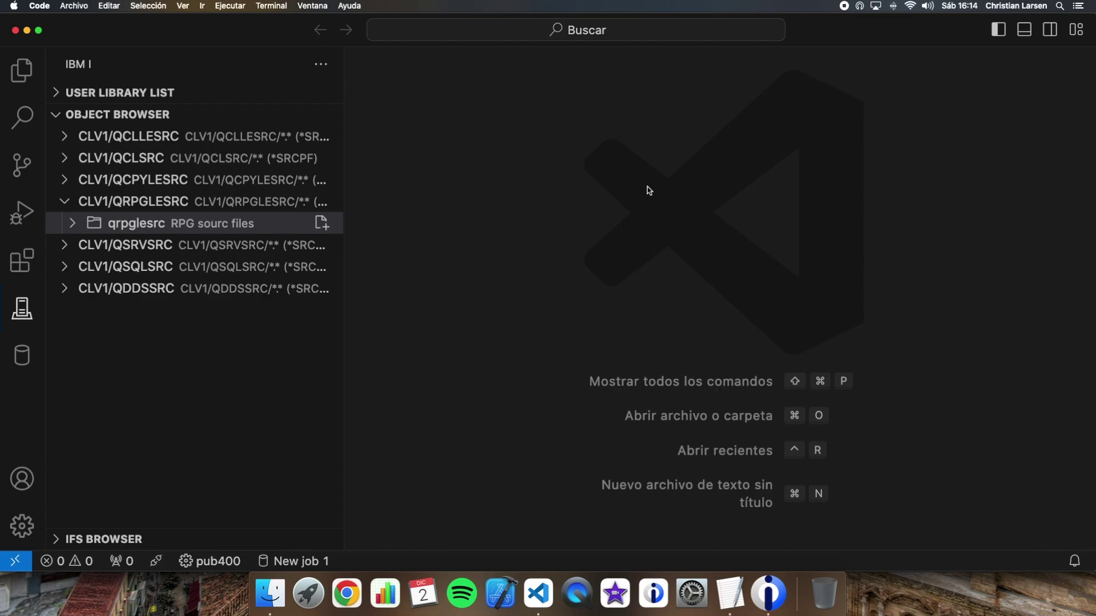
# - Begin adding a new member to the qrpglesrc source file in CLV1/QRPGLESRC
pyautogui.click(322, 223)
pyautogui.write('test159')
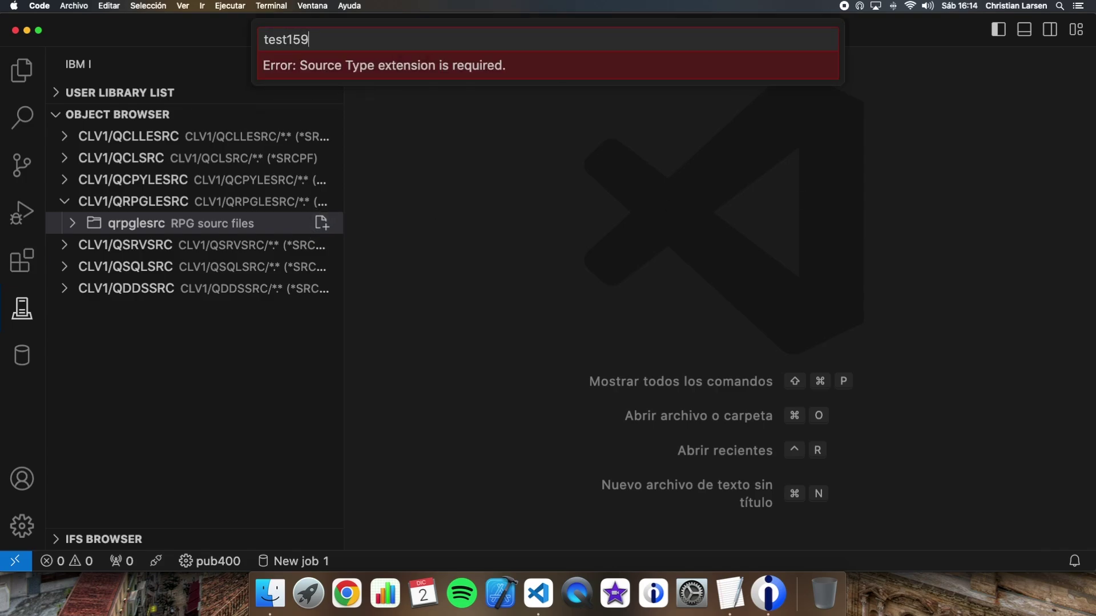
pyautogui.write('.rpgle')
# - Create member test159.rpgle, widen the editor, and write the **free and ctl-opt header lines
pyautogui.press('Return')
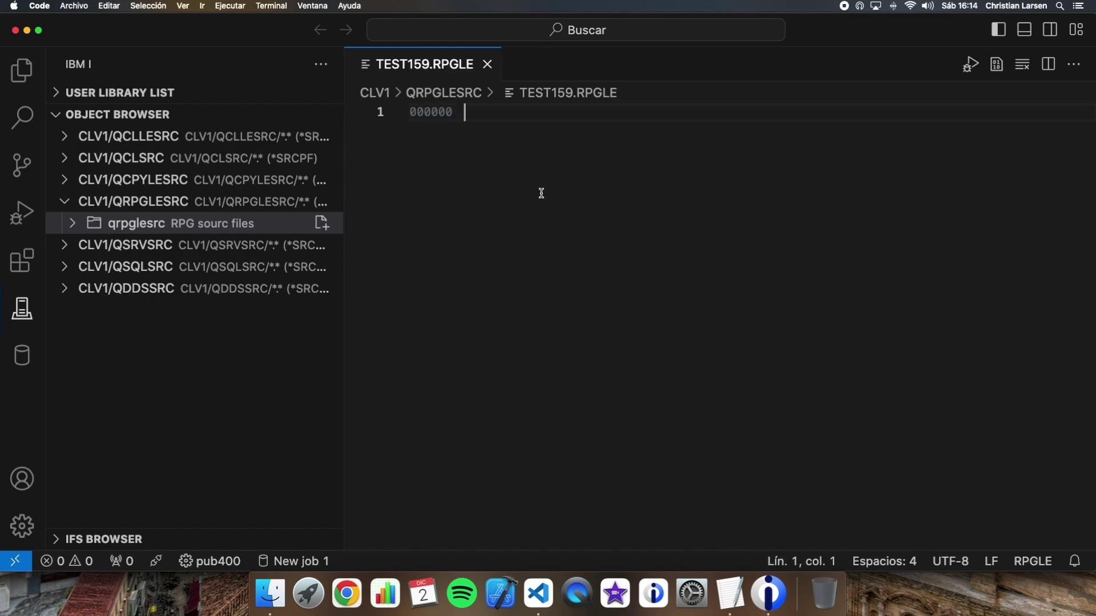
pyautogui.click(998, 30)
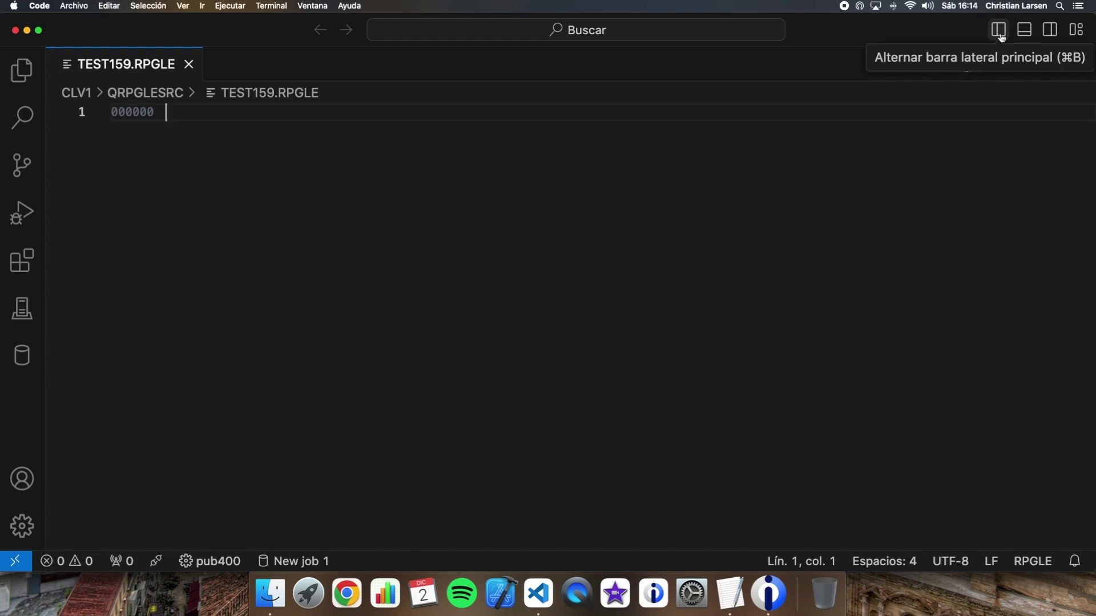
pyautogui.write('**free')
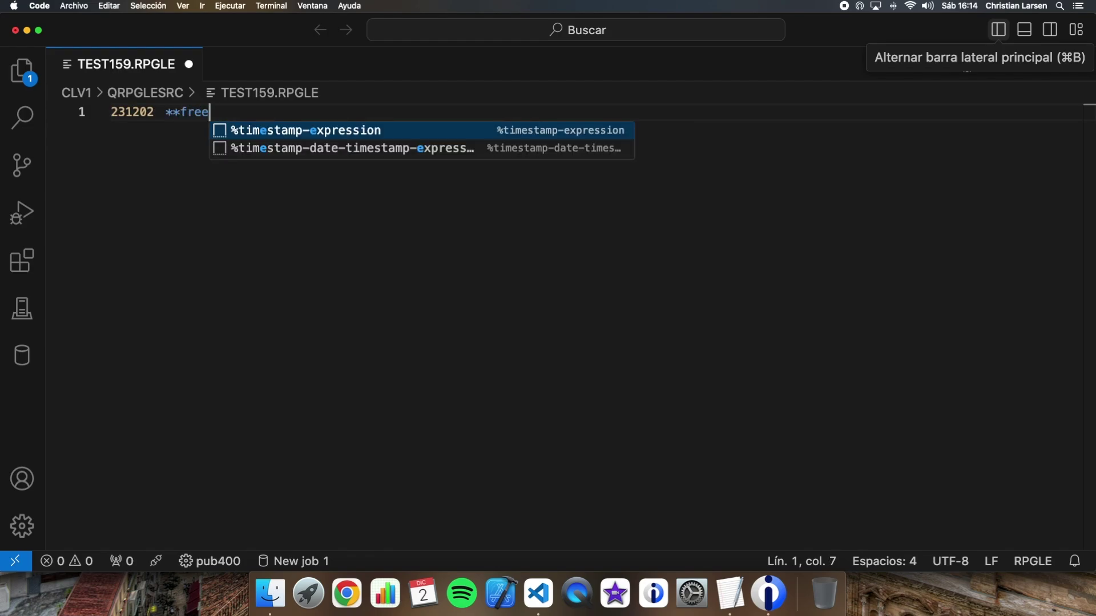
pyautogui.press('Escape')
pyautogui.press('Return')
pyautogui.write('ctl')
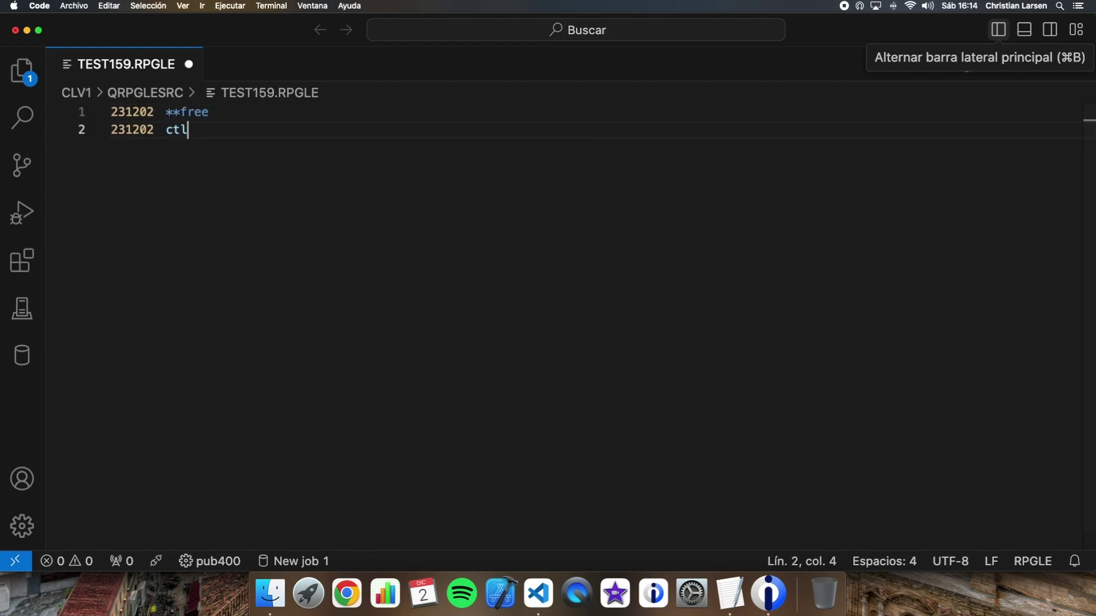
pyautogui.write('-opt opcm')
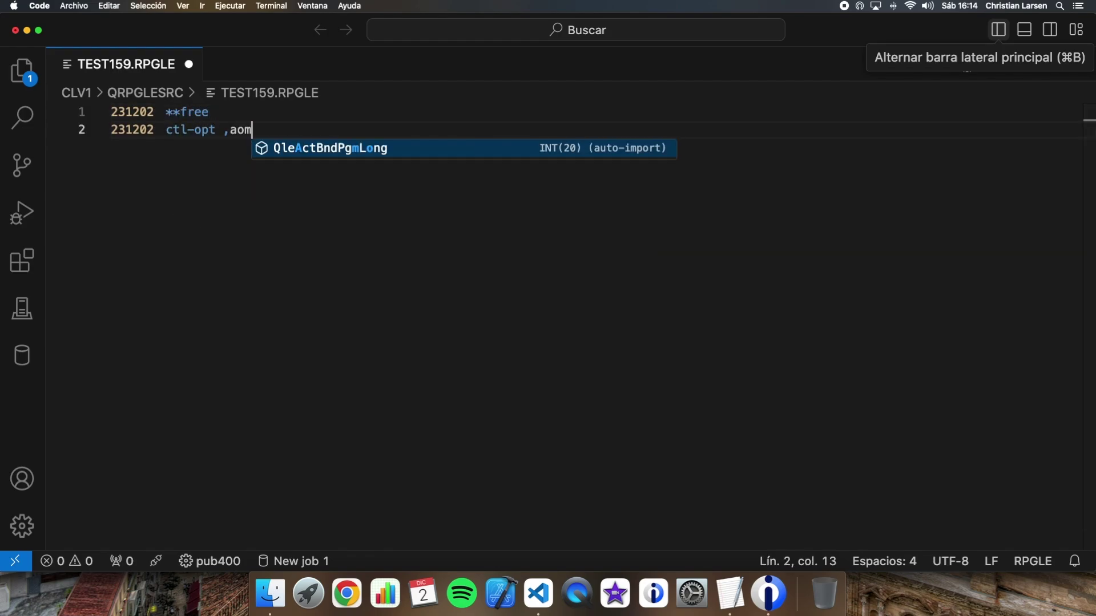
pyautogui.press('BackSpace')
pyautogui.press('BackSpace')
pyautogui.press('BackSpace')
pyautogui.write('mai')
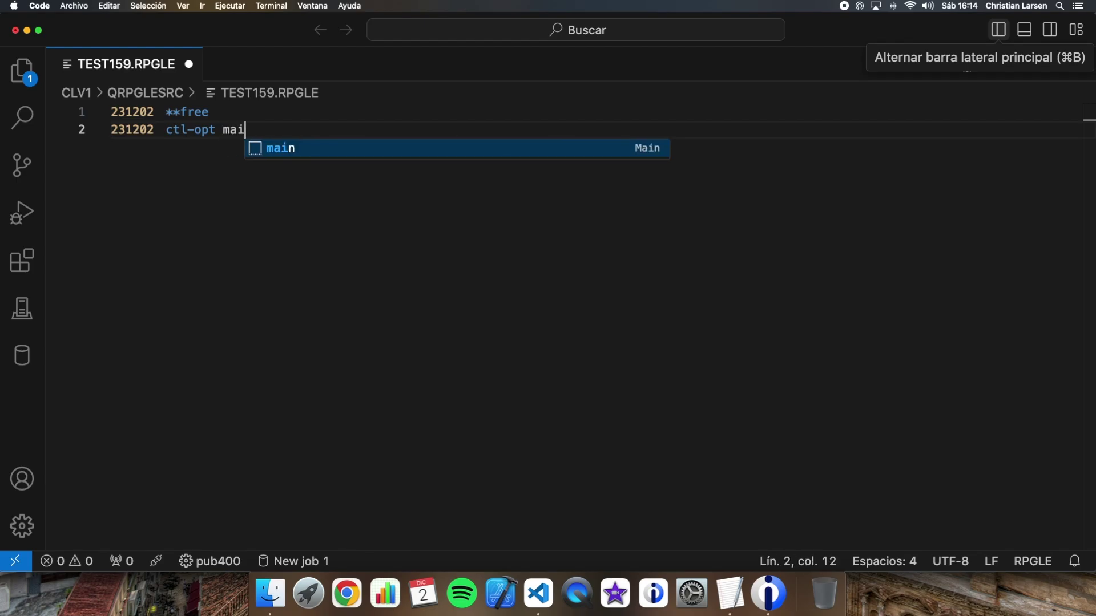
pyautogui.write('n(main) dfta')
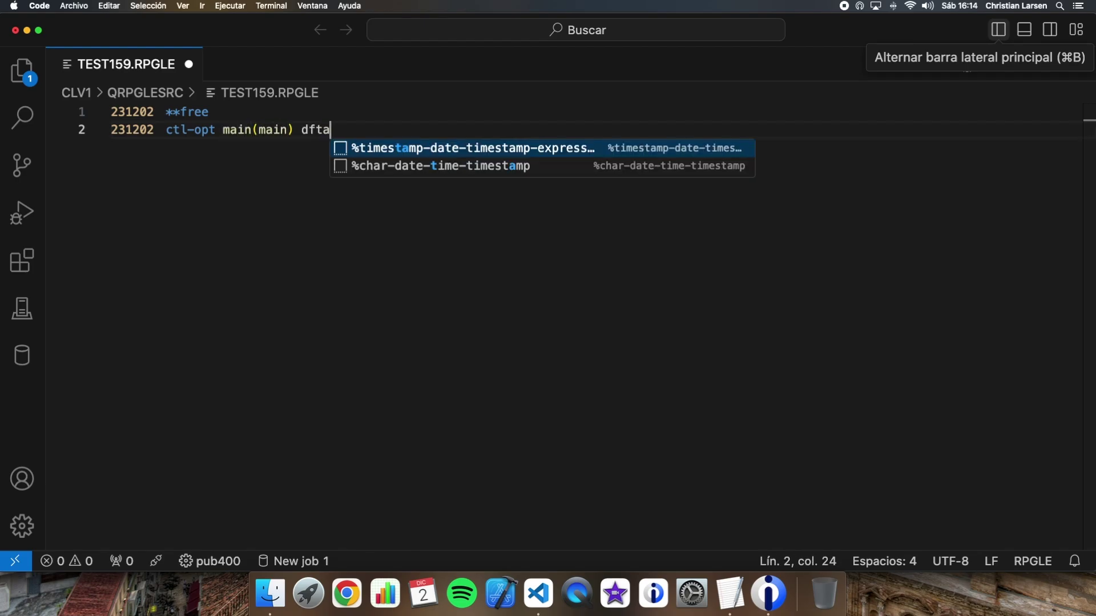
pyautogui.write('ctgrp(*no) act')
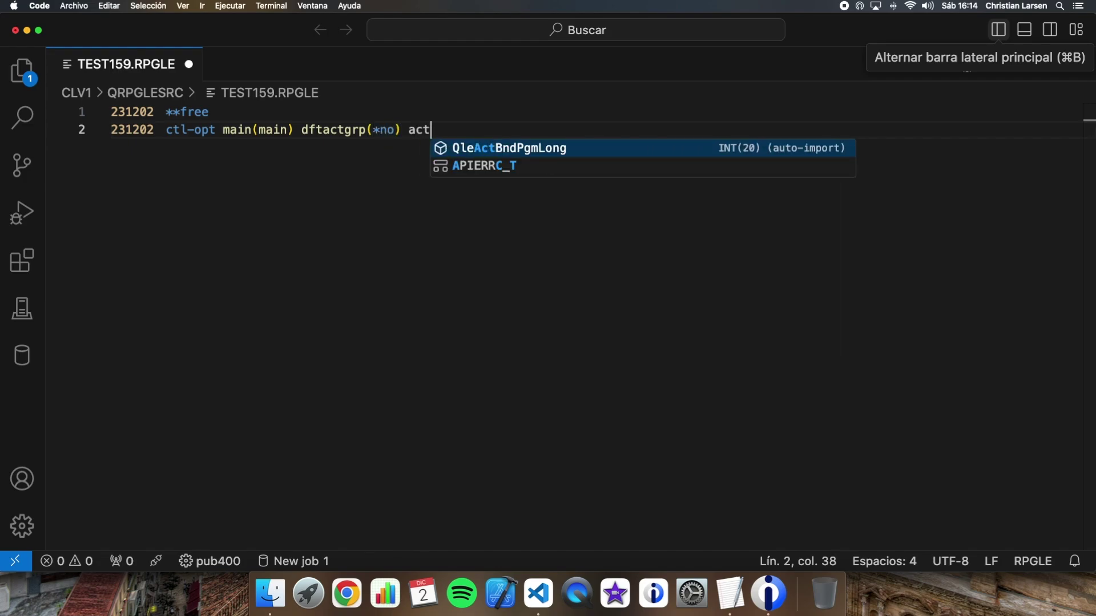
pyautogui.write('grp(*')
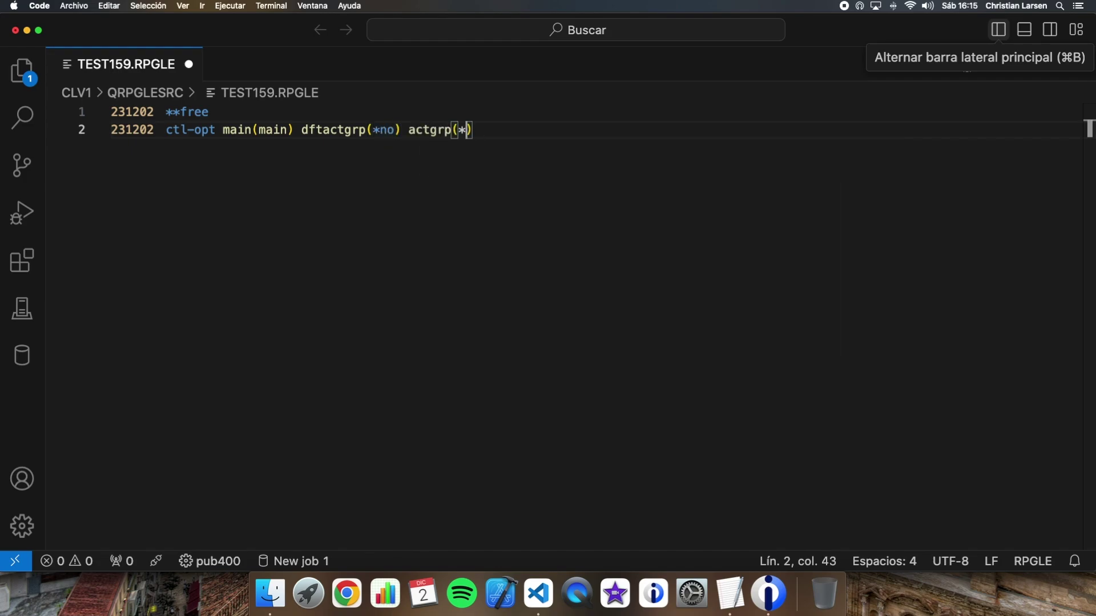
pyautogui.write('caller);')
pyautogui.press('Return')
pyautogui.press('Return')
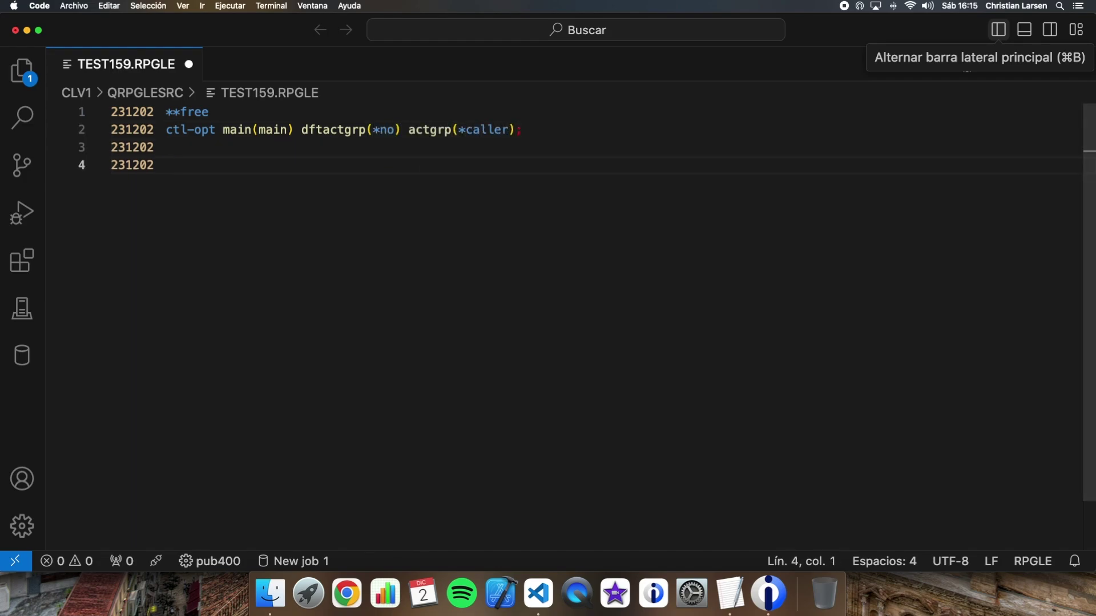
pyautogui.write('dcl-')
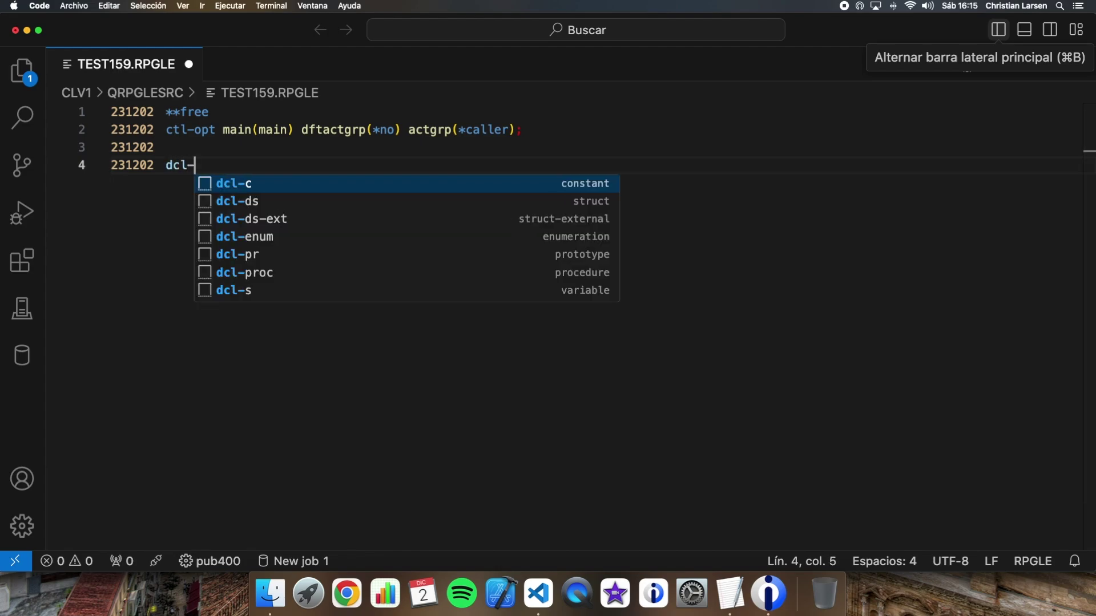
pyautogui.write('p')
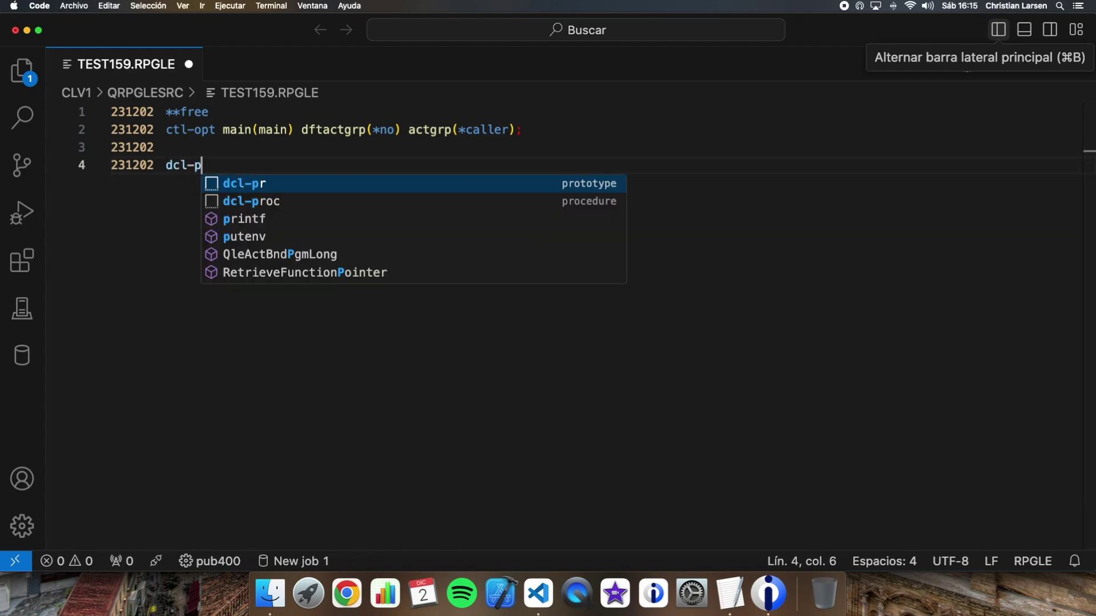
pyautogui.write('roc main;')
# - Write an empty dcl-proc main / end-proc and start dcl-proc procedure with its end-proc
pyautogui.press('Return')
pyautogui.press('Return')
pyautogui.write('end')
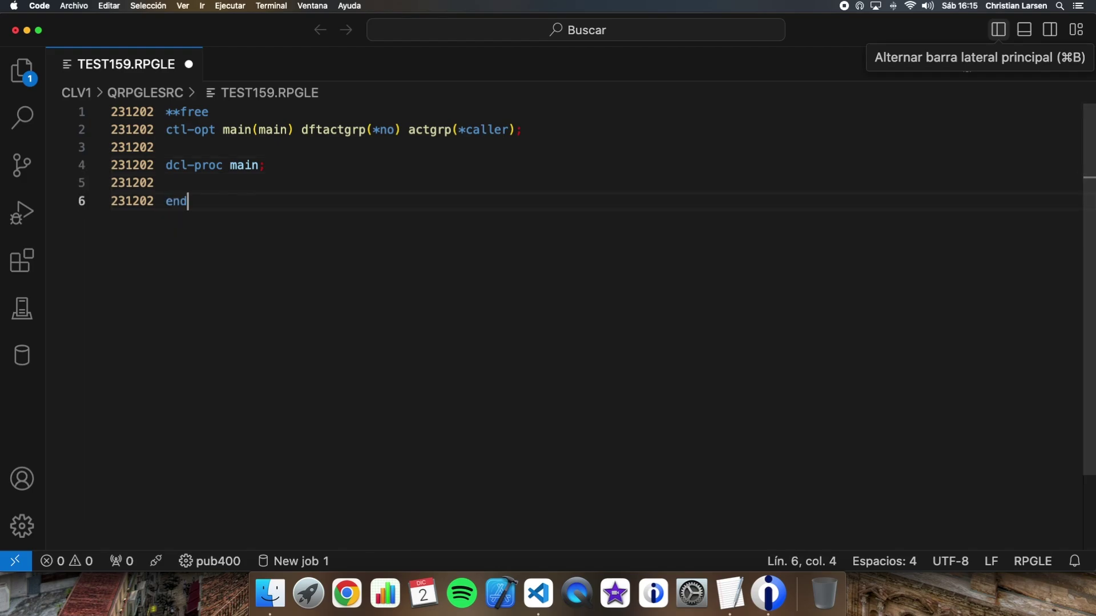
pyautogui.write('-proc;')
pyautogui.press('Return')
pyautogui.press('Return')
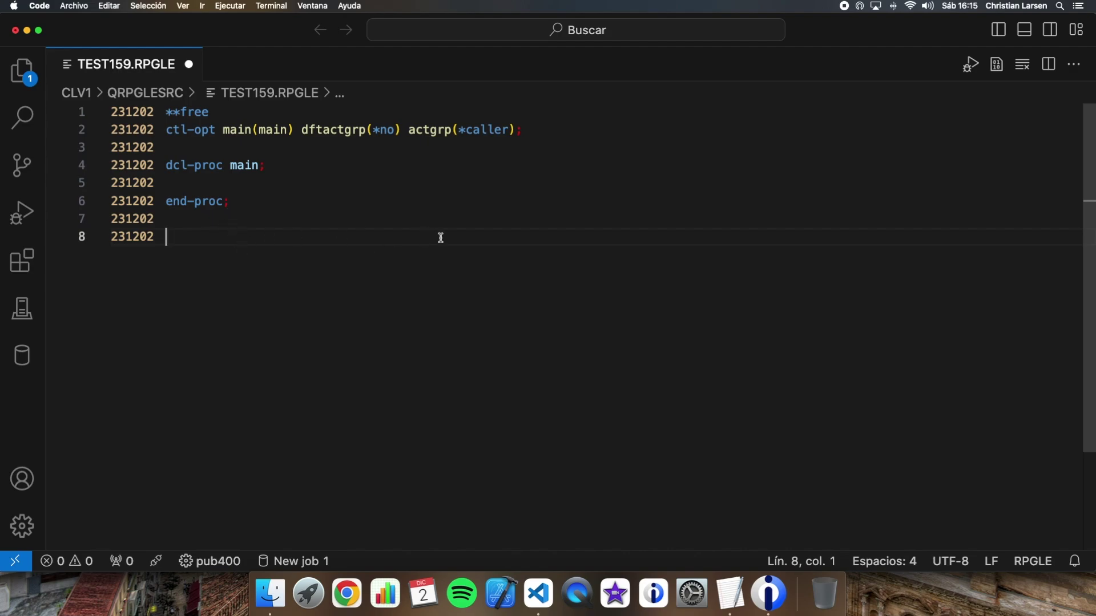
pyautogui.press('Return')
pyautogui.press('Up')
pyautogui.write('dcl-proc ')
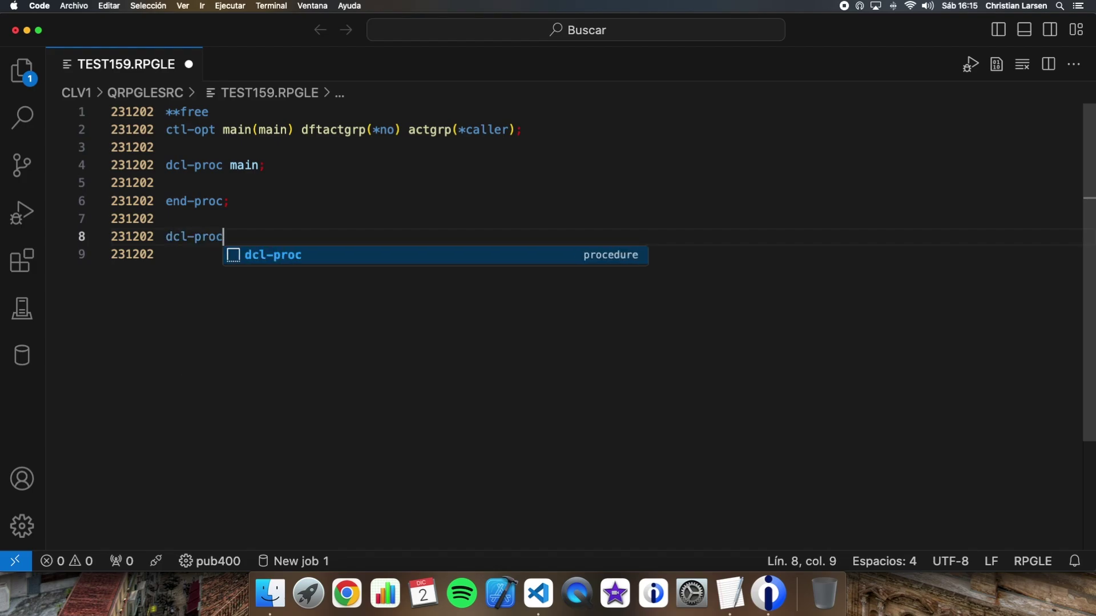
pyautogui.write('procedure;')
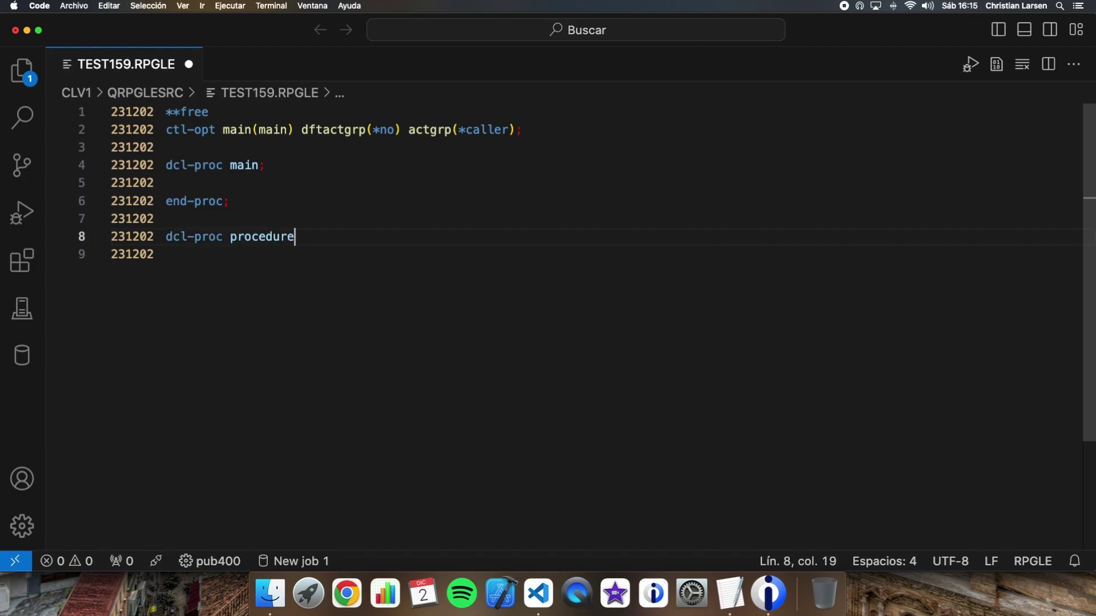
pyautogui.press('Return')
pyautogui.write('end.po')
pyautogui.press('BackSpace')
pyautogui.press('BackSpace')
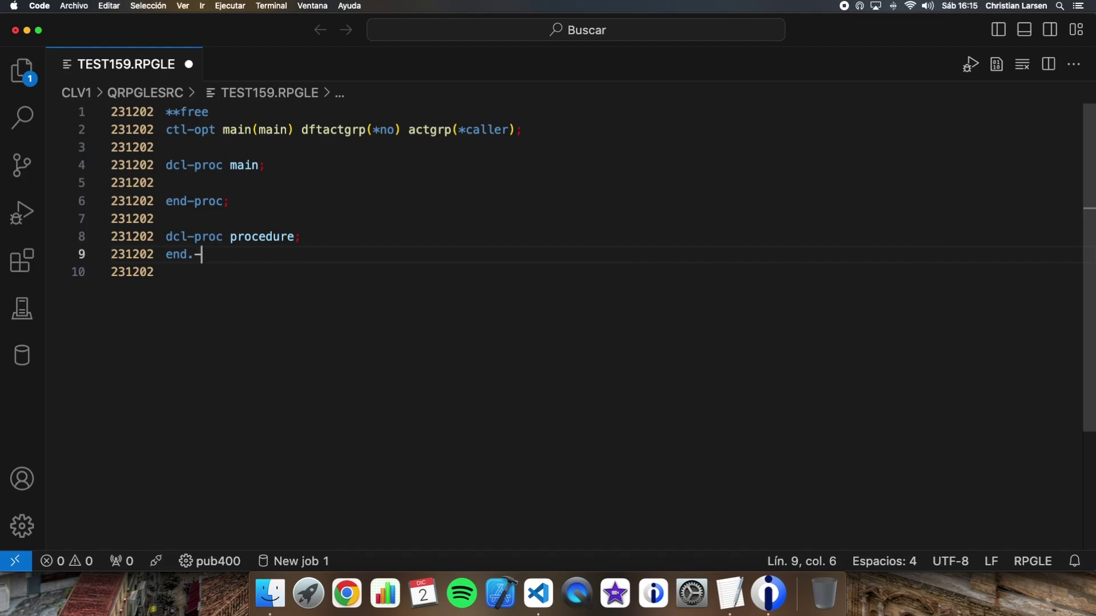
pyautogui.press('BackSpace')
pyautogui.write('-rp')
pyautogui.press('BackSpace')
pyautogui.press('BackSpace')
pyautogui.write('pro')
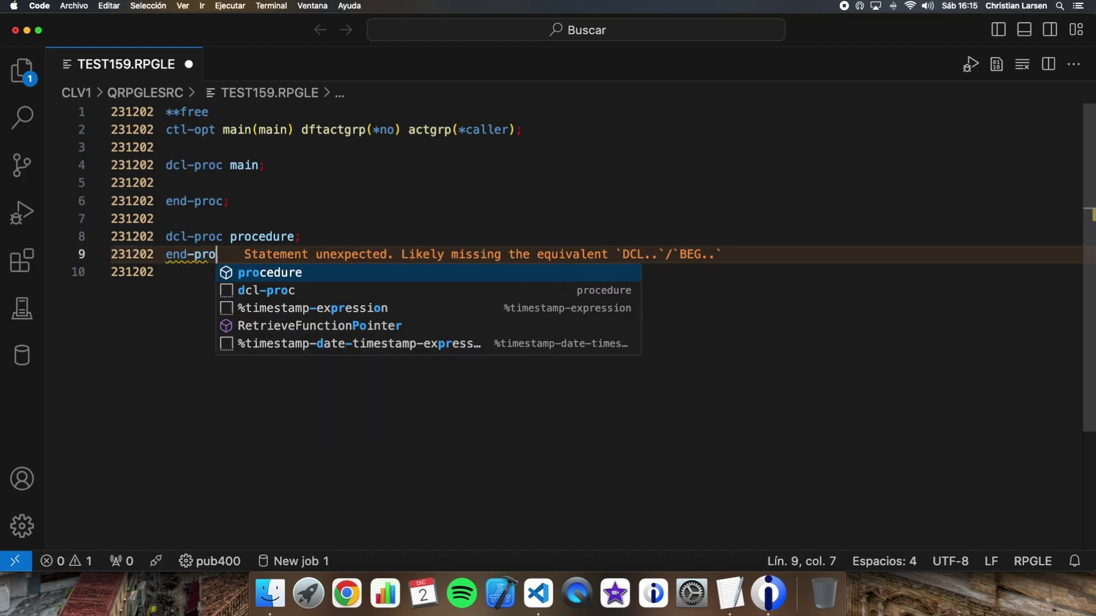
pyautogui.write('c;')
# - Declare dcl-pi *n with parm1, parm2, parm3 as char(1) const with omit/nopass options
pyautogui.click(305, 238)
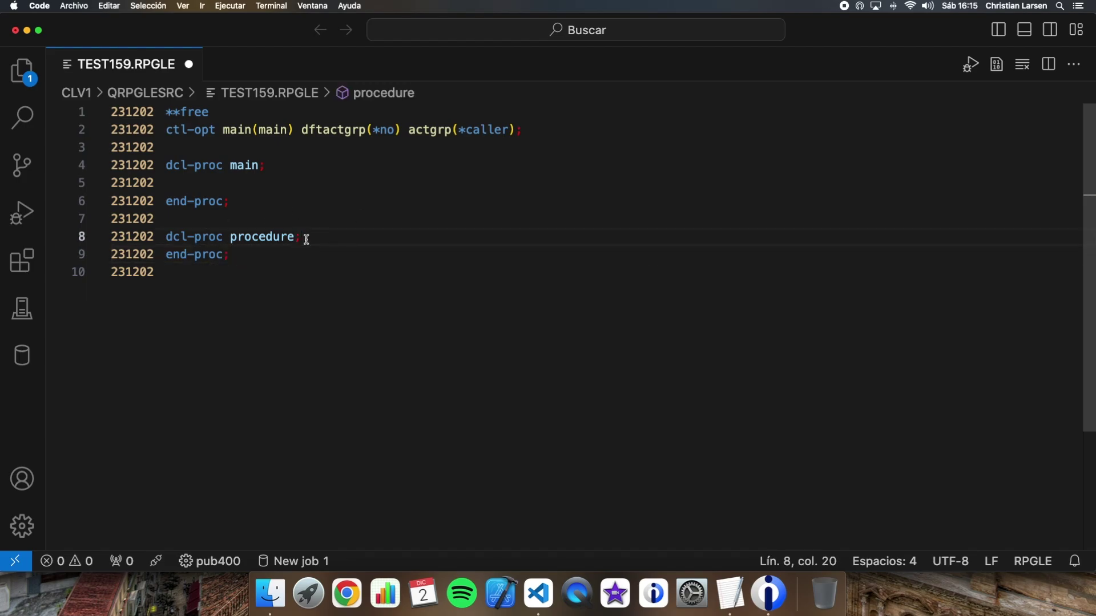
pyautogui.press('Return')
pyautogui.press('Tab')
pyautogui.write('dcl-pi *n;')
pyautogui.press('Return')
pyautogui.write('end-pi;')
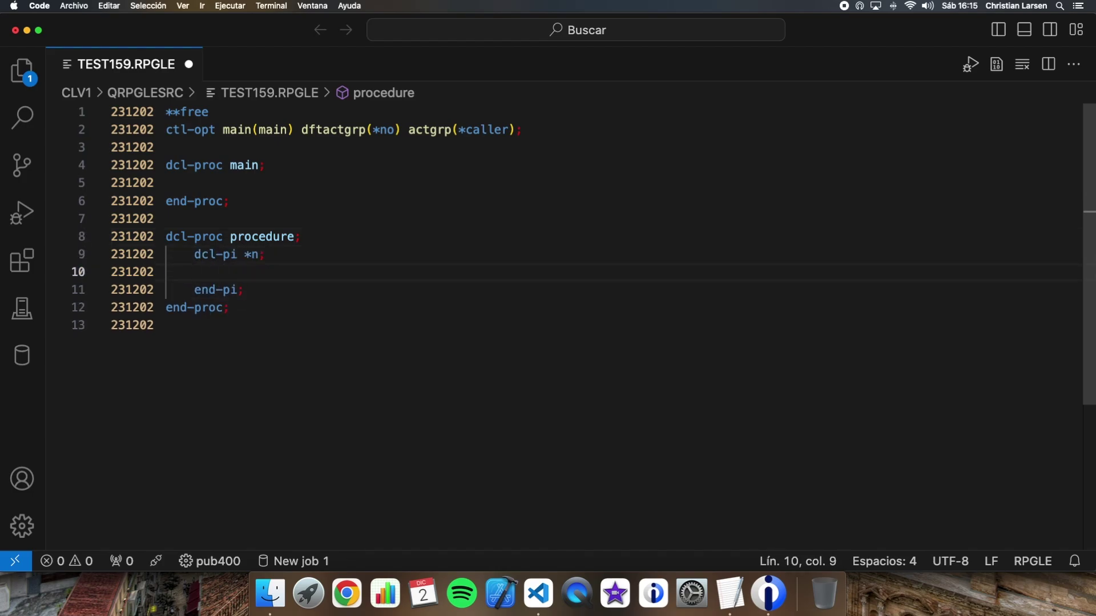
pyautogui.press('Return')
pyautogui.write('parm1 char(1) const options(*omit);')
pyautogui.press('Return')
pyautogui.write('parm2 char(1) const options(*nopass);')
pyautogui.press('Return')
pyautogui.write('parm3 c')
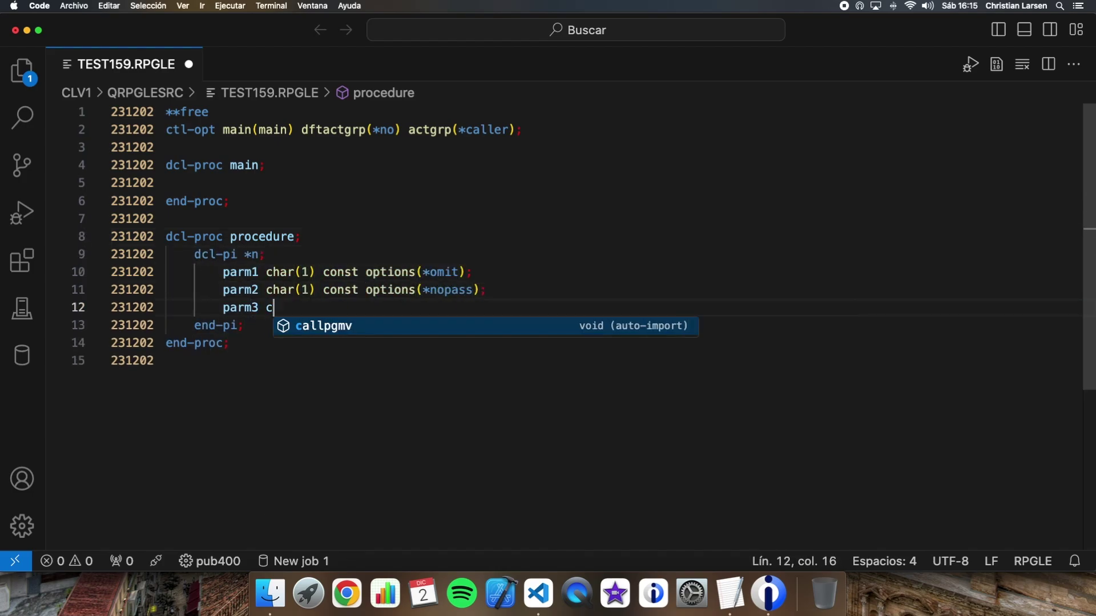
pyautogui.write('har(1) const options(*nopass:*omit);')
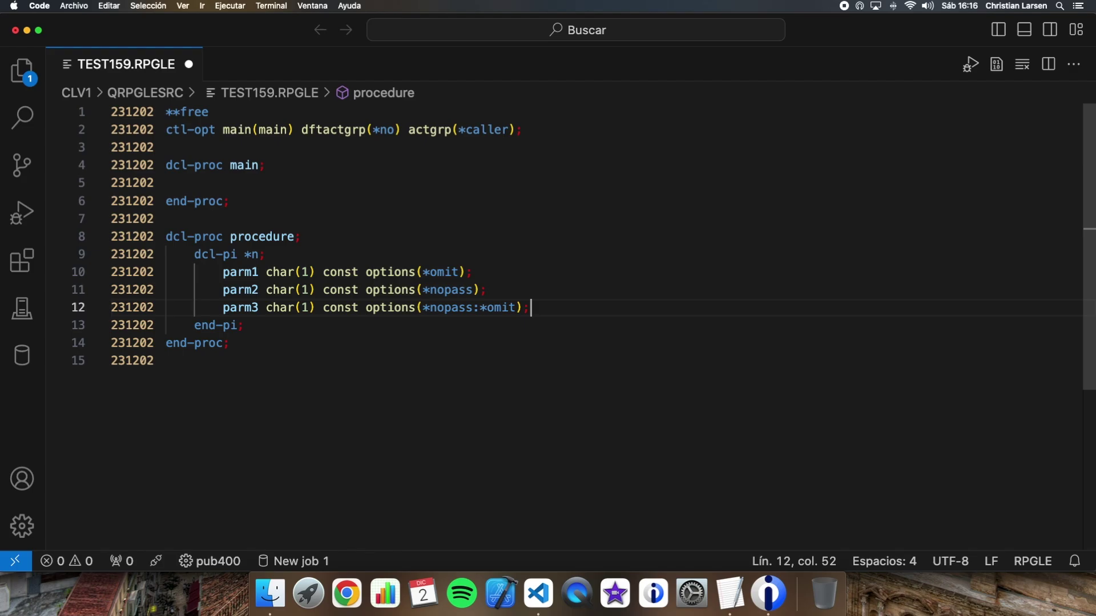
pyautogui.press('Down')
pyautogui.press('Down')
pyautogui.press('Down')
pyautogui.press('Return')
pyautogui.press('Up')
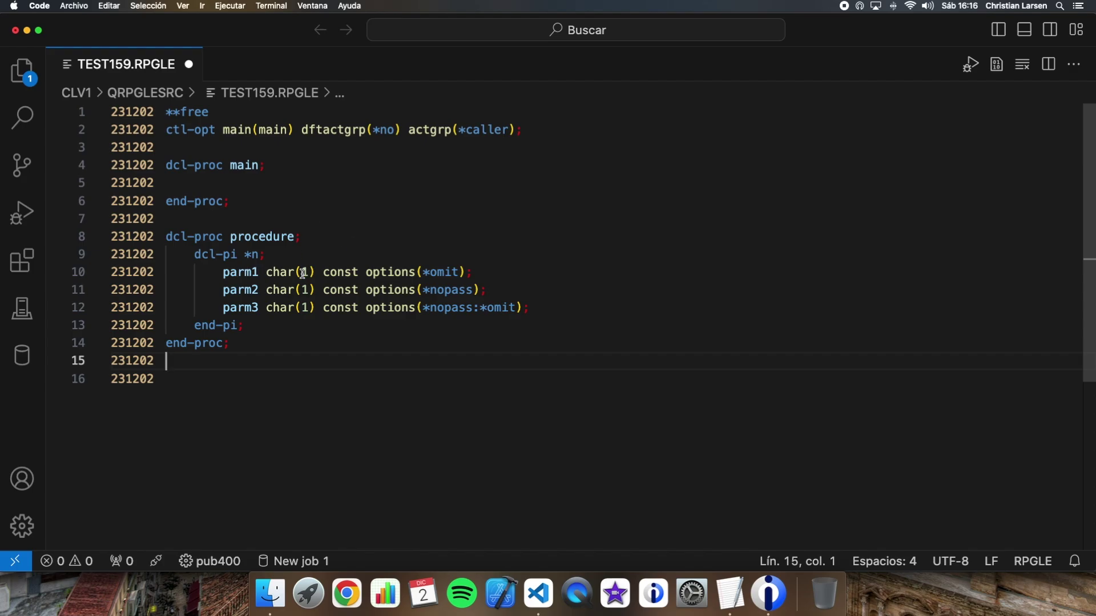
pyautogui.click(331, 272)
pyautogui.click(330, 291)
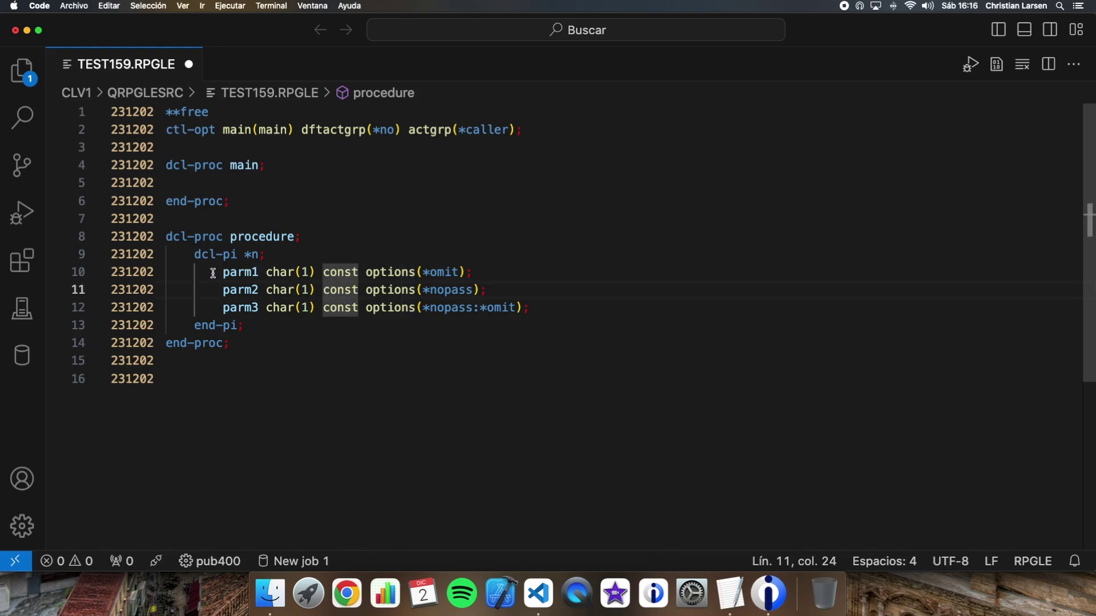
pyautogui.moveTo(221, 272); pyautogui.dragTo(592, 273)
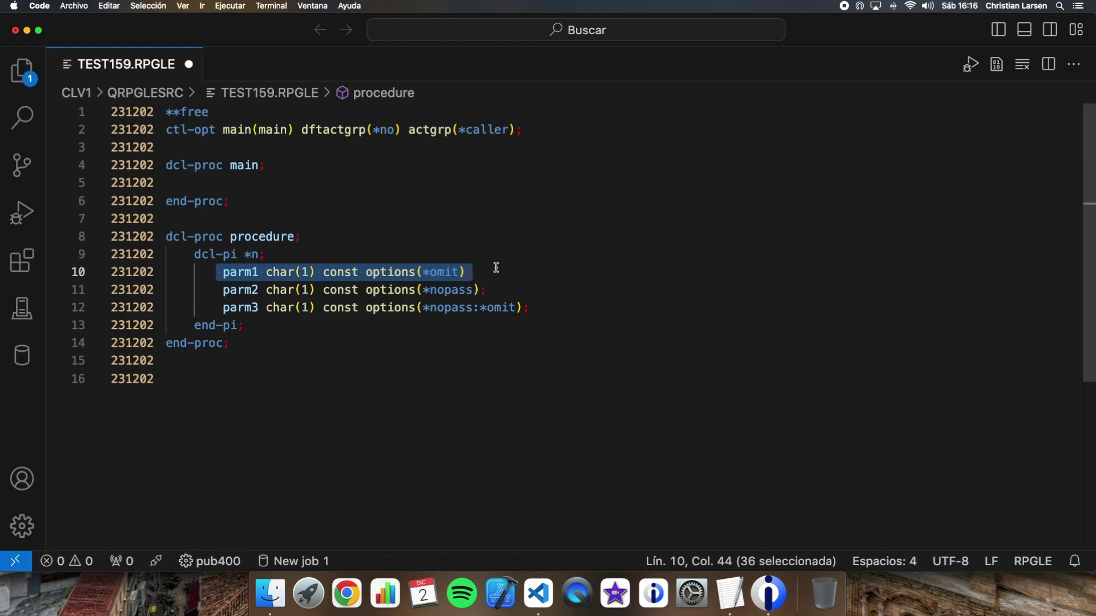
pyautogui.click(403, 273)
pyautogui.moveTo(365, 273); pyautogui.dragTo(497, 273)
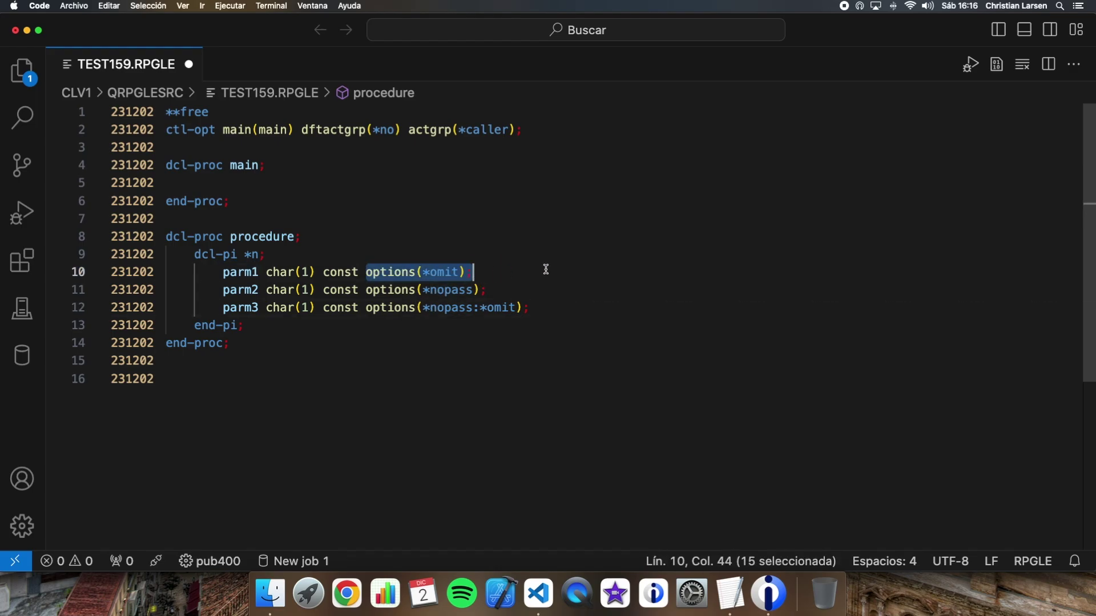
pyautogui.click(488, 272)
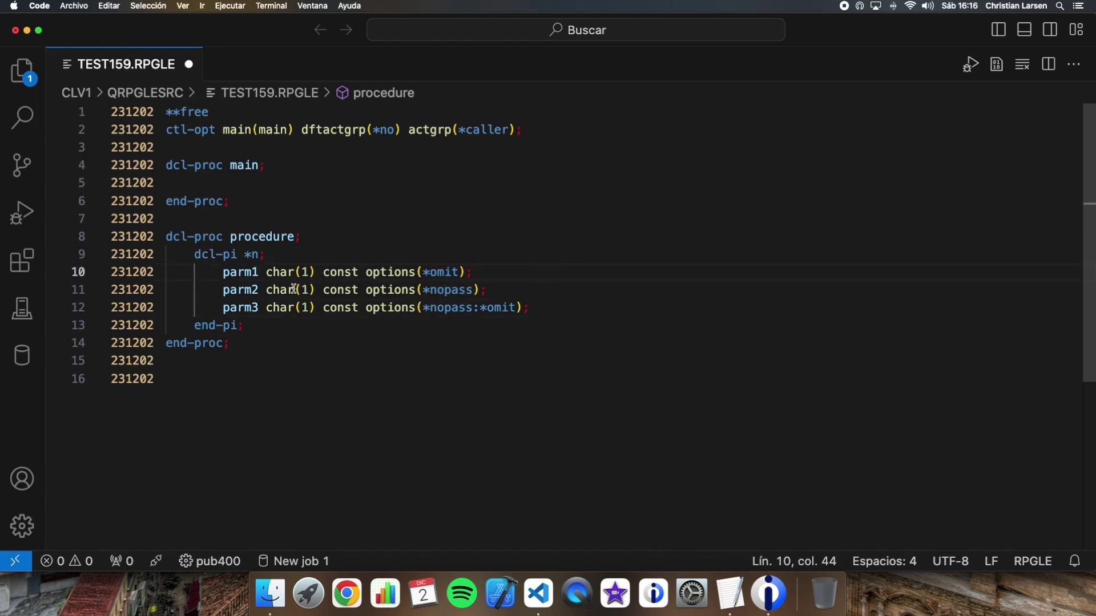
pyautogui.moveTo(223, 290); pyautogui.dragTo(480, 289)
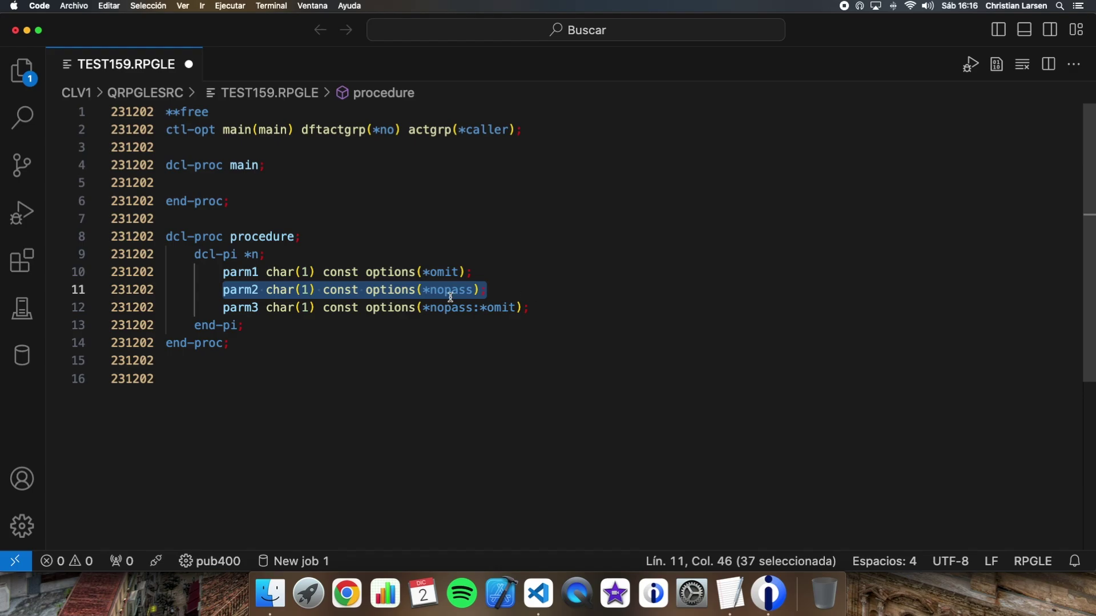
pyautogui.click(392, 309)
pyautogui.moveTo(418, 309); pyautogui.dragTo(539, 314)
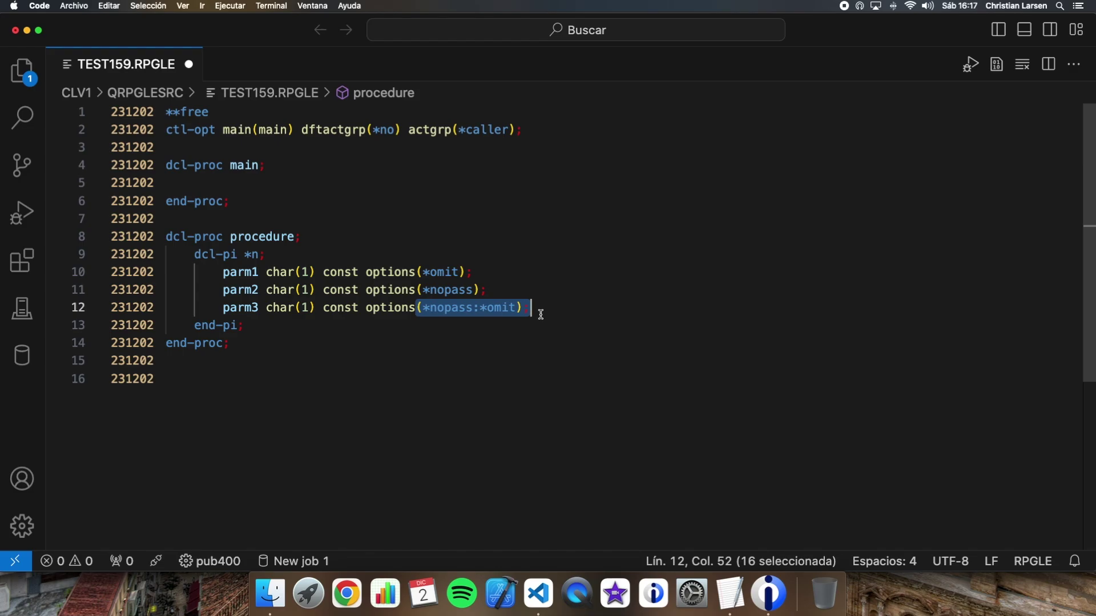
pyautogui.click(482, 332)
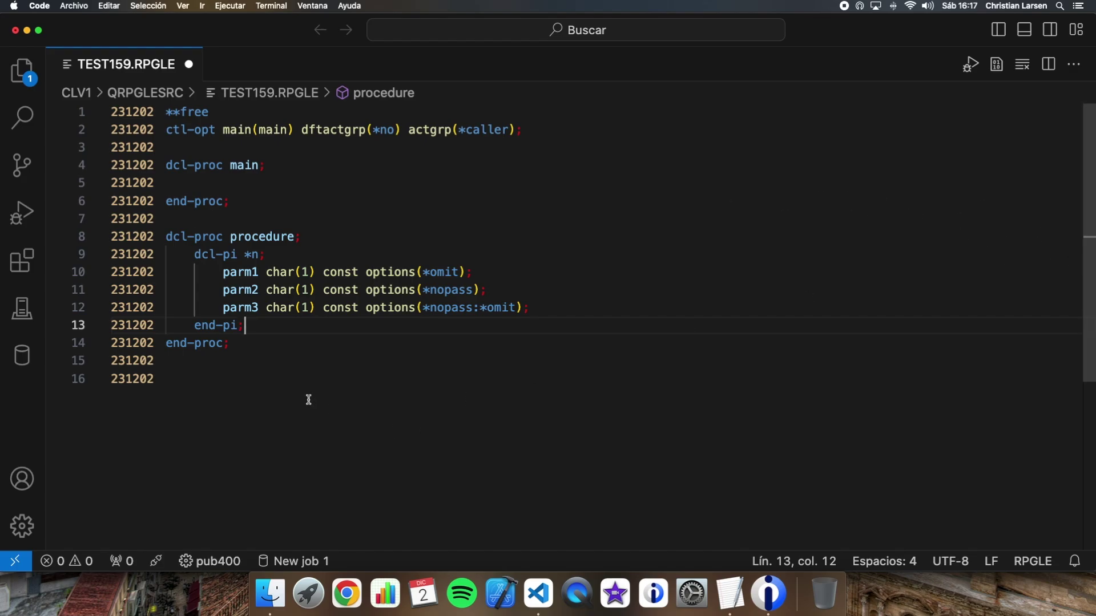
pyautogui.click(330, 360)
# - Open an if %parms >= 1 block in the procedure body below end-pi
pyautogui.press('Up')
pyautogui.press('Return')
pyautogui.press('Return')
pyautogui.press('Return')
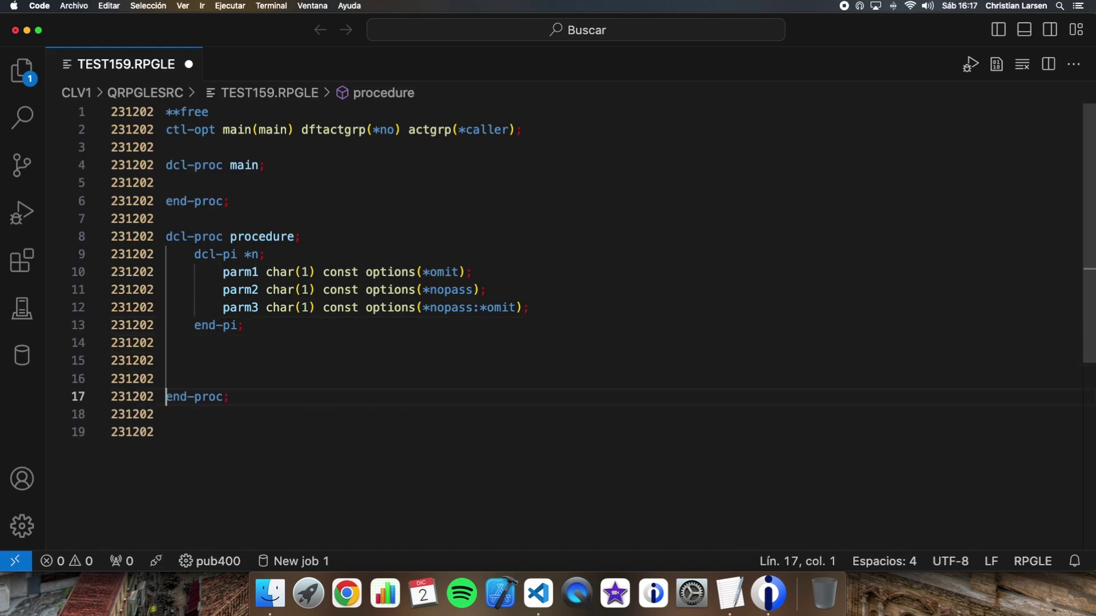
pyautogui.press('Up')
pyautogui.press('Up')
pyautogui.press('Up')
pyautogui.press('Tab')
pyautogui.press('Return')
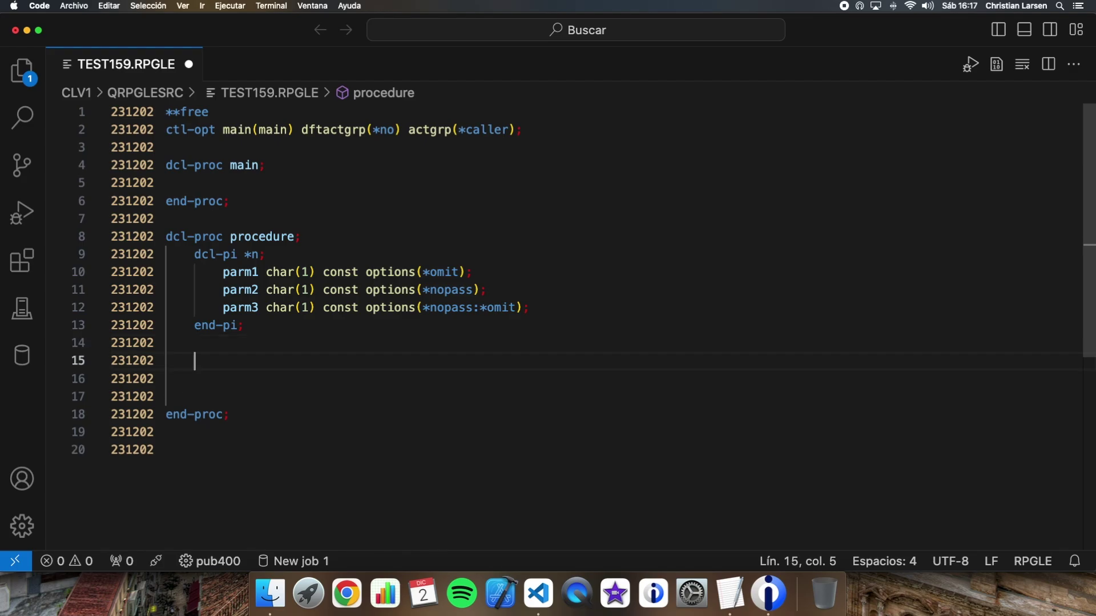
pyautogui.write('if %parms >= 1;')
pyautogui.press('Return')
pyautogui.press('Return')
pyautogui.write('endif;')
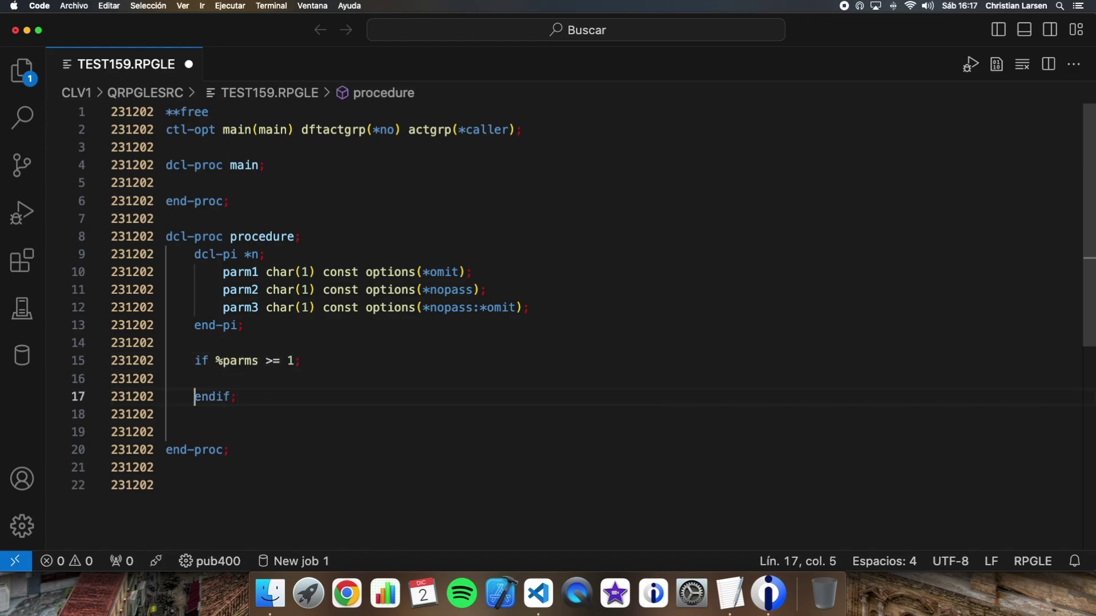
pyautogui.press('Up')
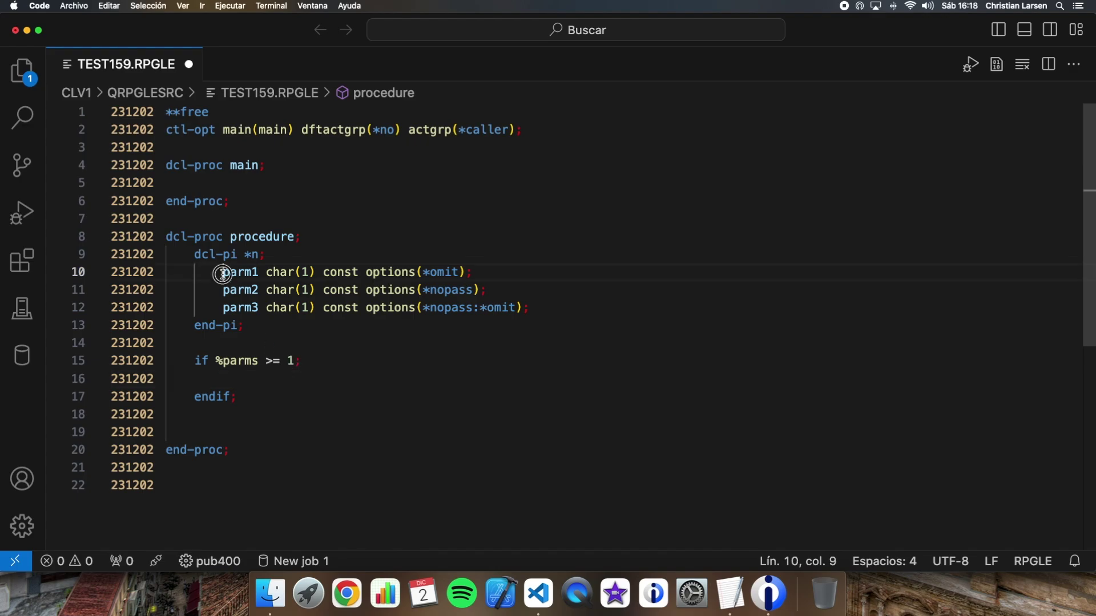
# - Nest an if %addr(parm1) = *NULL check containing an omitted comment
pyautogui.moveTo(224, 272); pyautogui.dragTo(563, 275)
pyautogui.click(315, 377)
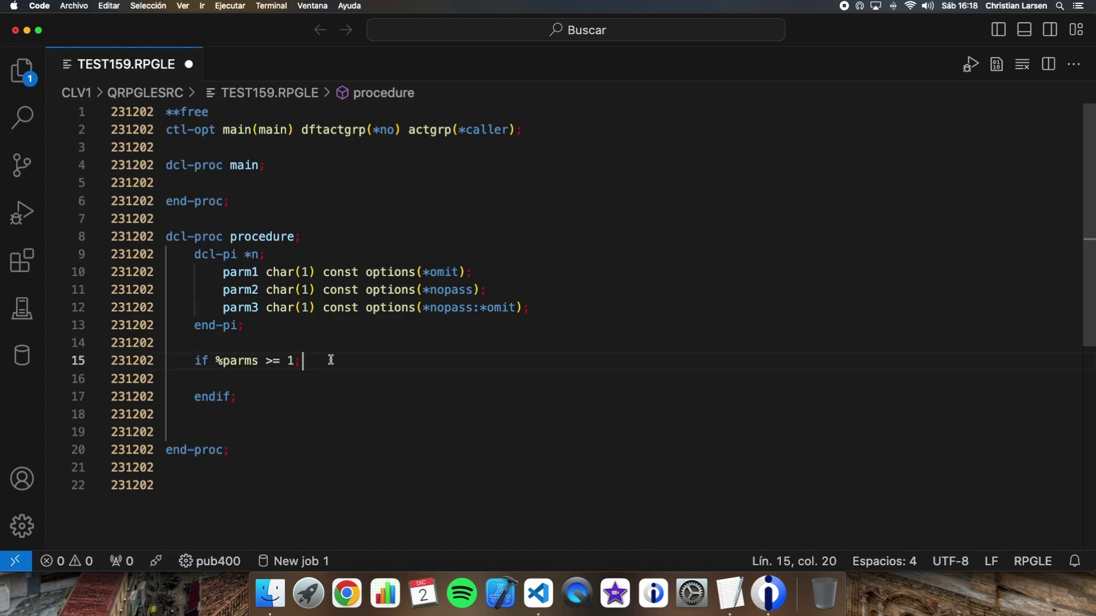
pyautogui.press('Return')
pyautogui.press('Tab')
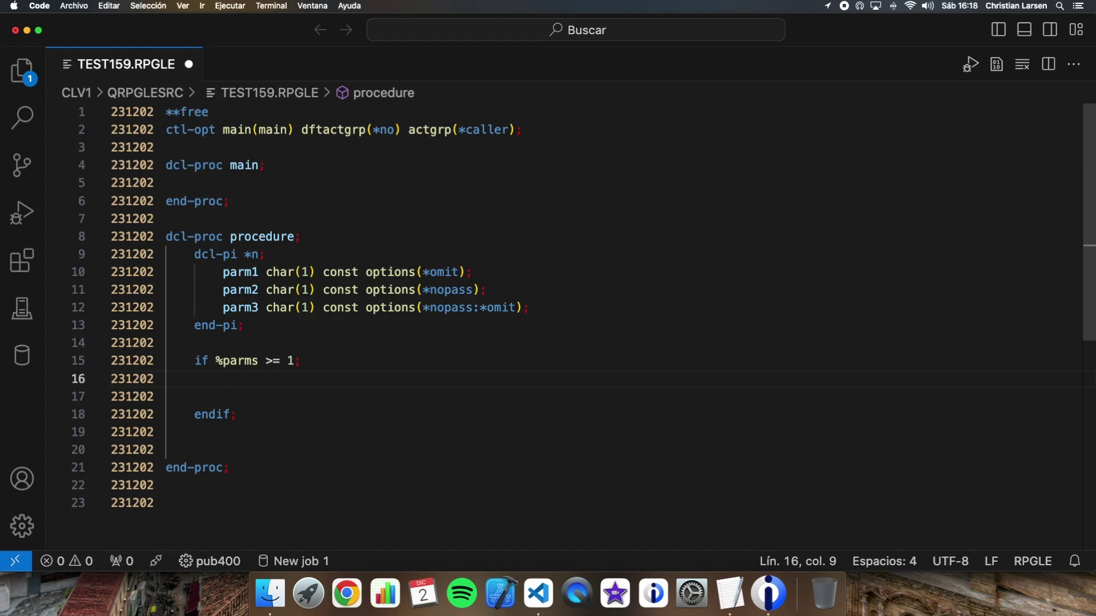
pyautogui.write('if %addr')
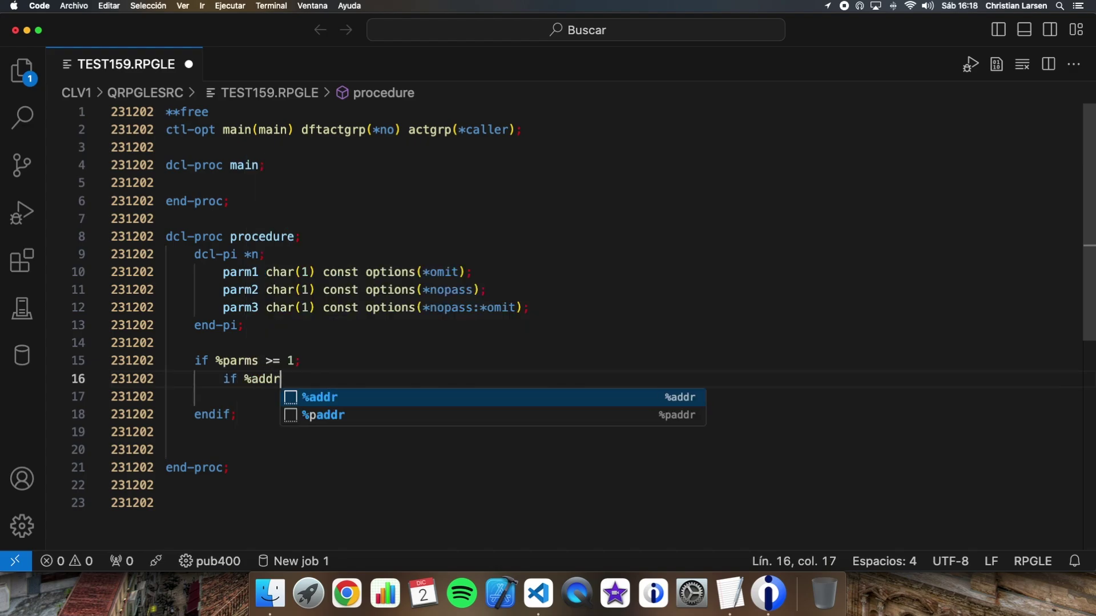
pyautogui.write('(parm1')
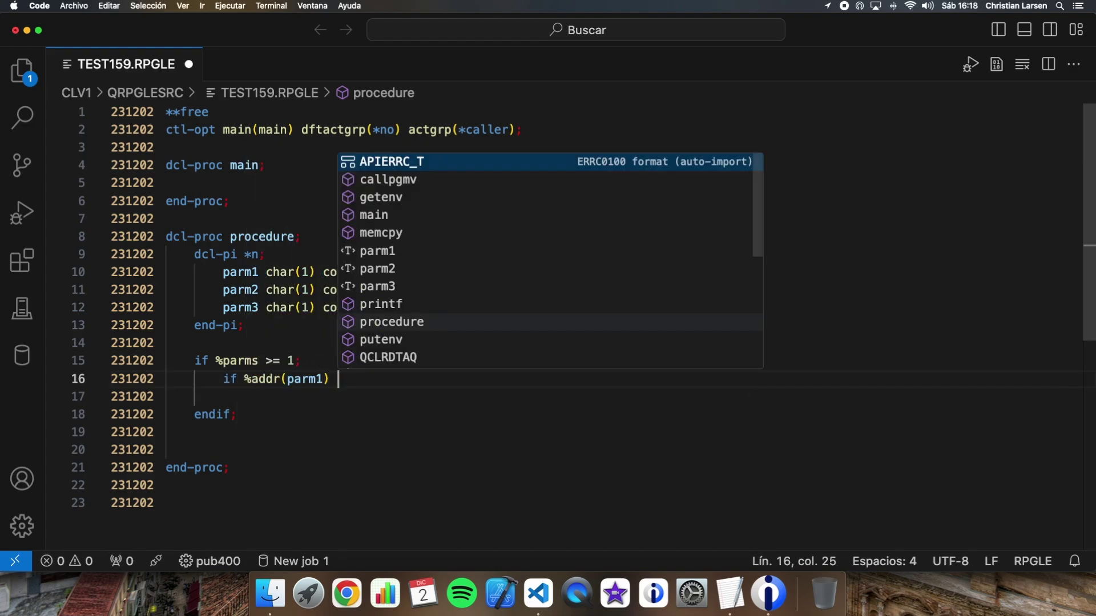
pyautogui.write(') = *NULL')
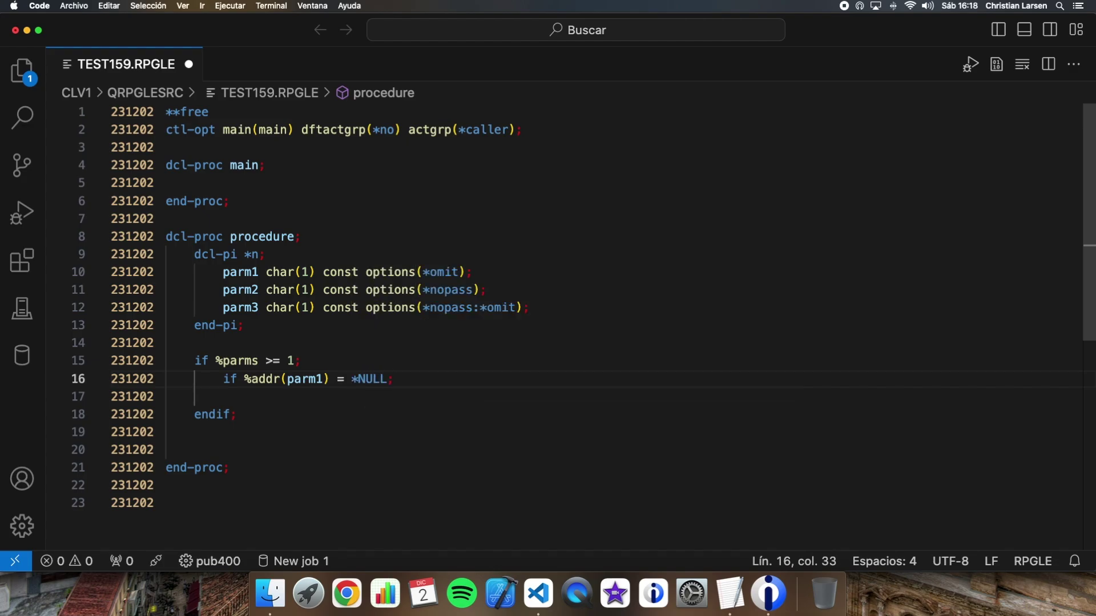
pyautogui.press('Return')
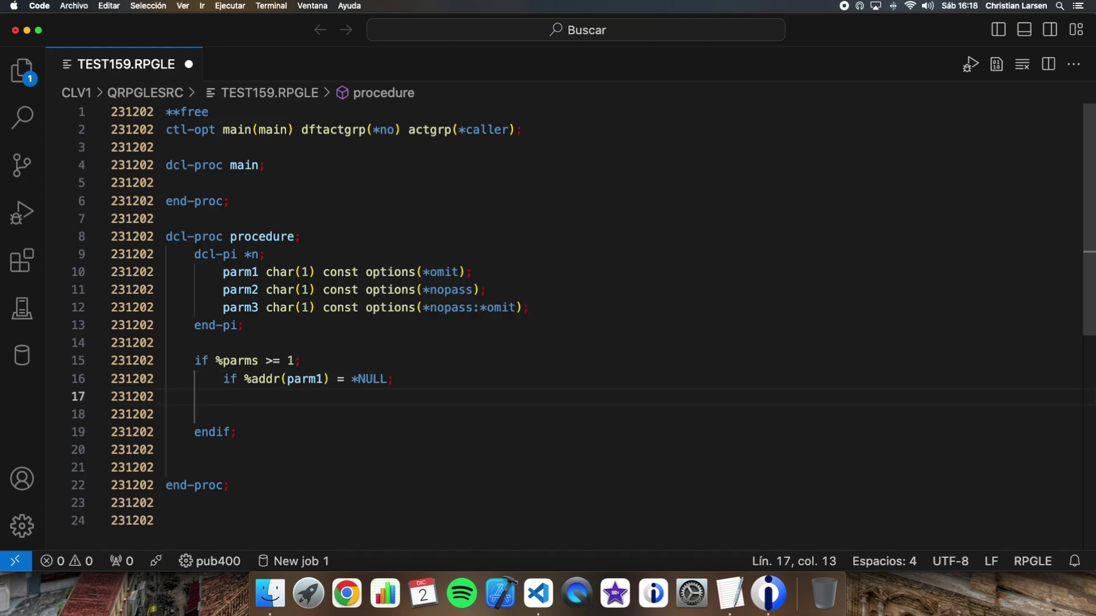
pyautogui.write('// ')
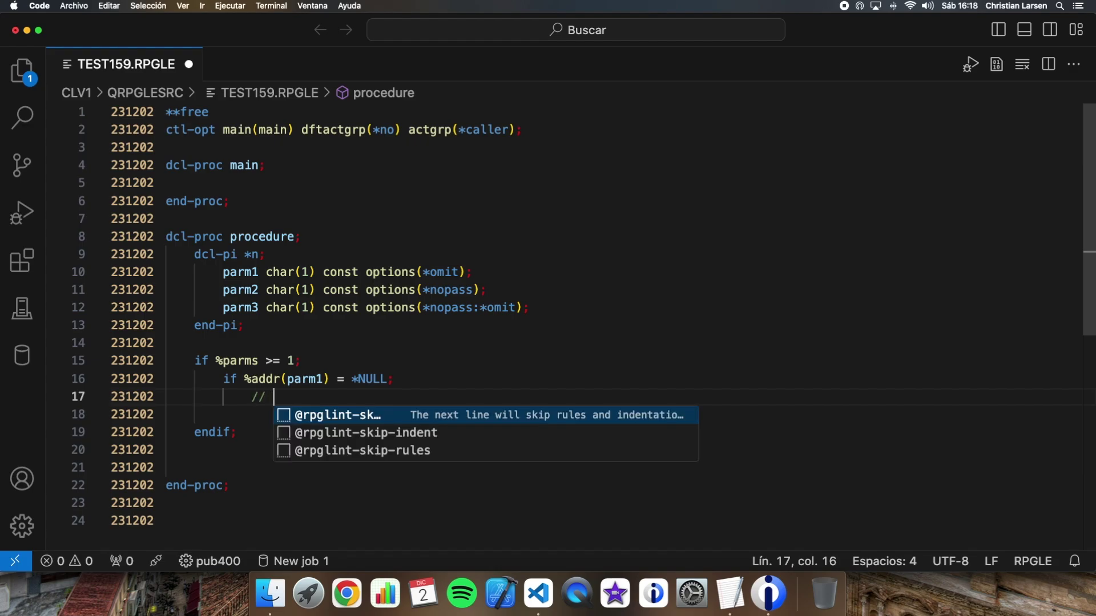
pyautogui.write('The paramet')
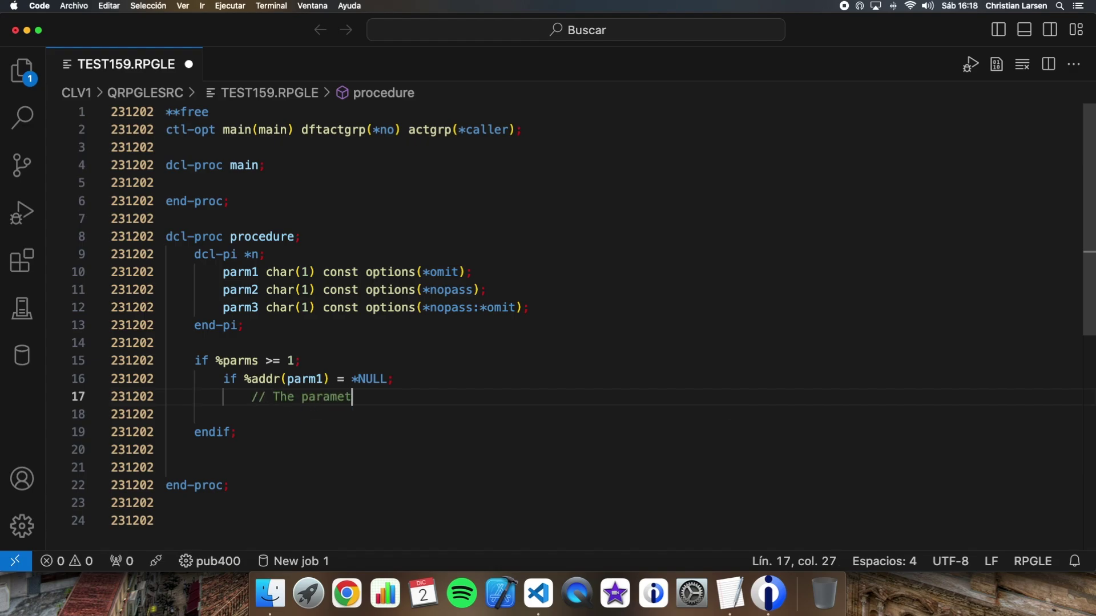
pyautogui.write('er is o')
pyautogui.write('mitted.')
pyautogui.press('Return')
pyautogui.press('BackSpace')
pyautogui.write('els')
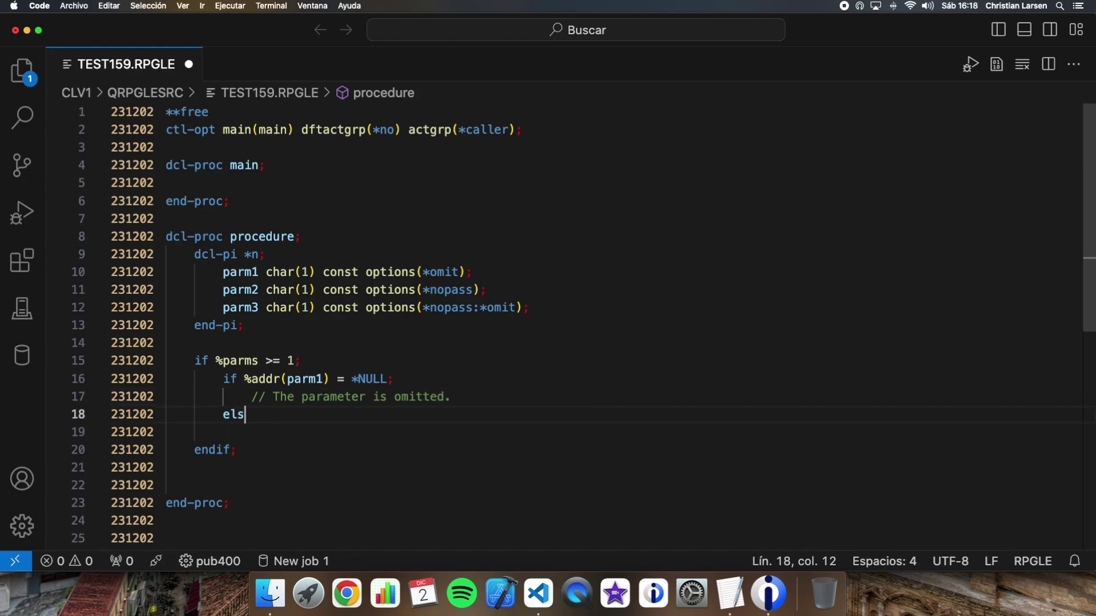
pyautogui.write('e;')
# - Add the else branch with a passed comment, close both endifs, and remove extra blank lines
pyautogui.press('Return')
pyautogui.write('// The')
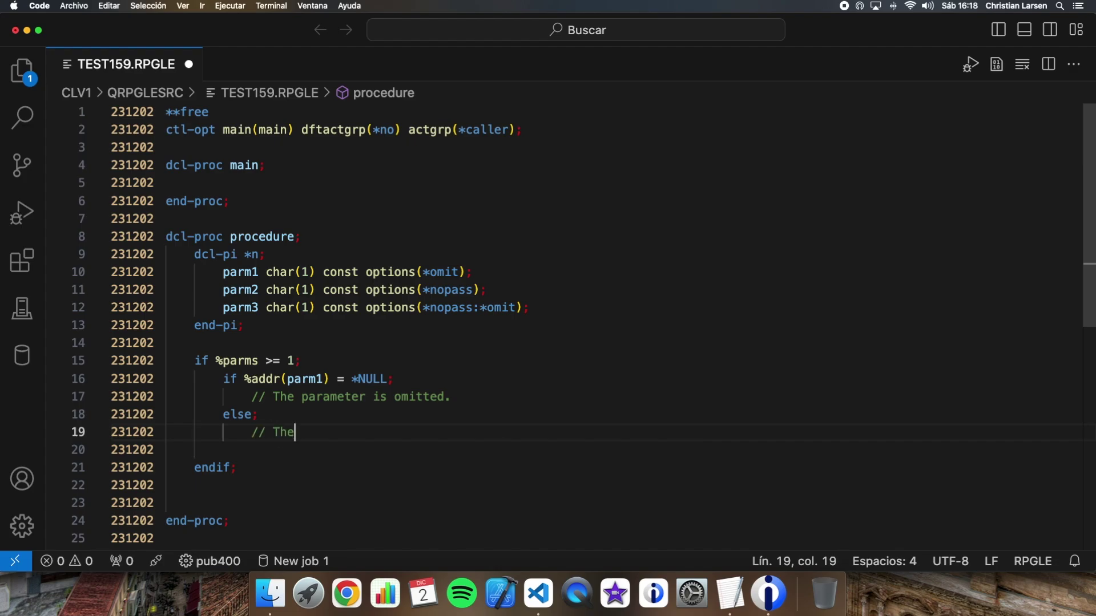
pyautogui.write(' parameter is pass')
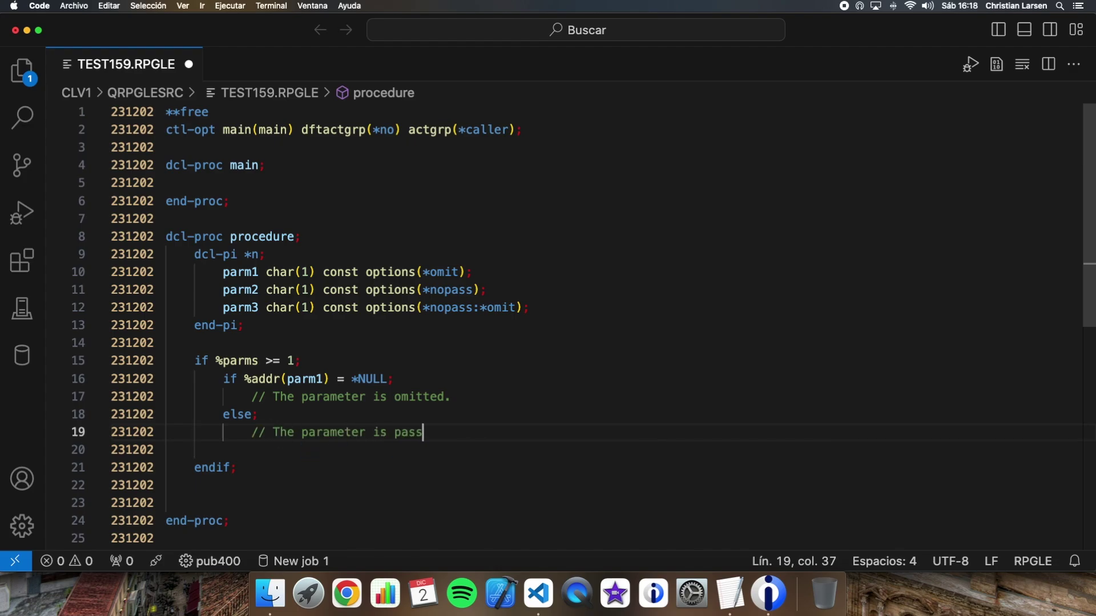
pyautogui.write('ed.')
pyautogui.press('Return')
pyautogui.press('BackSpace')
pyautogui.press('BackSpace')
pyautogui.press('Tab')
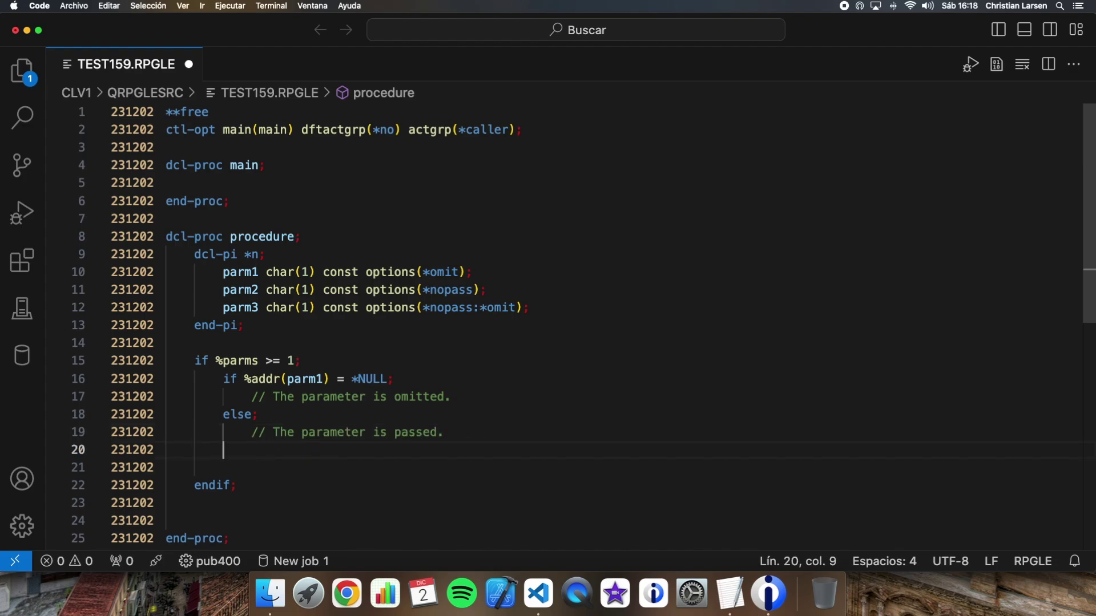
pyautogui.write('endif;')
pyautogui.press('Return')
pyautogui.press('BackSpace')
pyautogui.press('BackSpace')
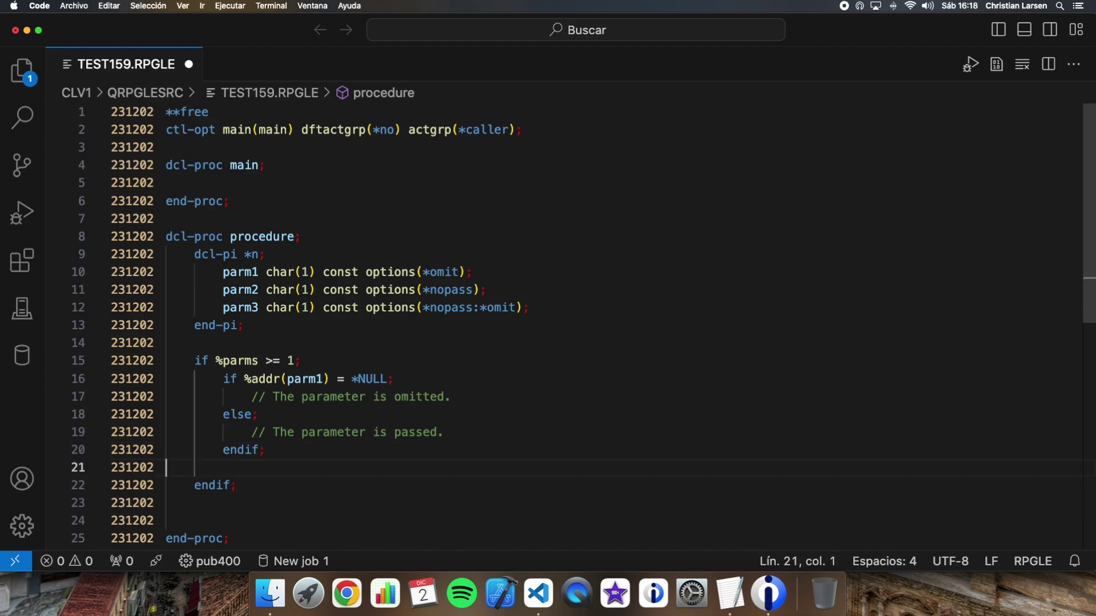
pyautogui.press('BackSpace')
pyautogui.press('Down')
pyautogui.press('Down')
pyautogui.press('Down')
pyautogui.press('BackSpace')
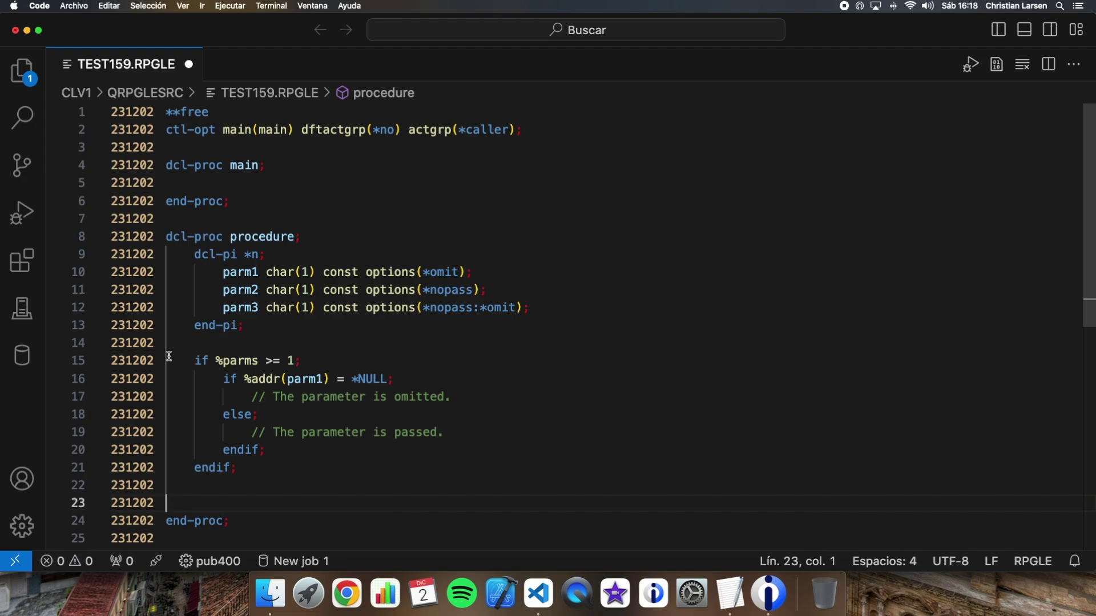
pyautogui.moveTo(171, 357); pyautogui.dragTo(488, 479)
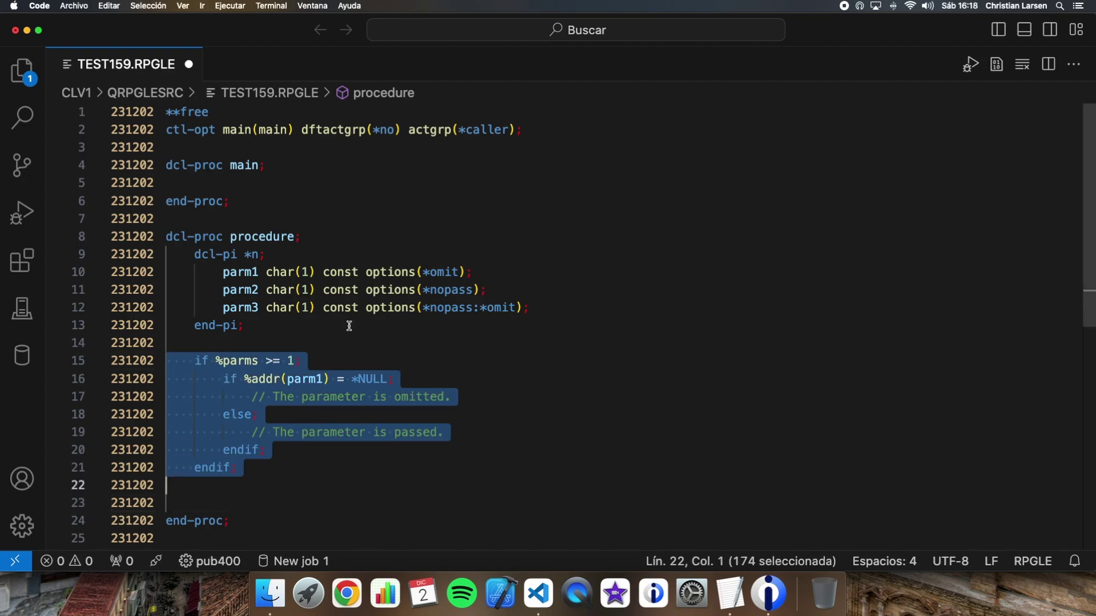
# - Below the existing check, add if %passed(parm1) sending 'PARM1 passed'
pyautogui.click(274, 472)
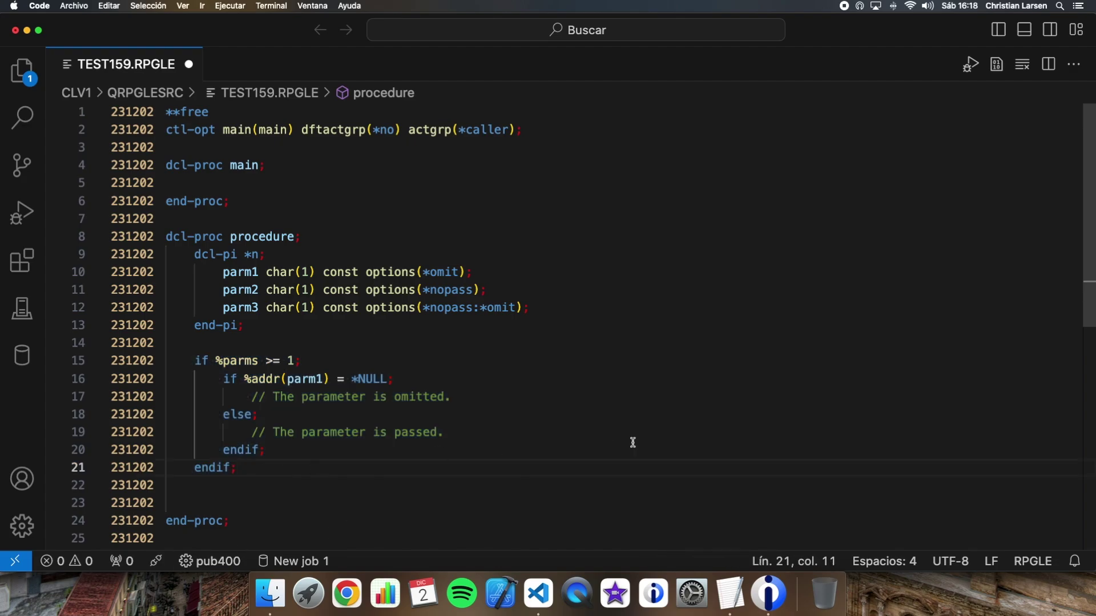
pyautogui.press('Return')
pyautogui.press('Return')
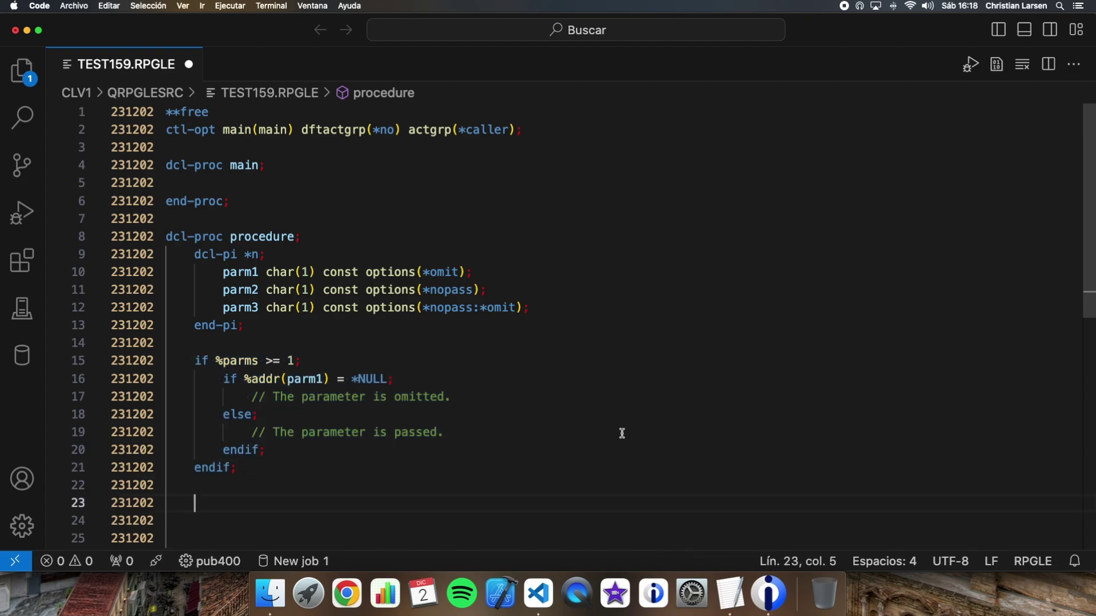
pyautogui.scroll(-4, 622, 433)
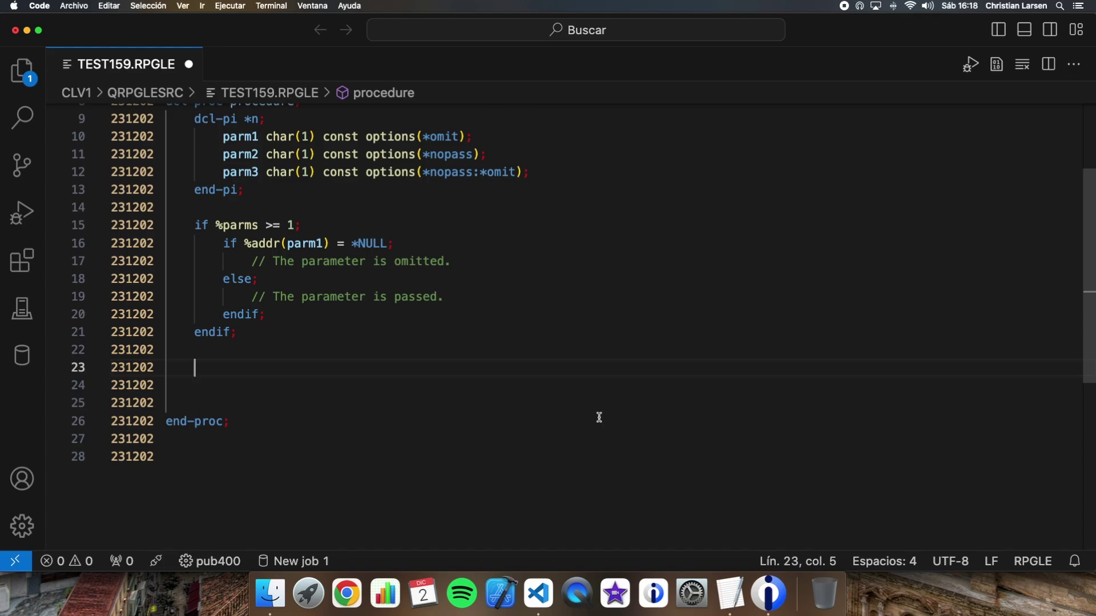
pyautogui.write('if ')
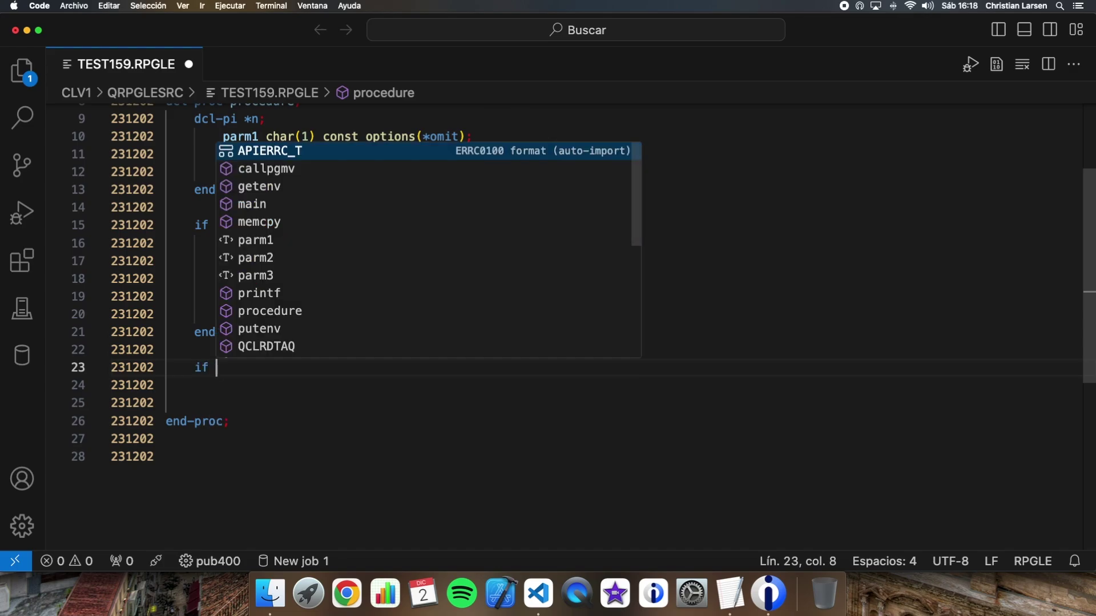
pyautogui.write('%passed(')
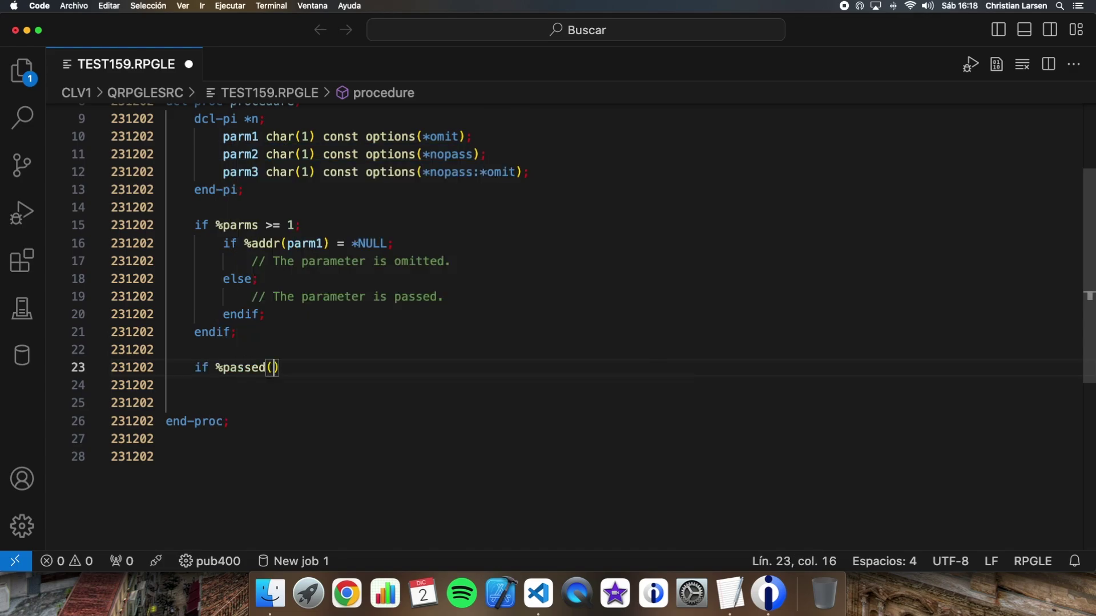
pyautogui.write('par')
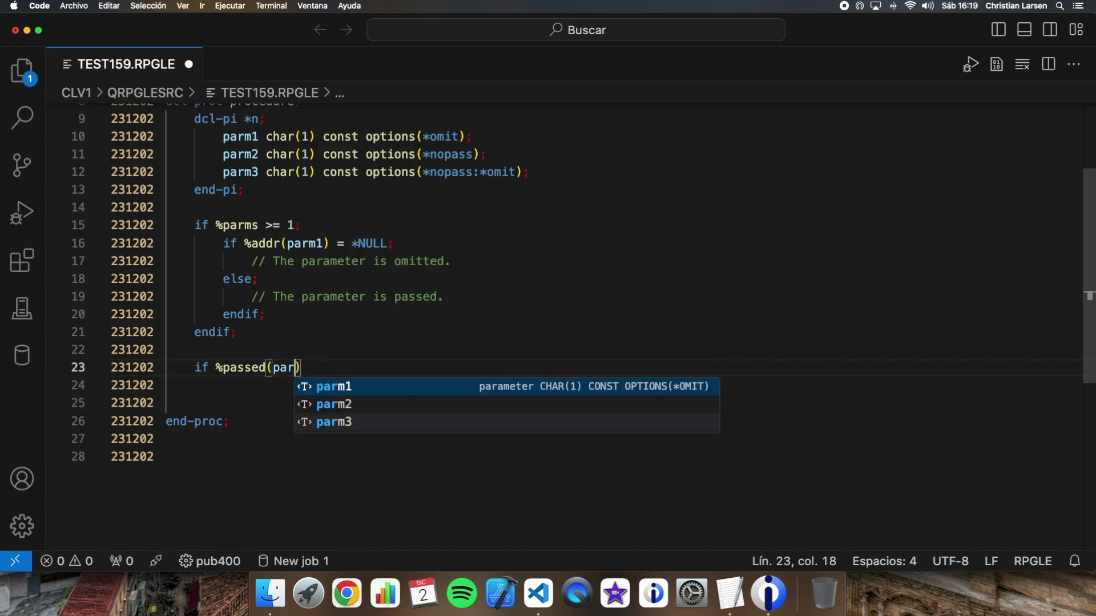
pyautogui.write('m1')
pyautogui.press('Right')
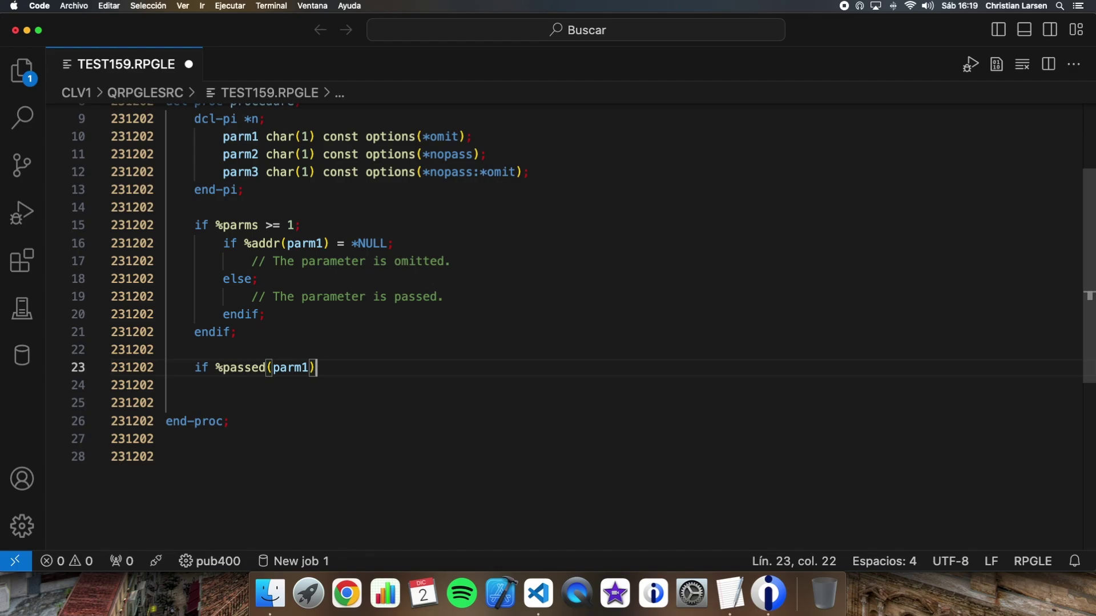
pyautogui.write(';')
pyautogui.press('Return')
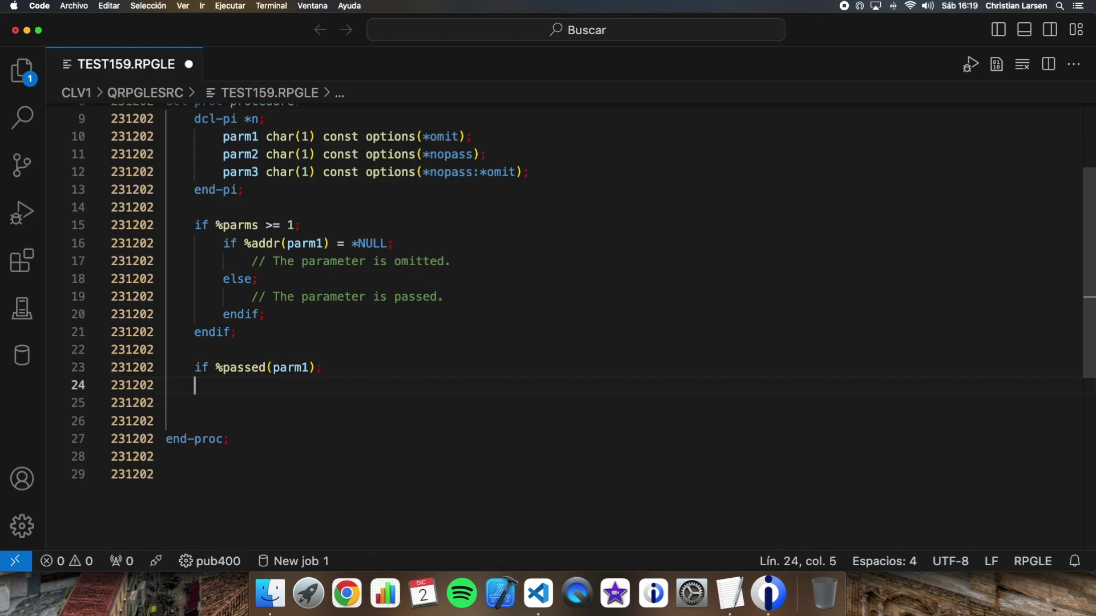
pyautogui.press('Tab')
pyautogui.write('snd-msg ')
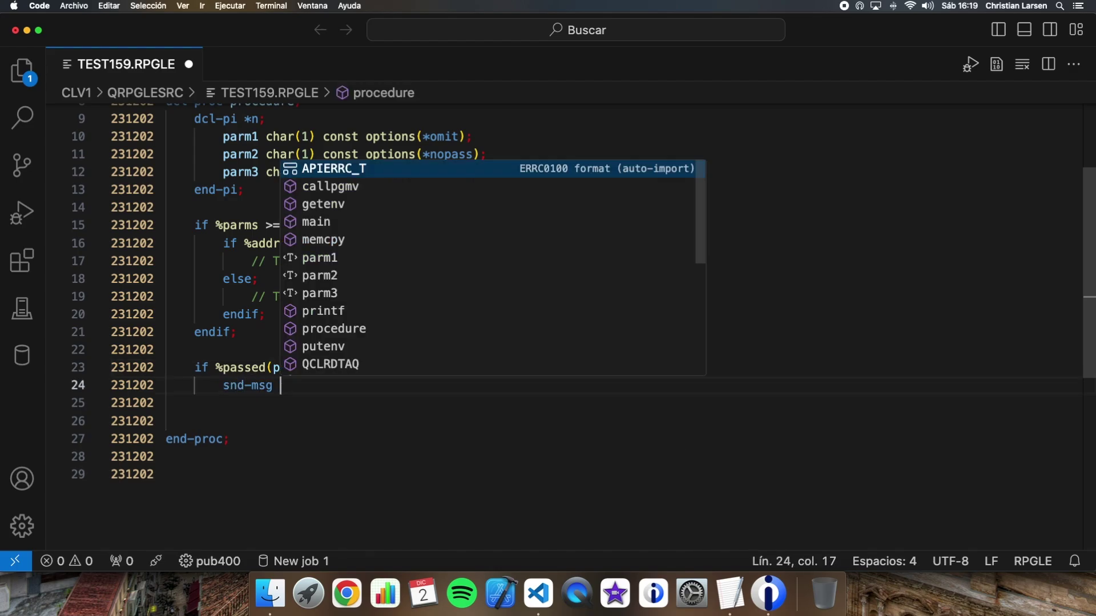
pyautogui.write("'T'")
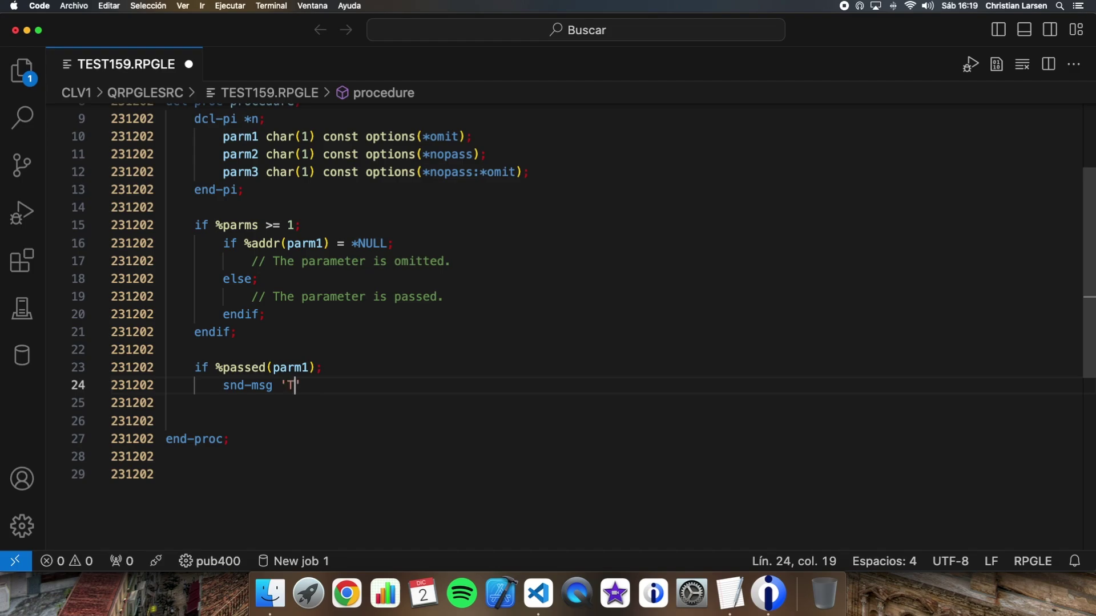
pyautogui.write('PARM1 passed')
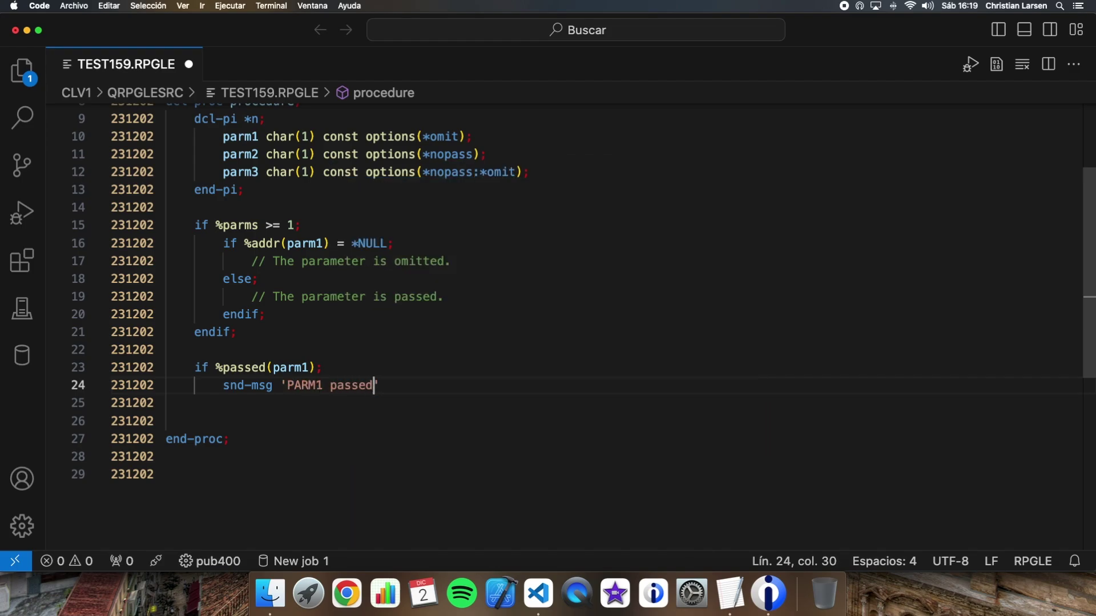
pyautogui.write("';")
pyautogui.press('Return')
pyautogui.write('else')
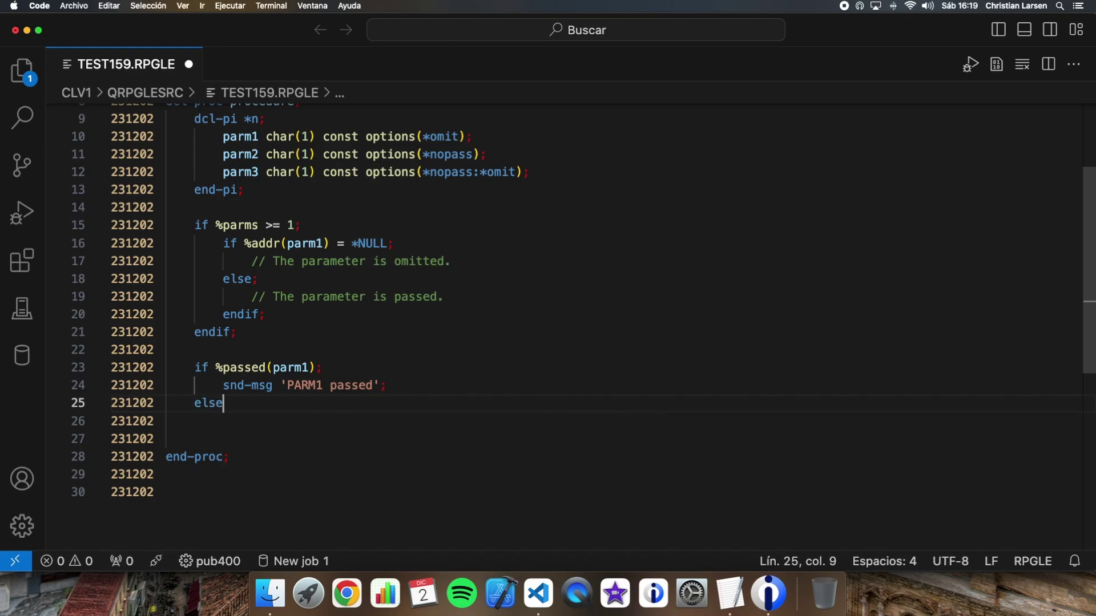
pyautogui.write('if')
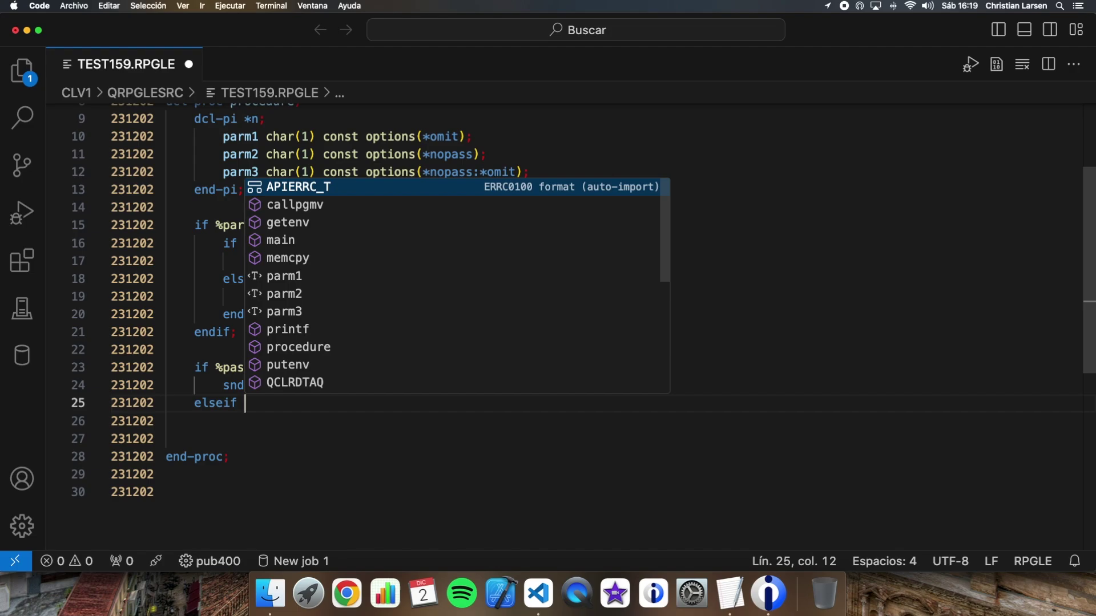
pyautogui.write('%omitt')
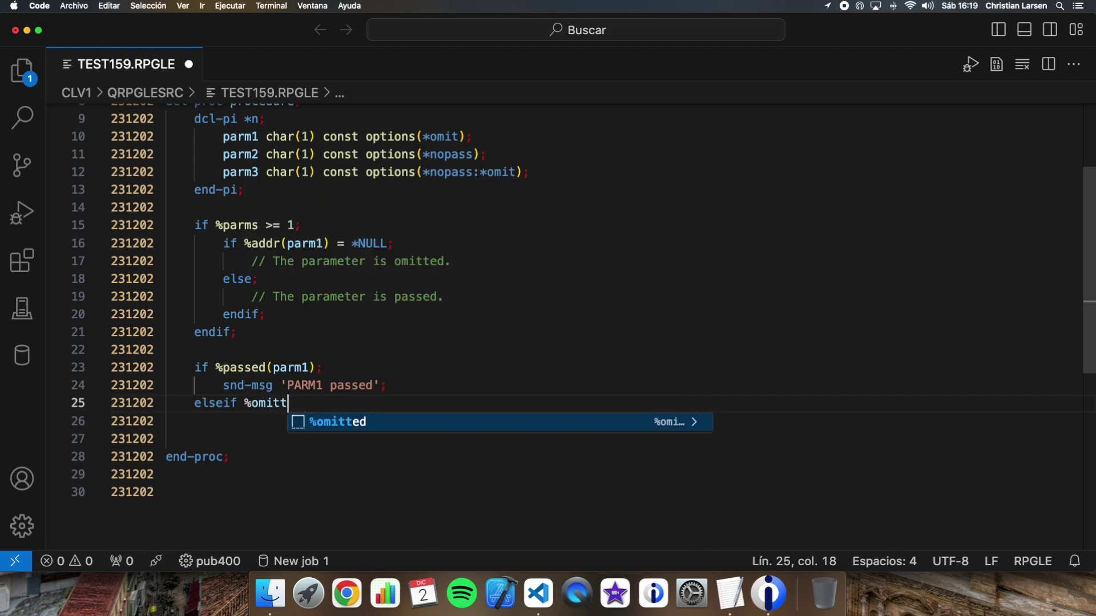
pyautogui.write('ed(parm')
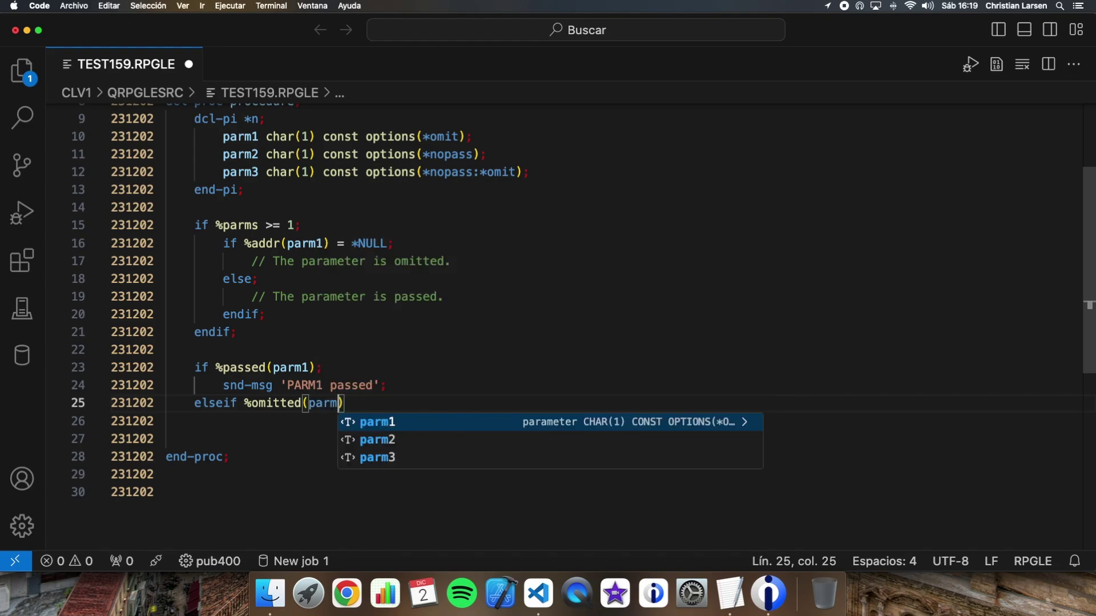
pyautogui.write('1)')
# - Add elseif %omitted(parm1) sending 'PARM1 omitted' and close with endif
pyautogui.press('Return')
pyautogui.write('snd-m')
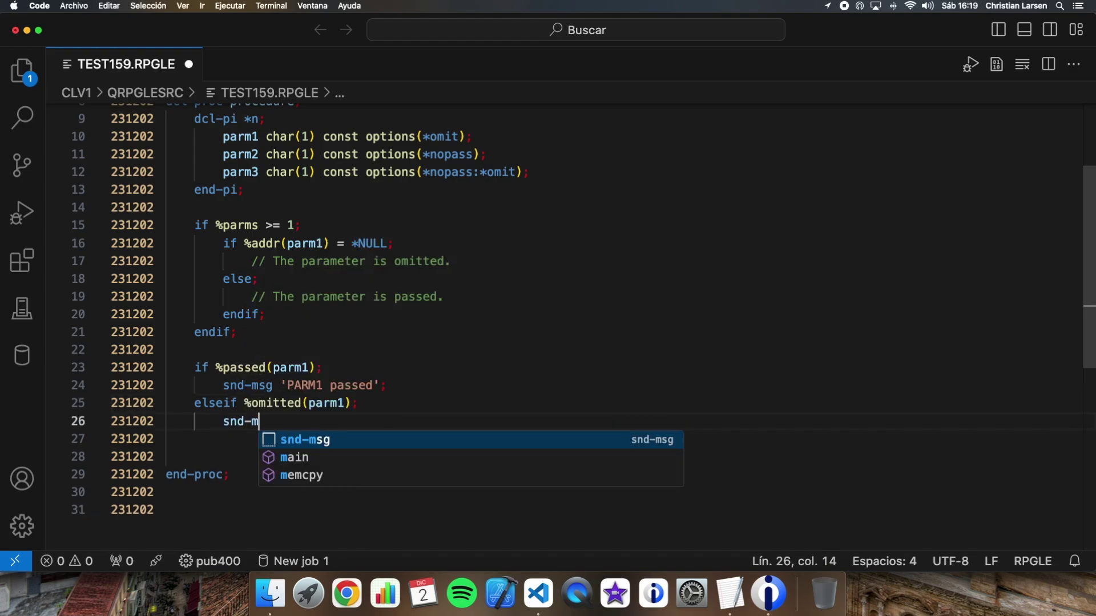
pyautogui.write("sg 'PARM1")
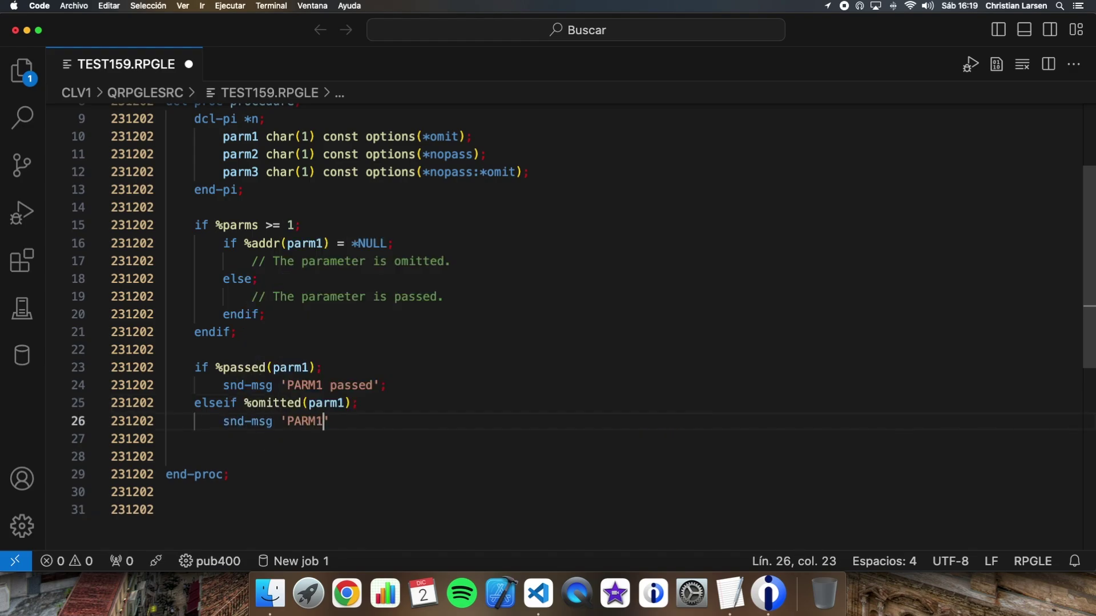
pyautogui.write(" omitted';")
pyautogui.press('Return')
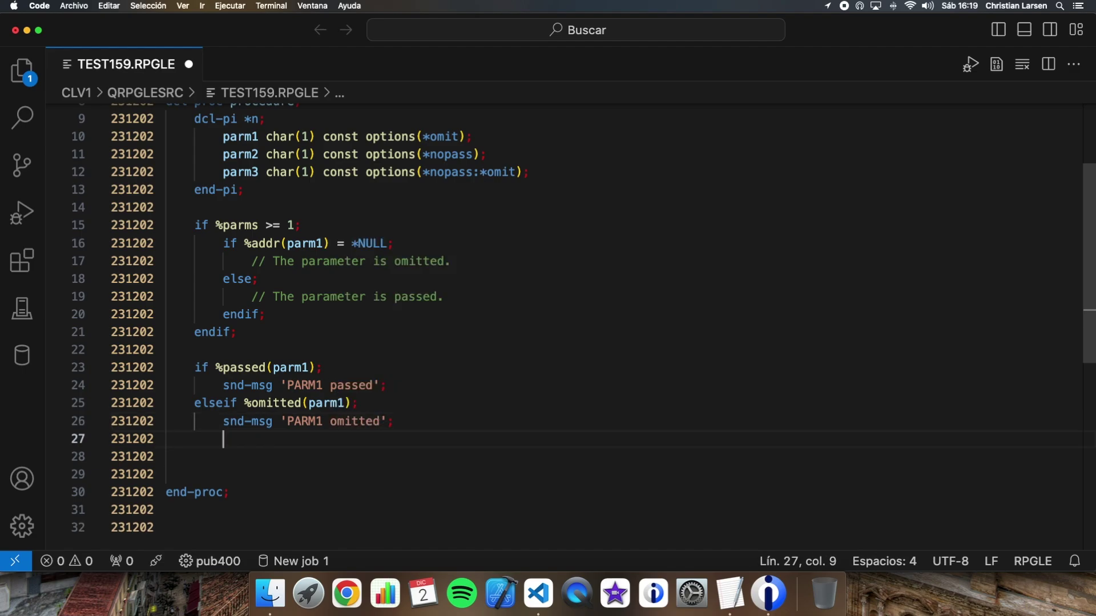
pyautogui.hotkey('shift', 'Tab')
pyautogui.write('endif;')
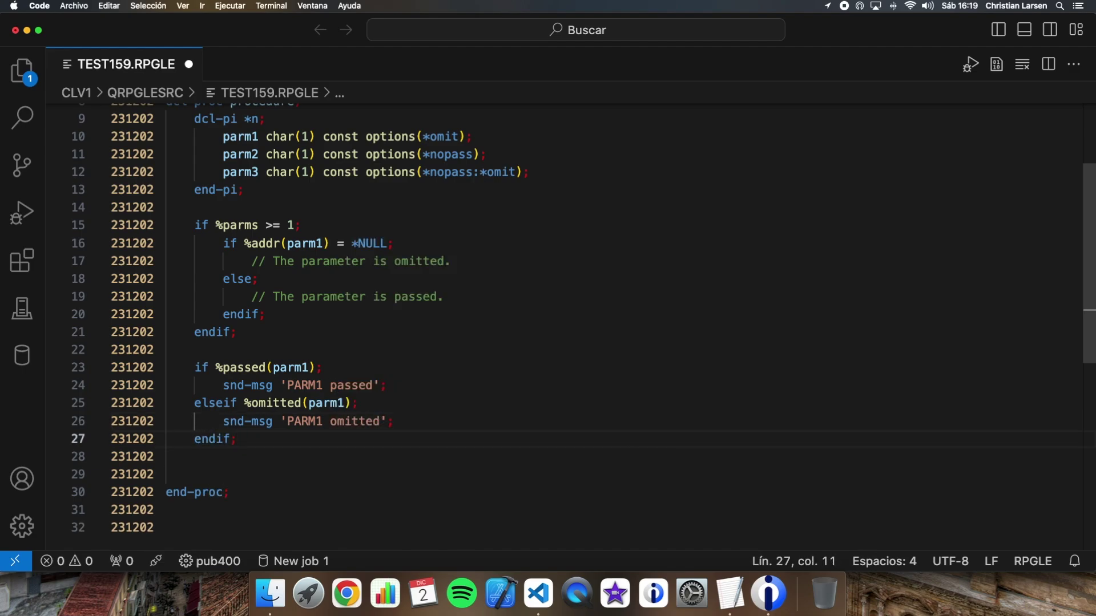
pyautogui.press('Down')
# - Compare the two blocks, then remove the old %parms >= 1 / %addr(parm1) check
pyautogui.moveTo(168, 360); pyautogui.dragTo(410, 454)
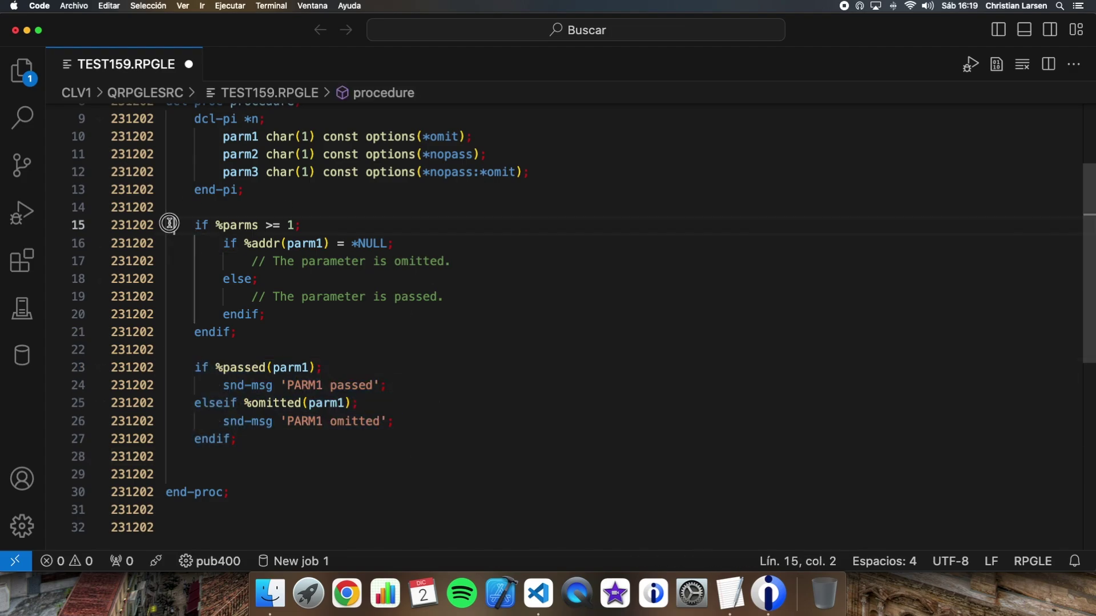
pyautogui.moveTo(175, 225); pyautogui.dragTo(244, 332)
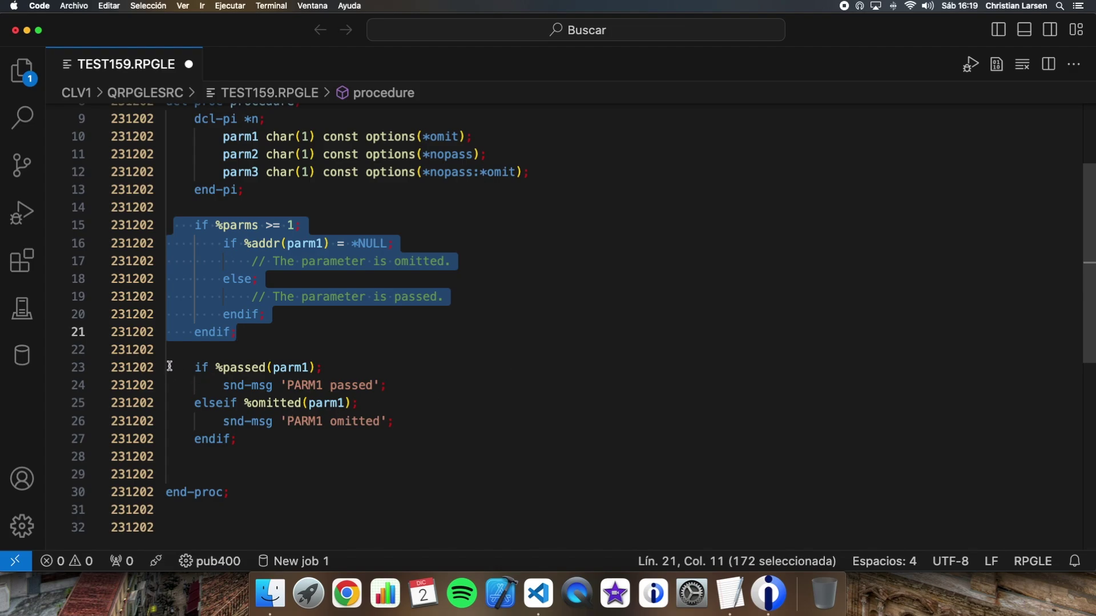
pyautogui.moveTo(170, 368); pyautogui.dragTo(473, 461)
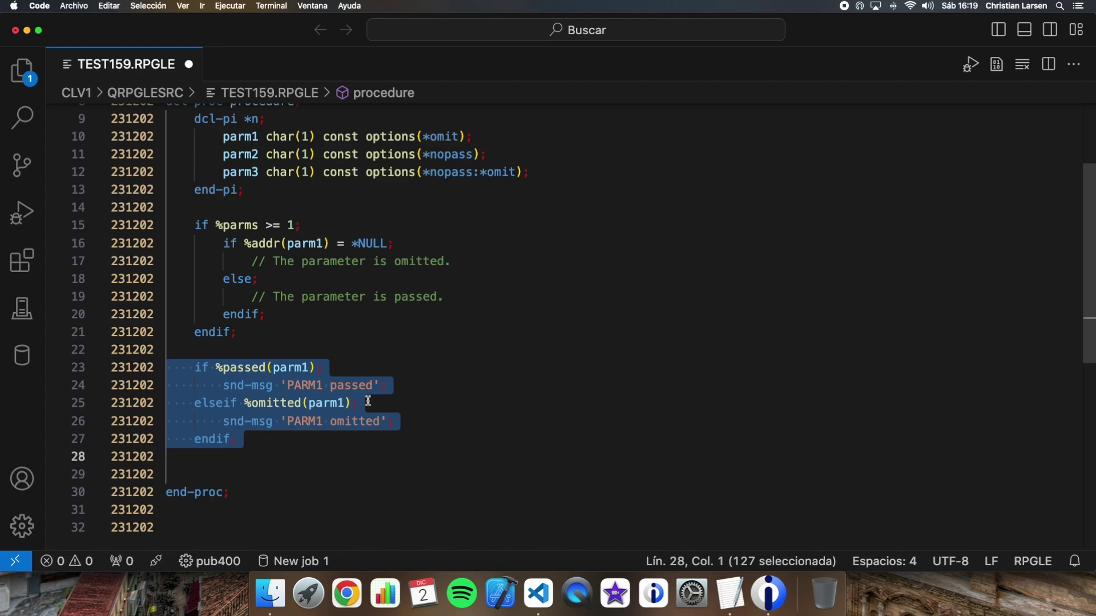
pyautogui.moveTo(167, 208); pyautogui.dragTo(459, 330)
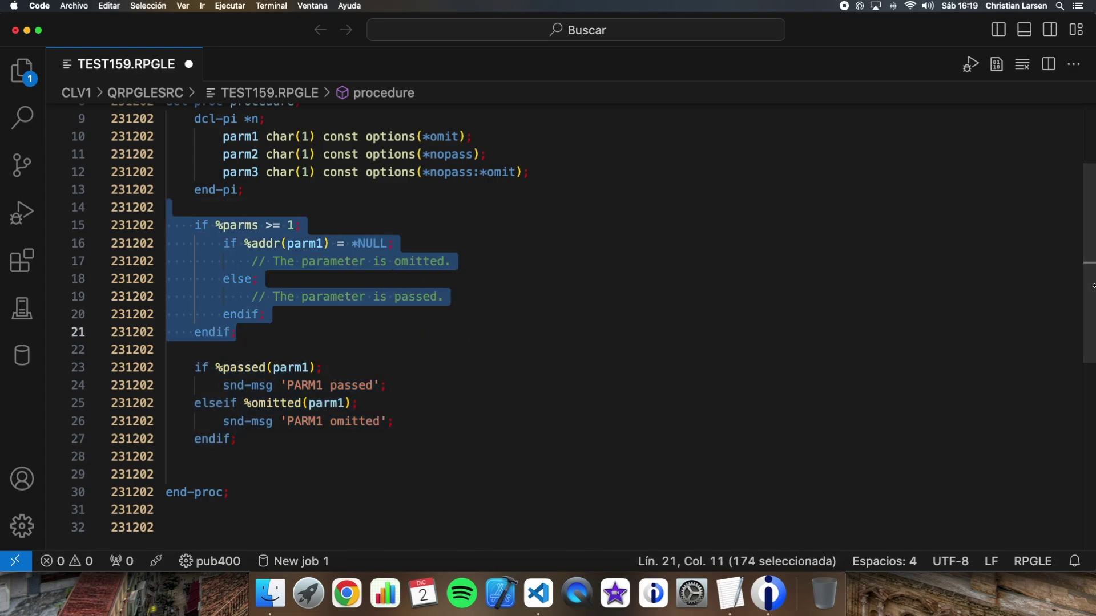
pyautogui.press('BackSpace')
pyautogui.press('BackSpace')
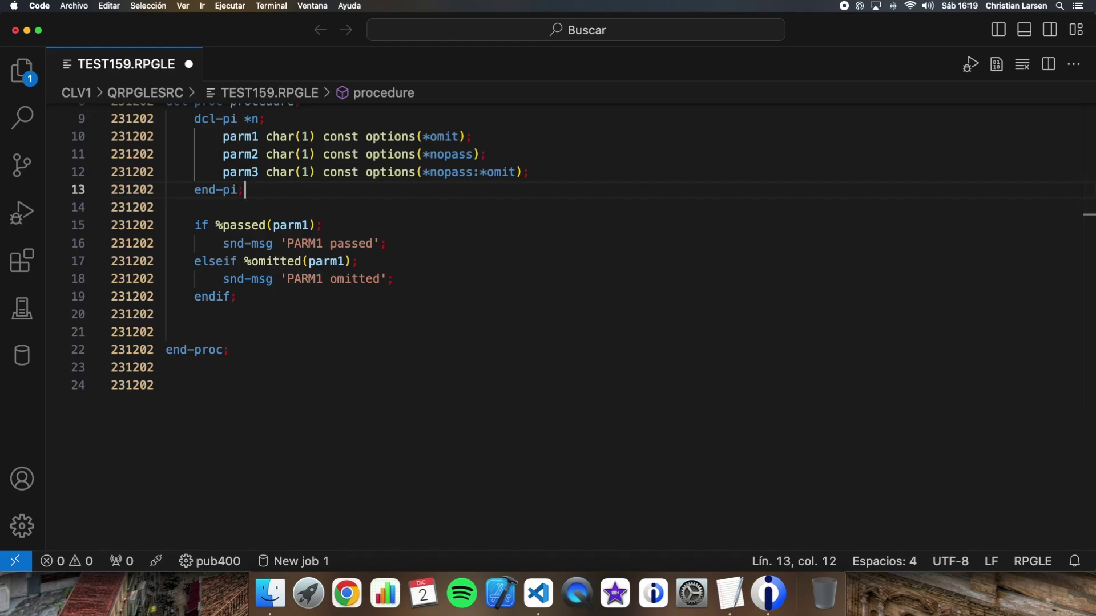
pyautogui.click(262, 314)
# - Add a parm2 check block sending passed or omitted messages
pyautogui.press('Return')
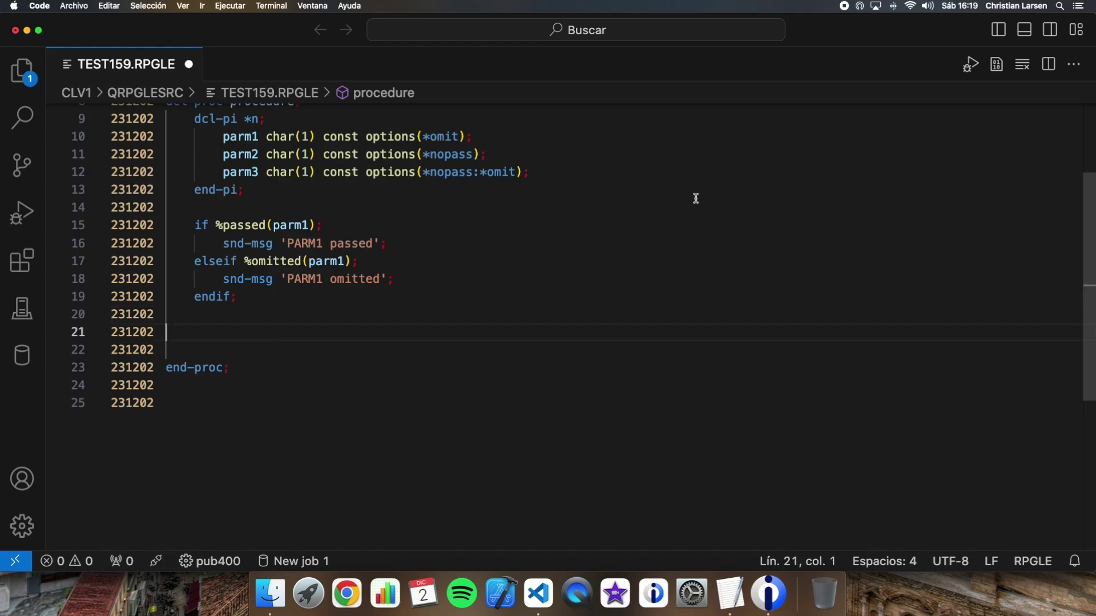
pyautogui.press('Up')
pyautogui.press('Return')
pyautogui.press('Return')
pyautogui.press('BackSpace')
pyautogui.press('Tab')
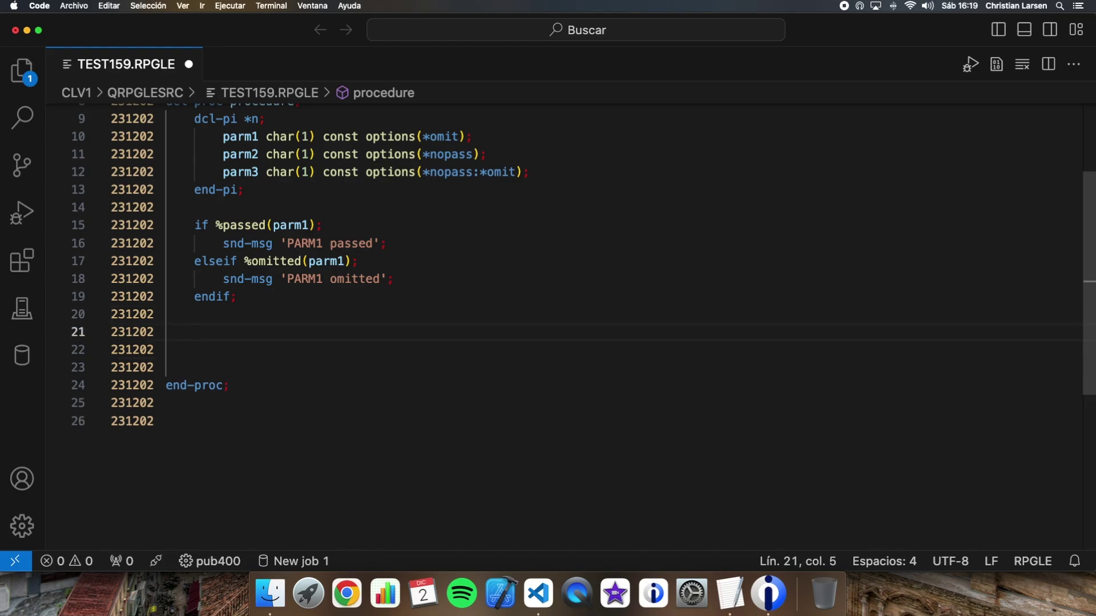
pyautogui.write('if %passed(parm2);')
pyautogui.press('Return')
pyautogui.write("snd-msg 'PARM2 passed';     else;         snd-msg 'PARM2 not available';")
pyautogui.press('Return')
pyautogui.write('endif;')
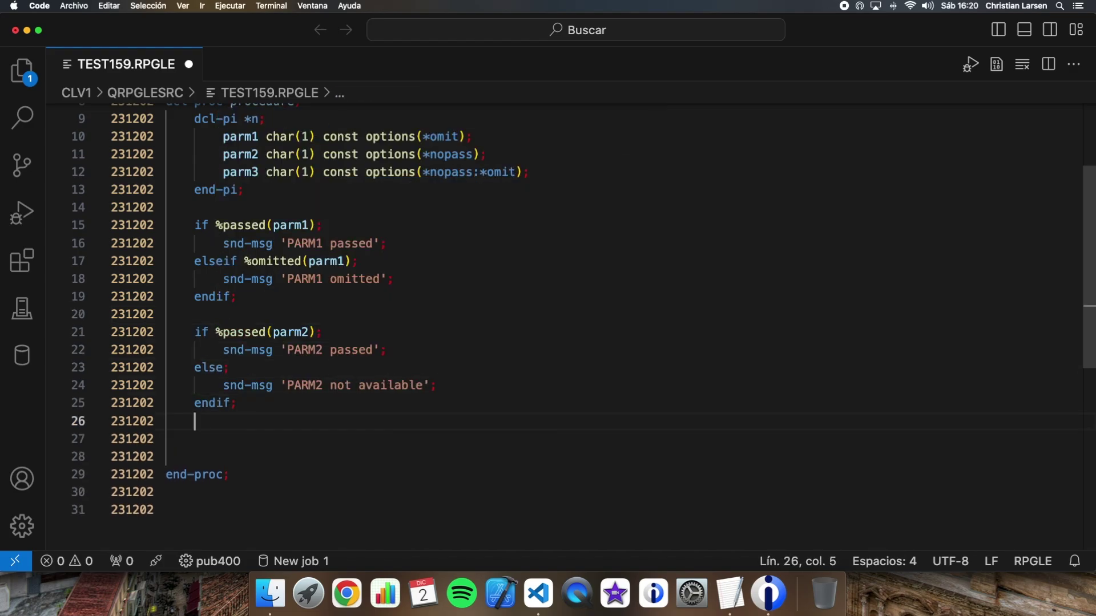
# - Add a parm3 check with passed, omitted and 'not available' messages, removing the extra blank line
pyautogui.press('Return')
pyautogui.write('if %')
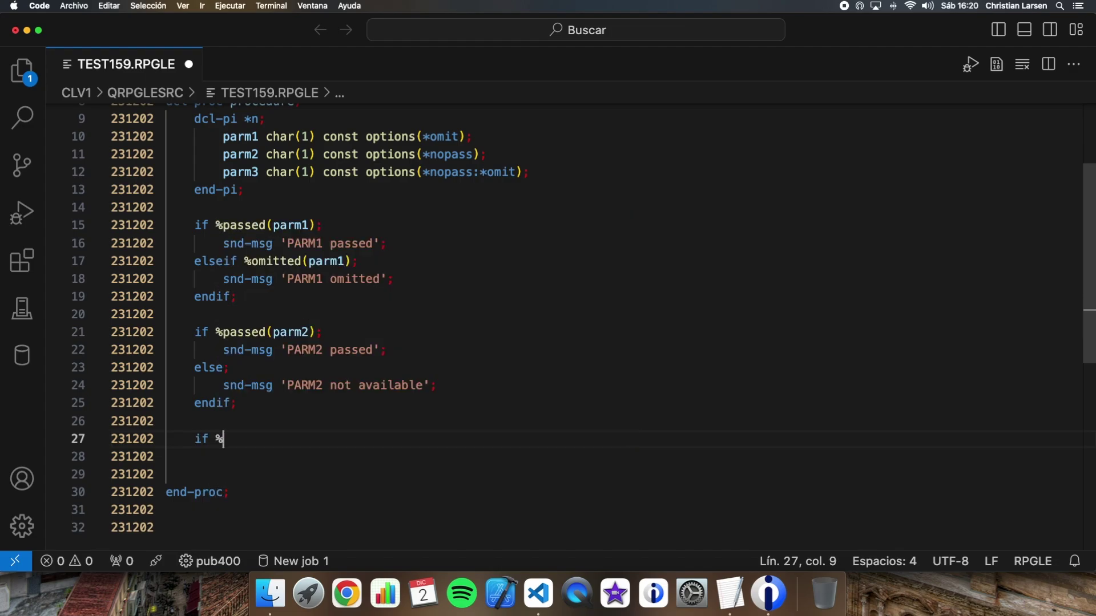
pyautogui.write('passed(parm3);')
pyautogui.press('Return')
pyautogui.write("snd-msg 'PARM3 passed'; elseif %omitted(parm3);  else; endif;")
pyautogui.press('Up')
pyautogui.press('Up')
pyautogui.press('Tab')
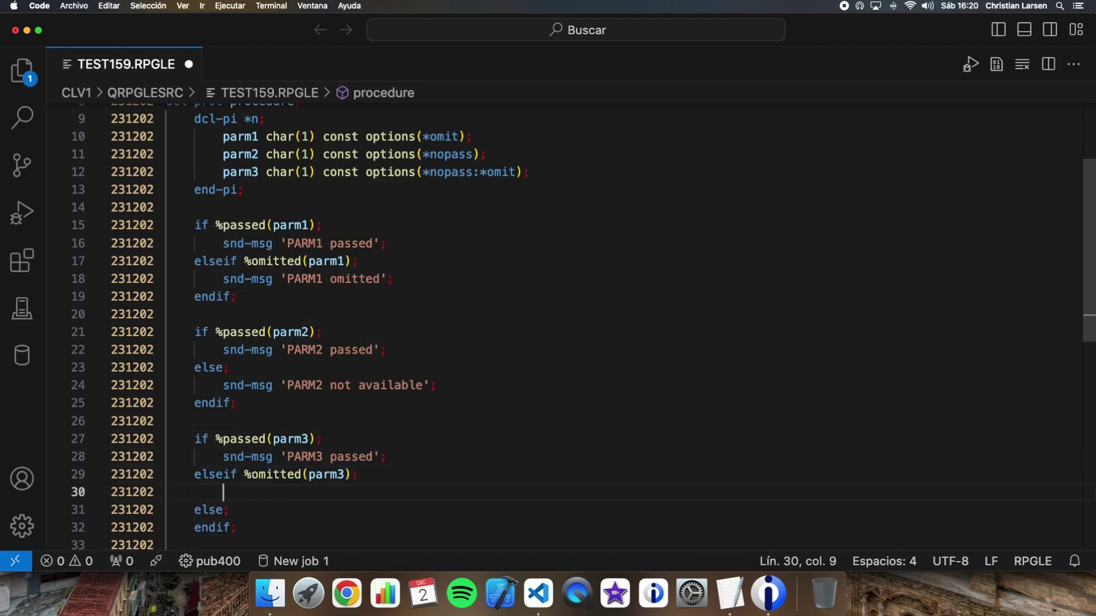
pyautogui.write("snd-msg 'PARM3 omitted';")
pyautogui.press('Down')
pyautogui.press('Down')
pyautogui.press('End')
pyautogui.press('Return')
pyautogui.write("snd-msg 'PARM3 not available';")
pyautogui.press('Down')
pyautogui.press('End')
pyautogui.press('Return')
pyautogui.press('Return')
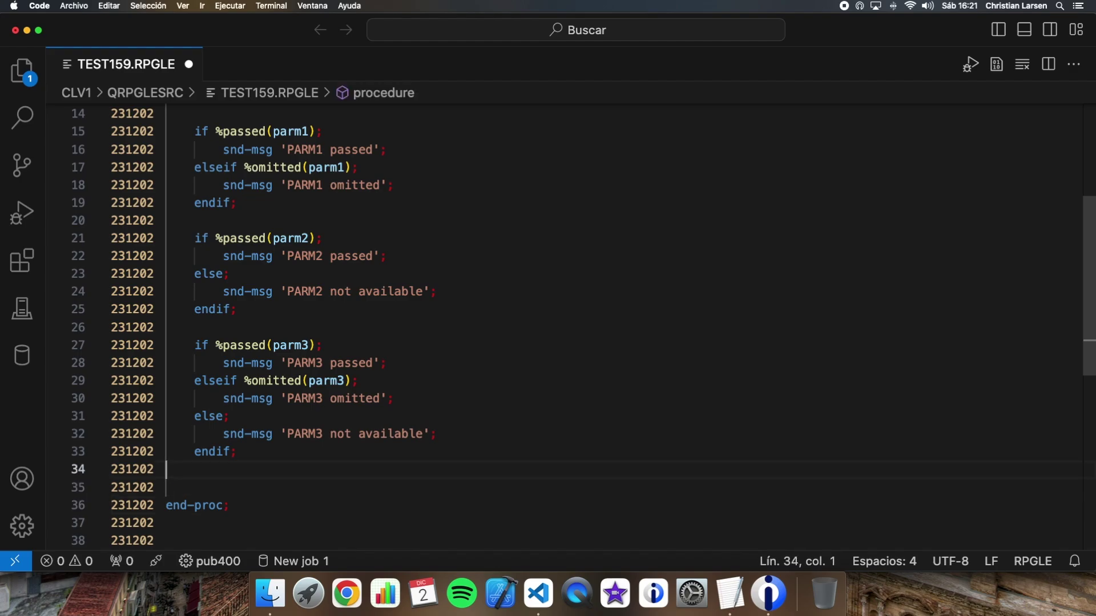
pyautogui.press('BackSpace')
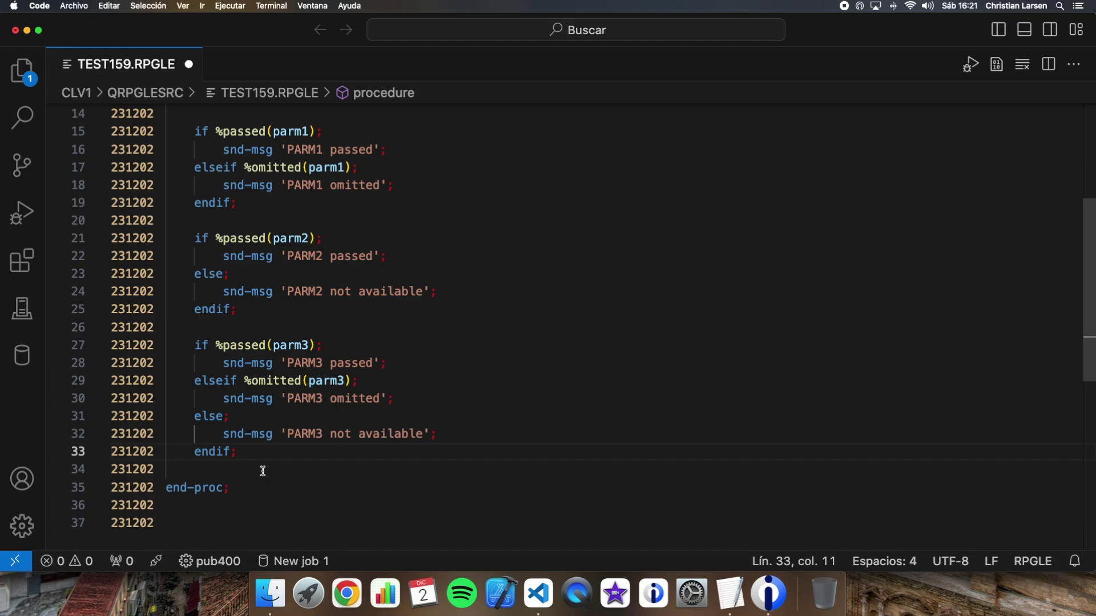
pyautogui.scroll(5, 263, 471)
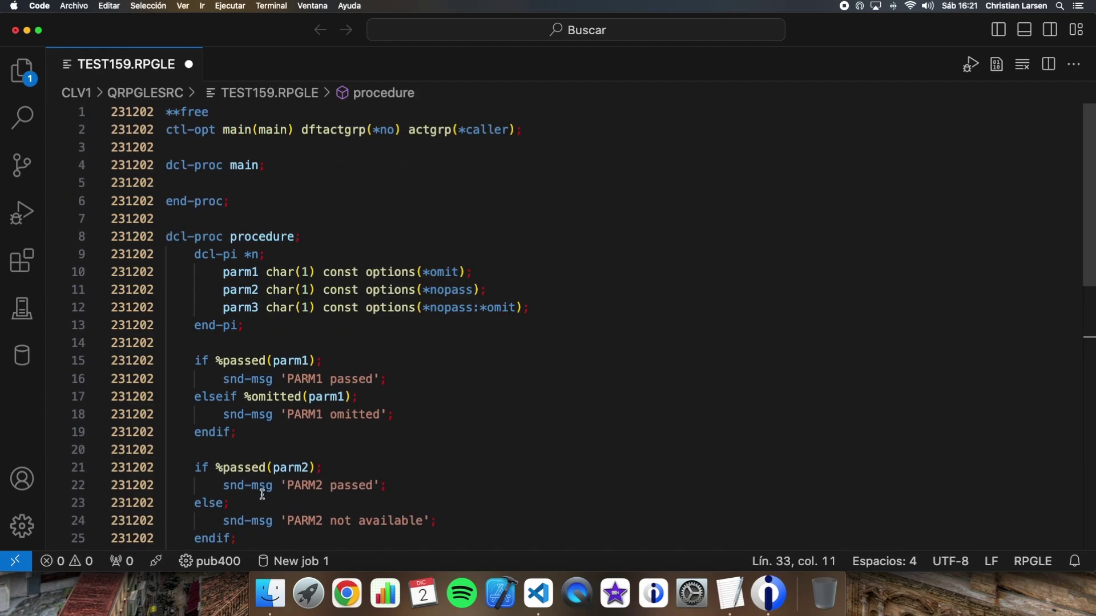
# - In main, add snd-msg '*OMIT:B:*OMIT' and the call procedure(*omit:'B':*omit)
pyautogui.click(248, 183)
pyautogui.press('Return')
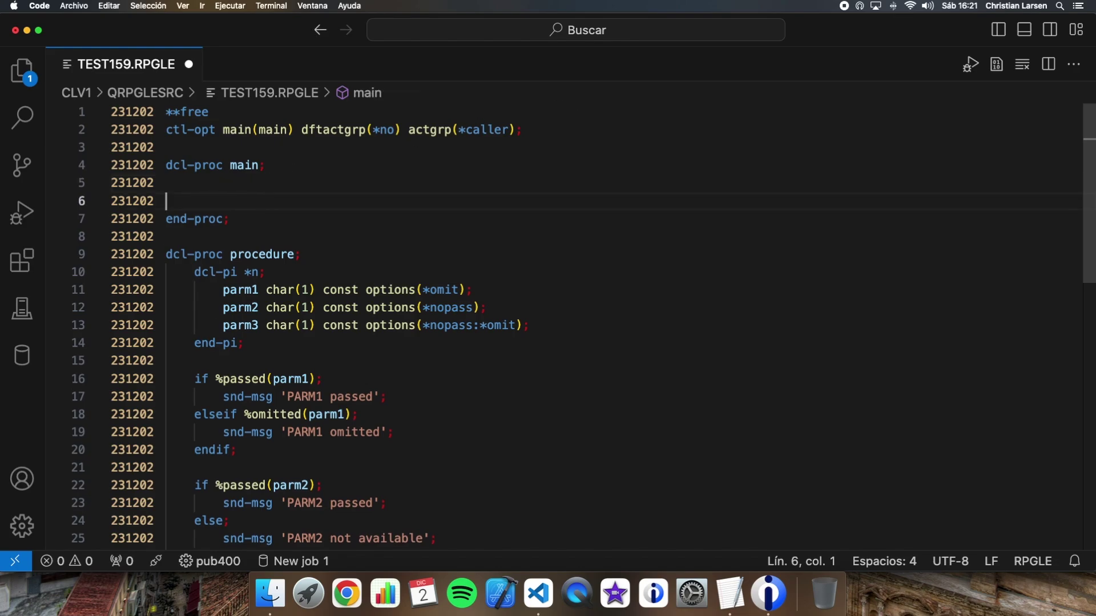
pyautogui.press('Return')
pyautogui.press('Up')
pyautogui.press('Tab')
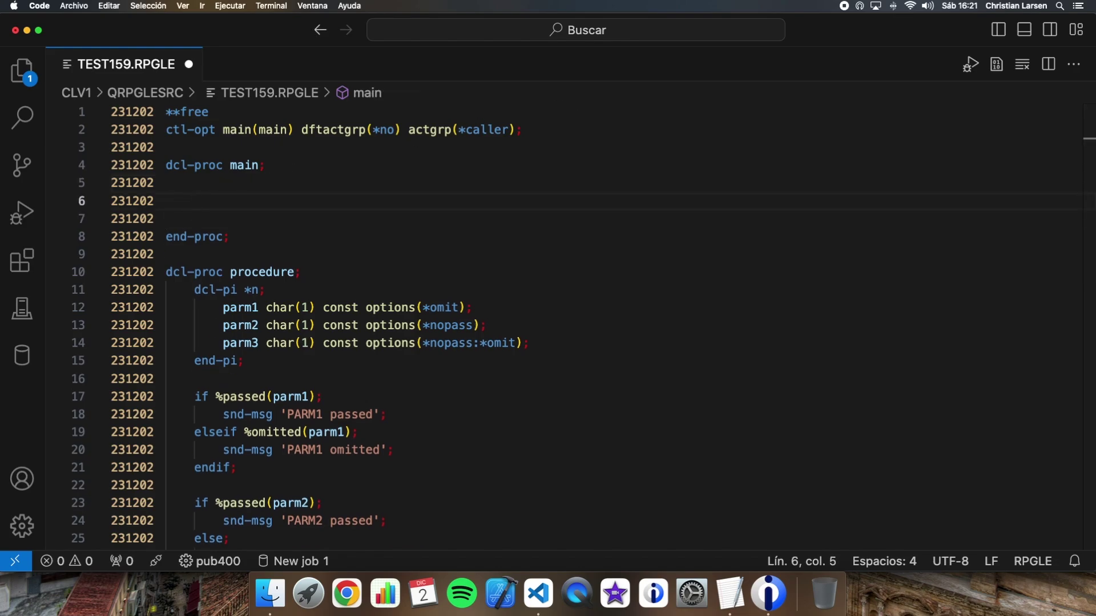
pyautogui.write('snd-msg ')
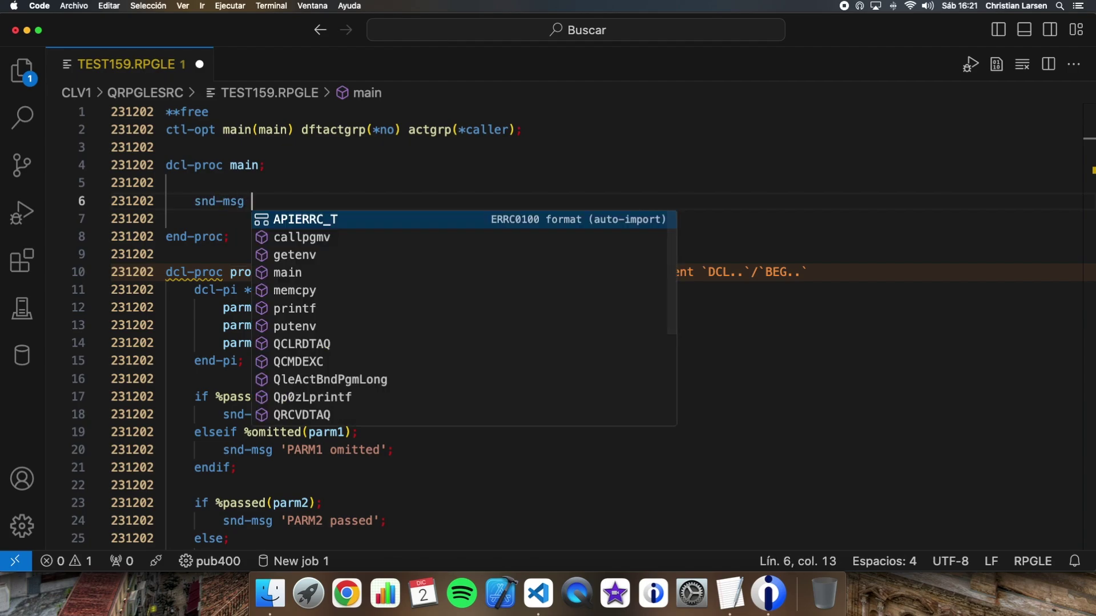
pyautogui.write("'*OMIT")
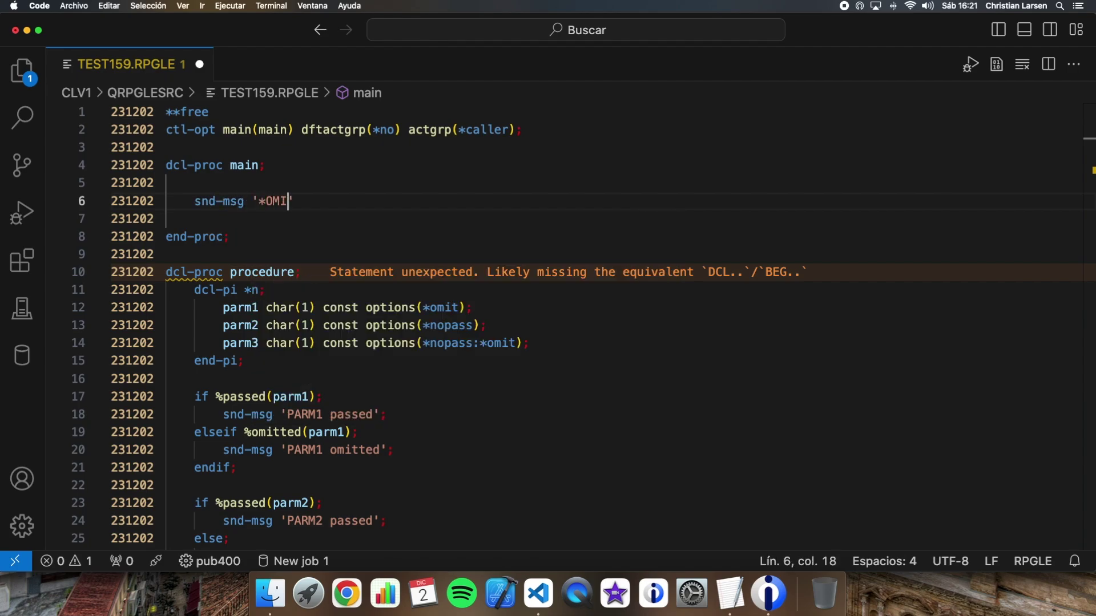
pyautogui.press('Right')
pyautogui.write(';')
pyautogui.press('Return')
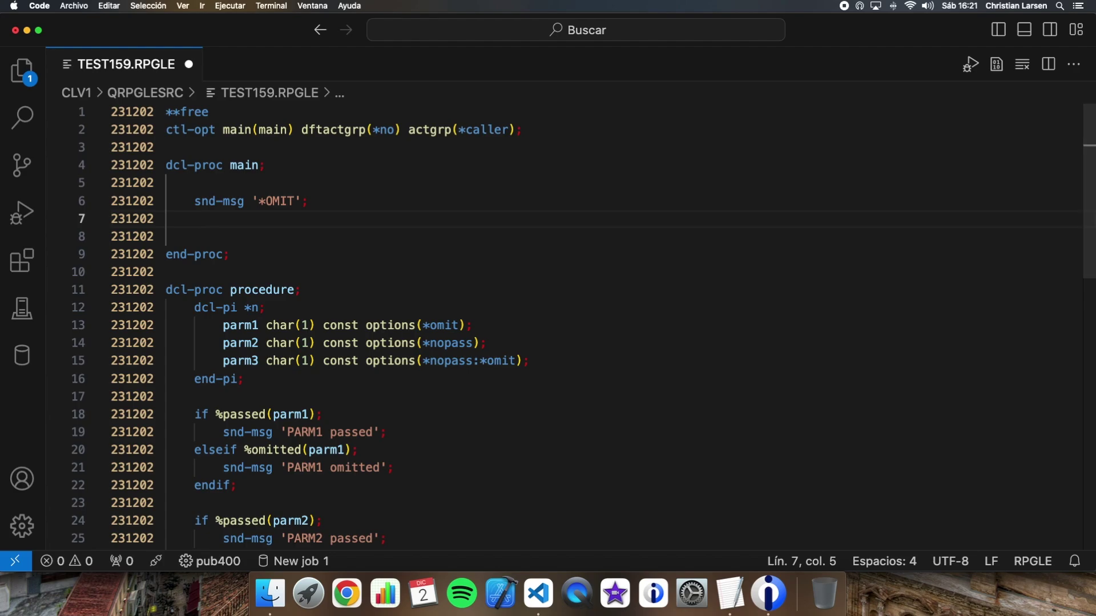
pyautogui.write('procedure(')
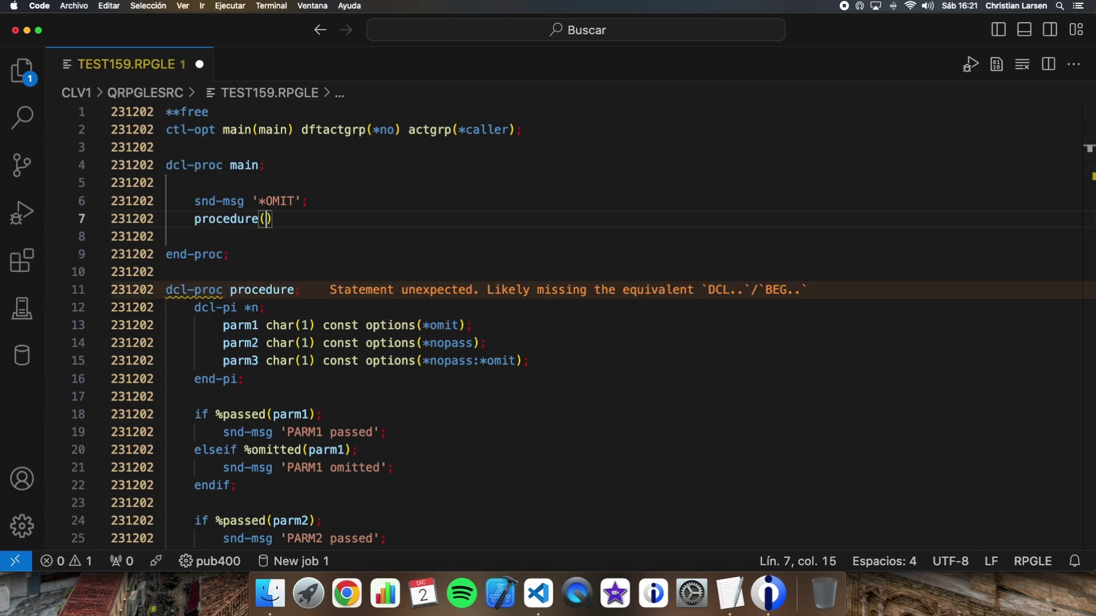
pyautogui.write('*omit')
pyautogui.press('Right')
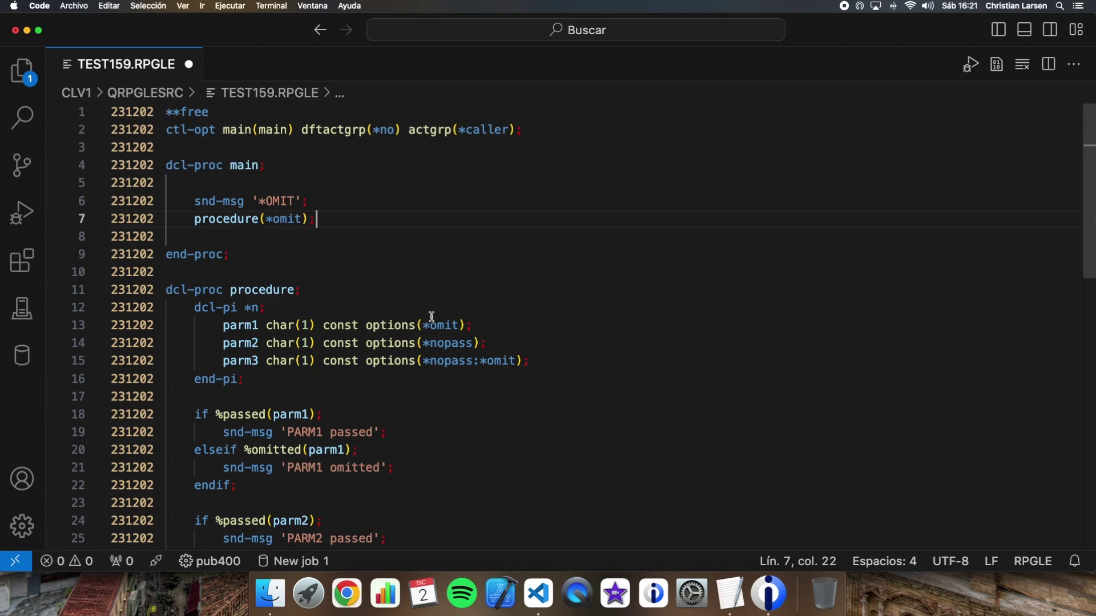
# - Add labelled procedure calls passing 'A' and then 'A':'B'
pyautogui.moveTo(214, 328); pyautogui.dragTo(522, 328)
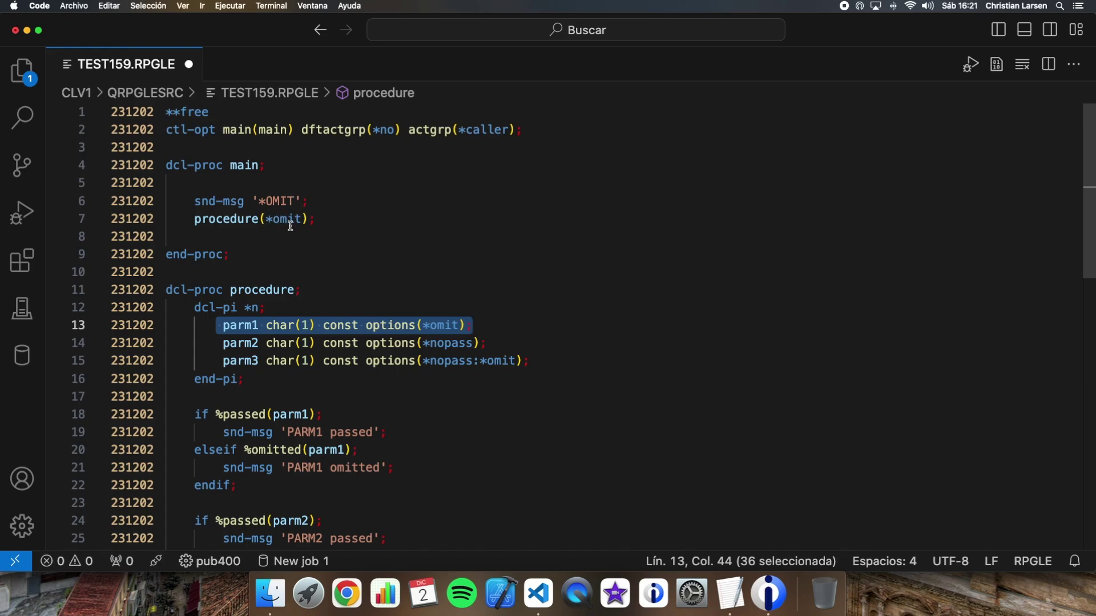
pyautogui.click(331, 218)
pyautogui.press('Return')
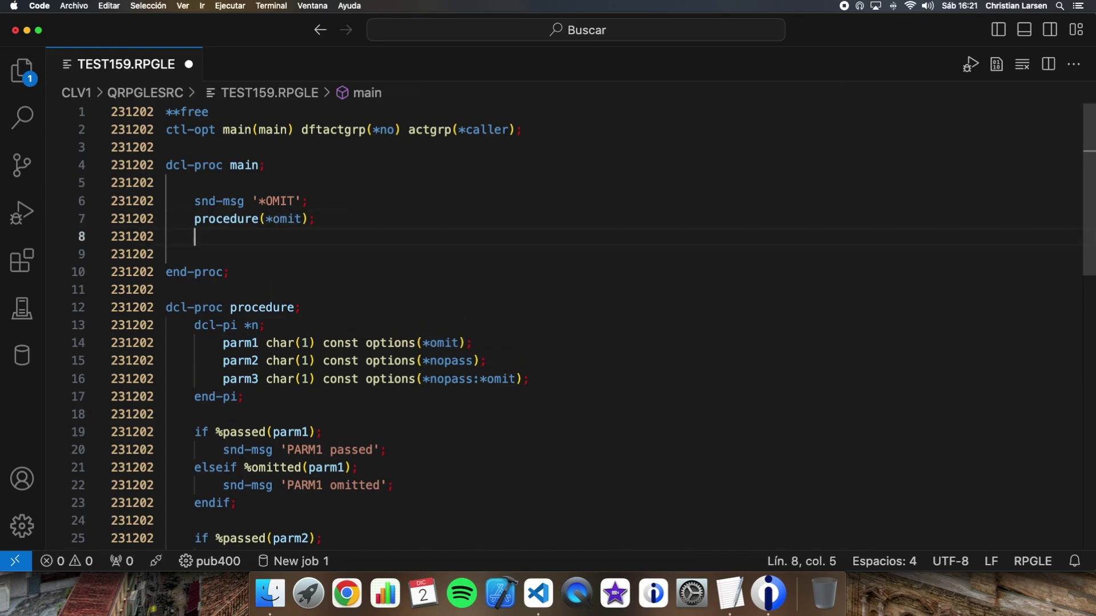
pyautogui.write("snd-msg '")
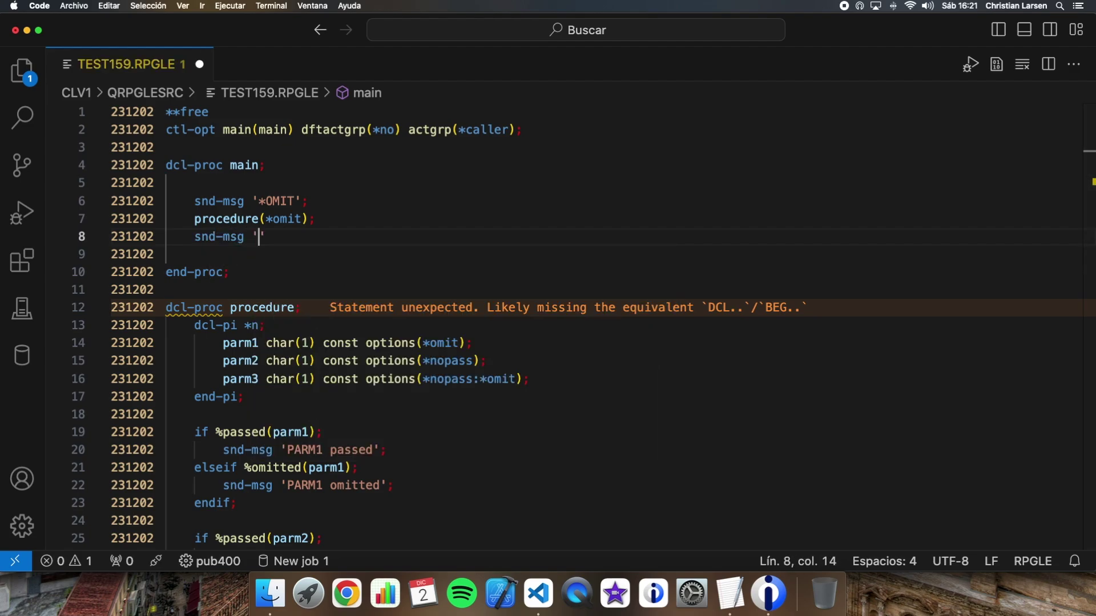
pyautogui.write("A';")
pyautogui.press('Return')
pyautogui.write('proce')
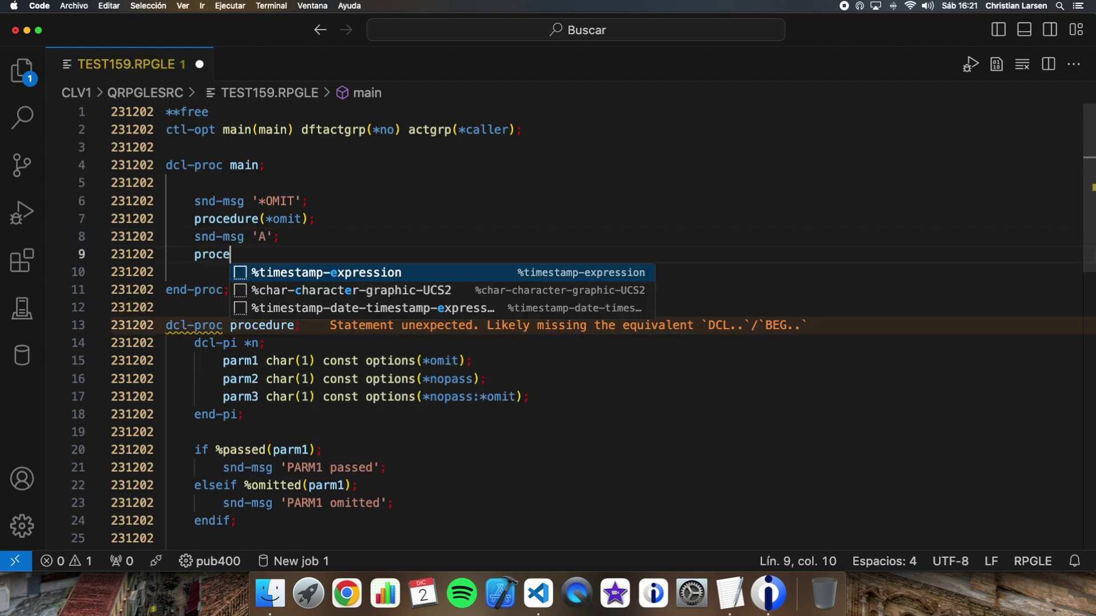
pyautogui.write("dure('A'")
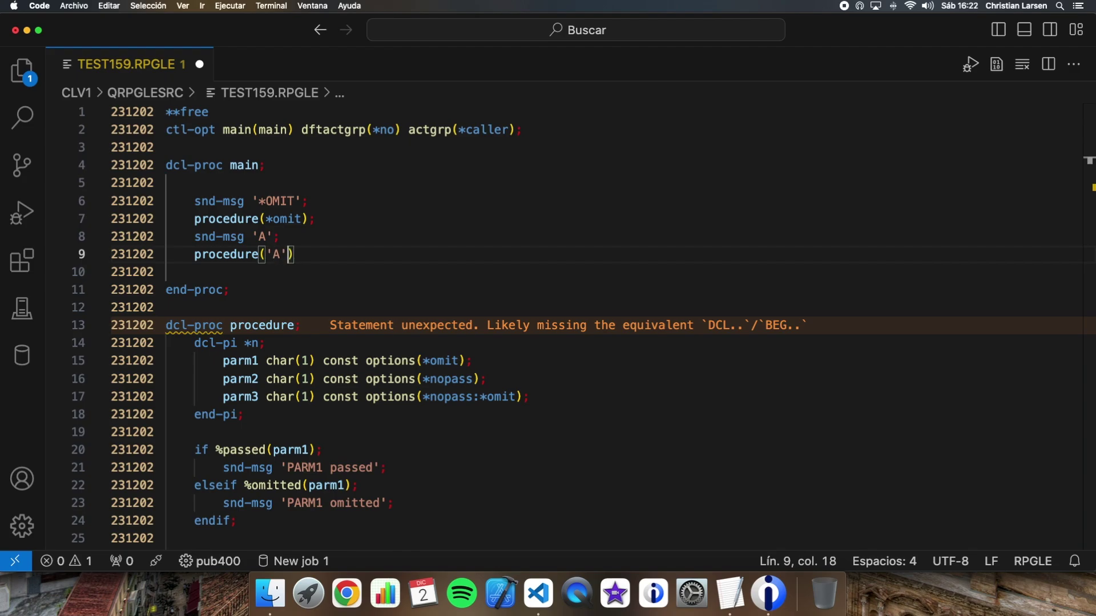
pyautogui.write(');')
pyautogui.press('Return')
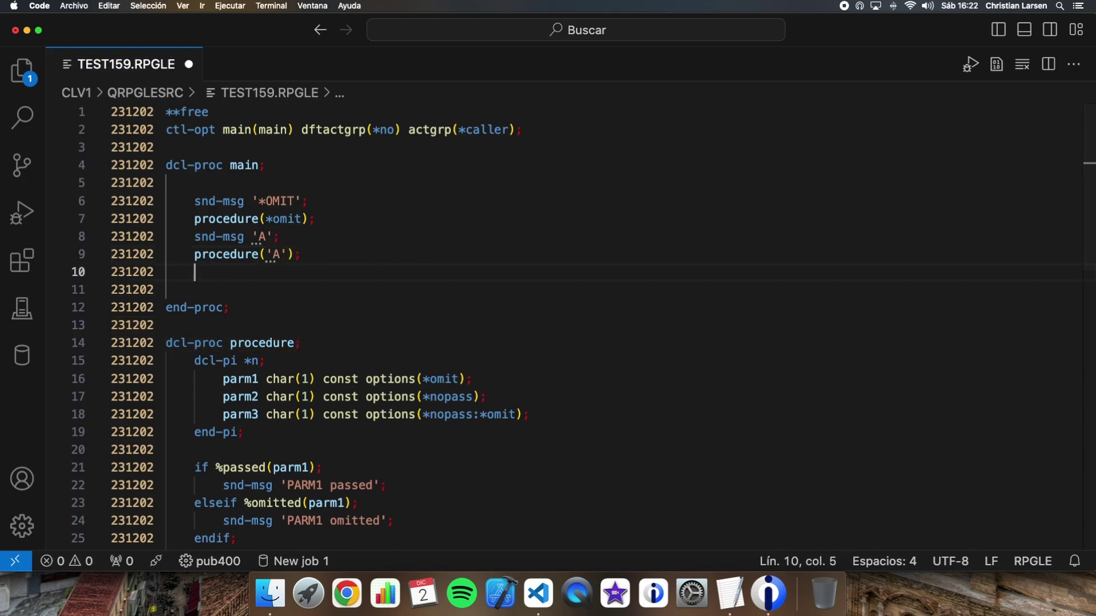
pyautogui.write('snd-')
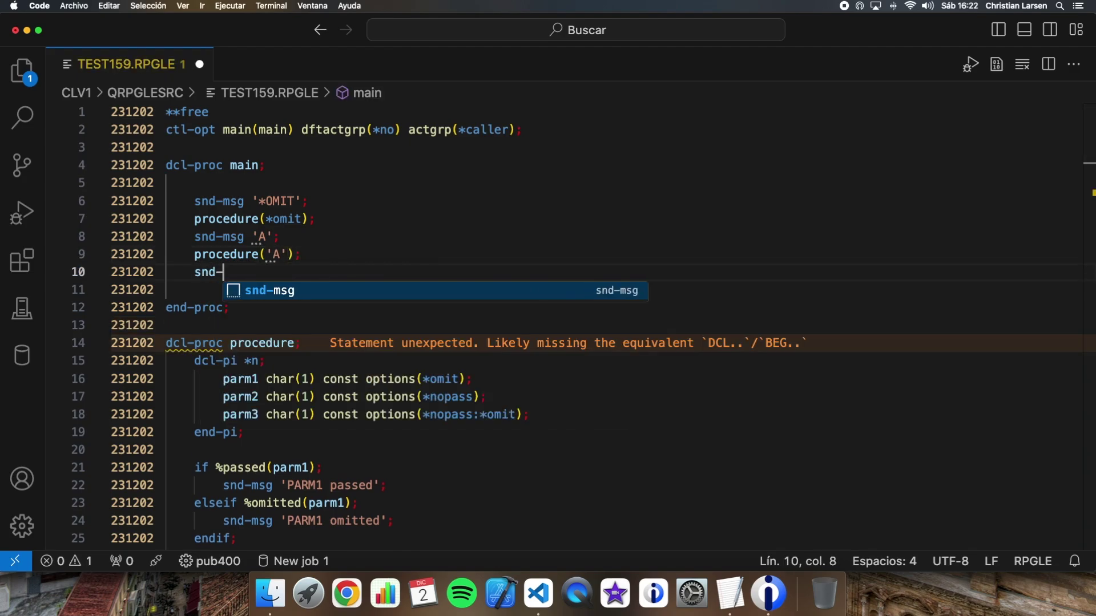
pyautogui.write('msg ')
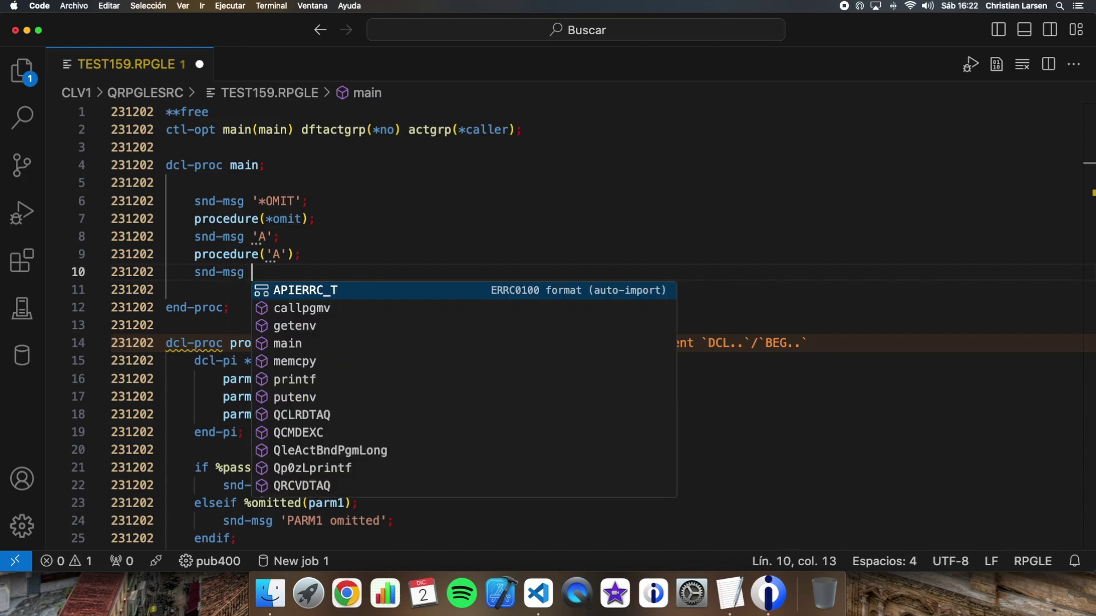
pyautogui.write("'A")
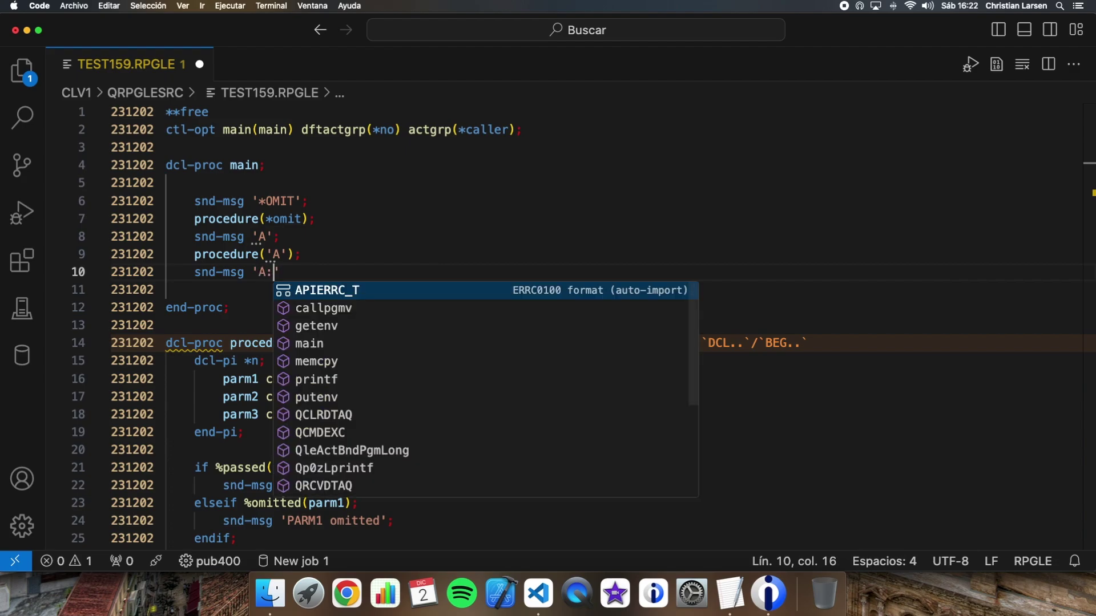
pyautogui.write(":B';")
pyautogui.press('Return')
pyautogui.write('proced')
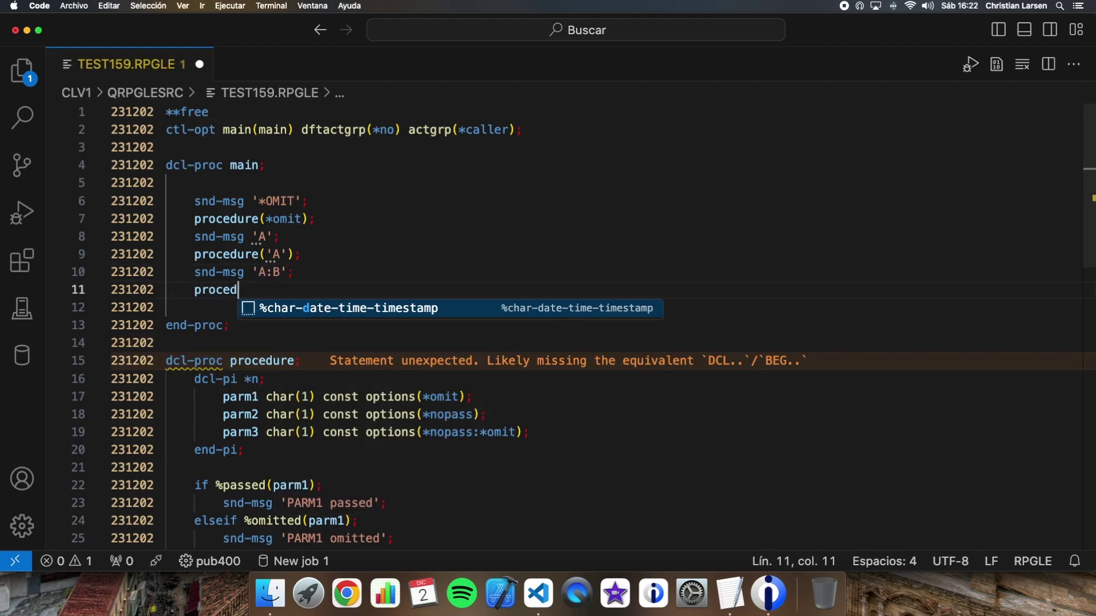
pyautogui.write("ure('A':")
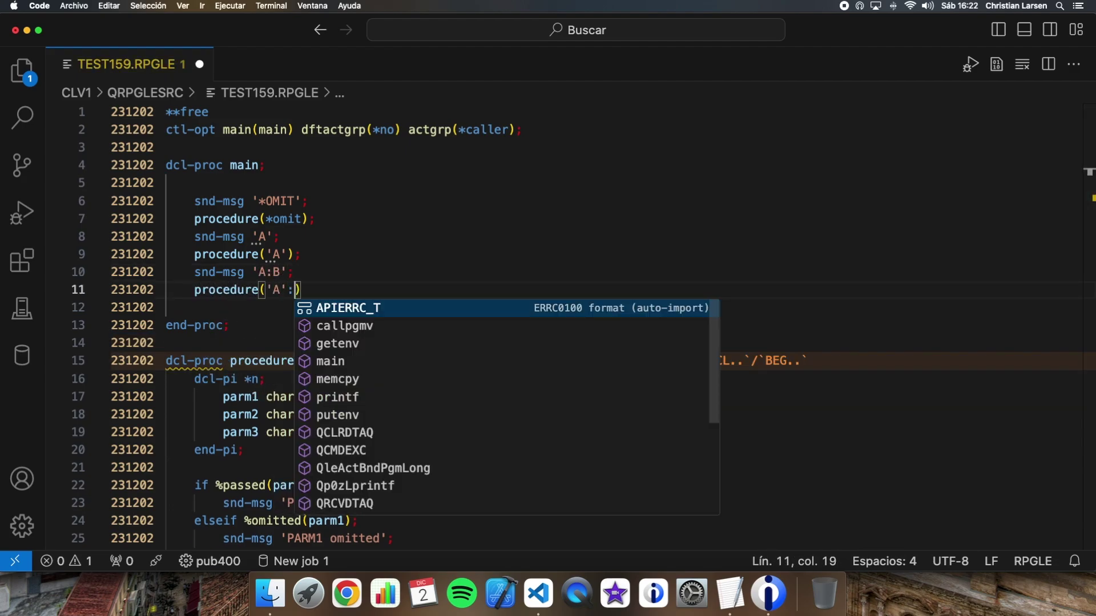
pyautogui.write("'B'")
pyautogui.press('Right')
pyautogui.write(';')
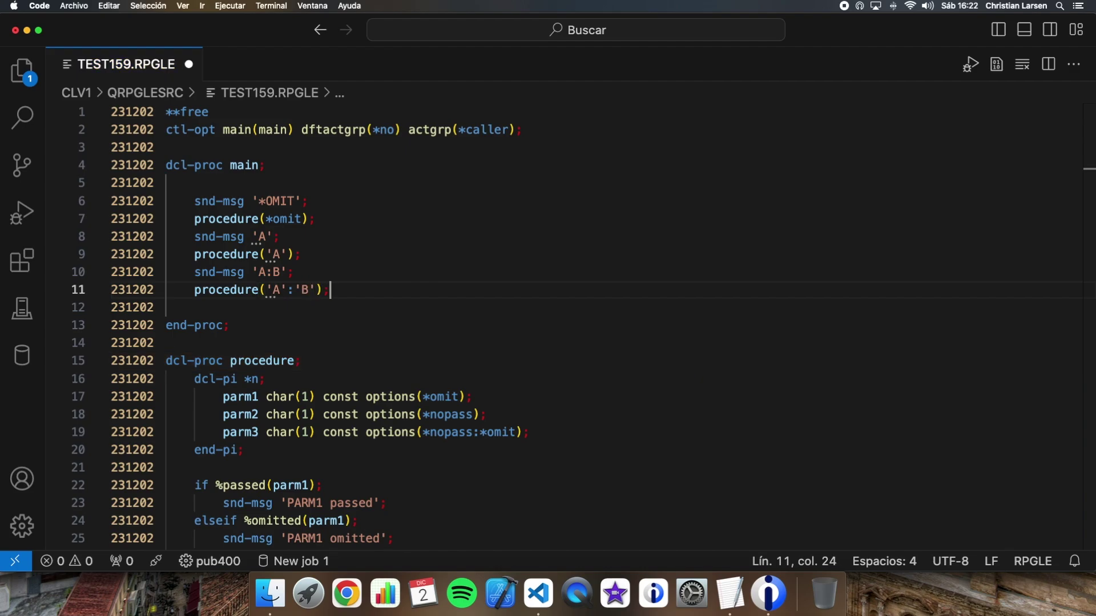
pyautogui.press('Return')
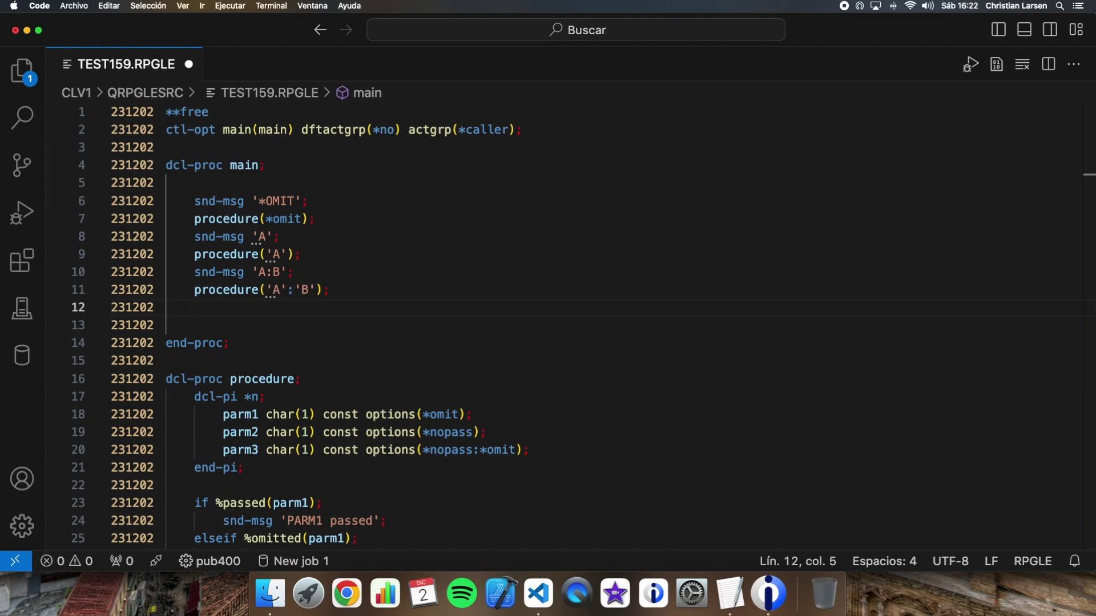
pyautogui.write("snd-msg '")
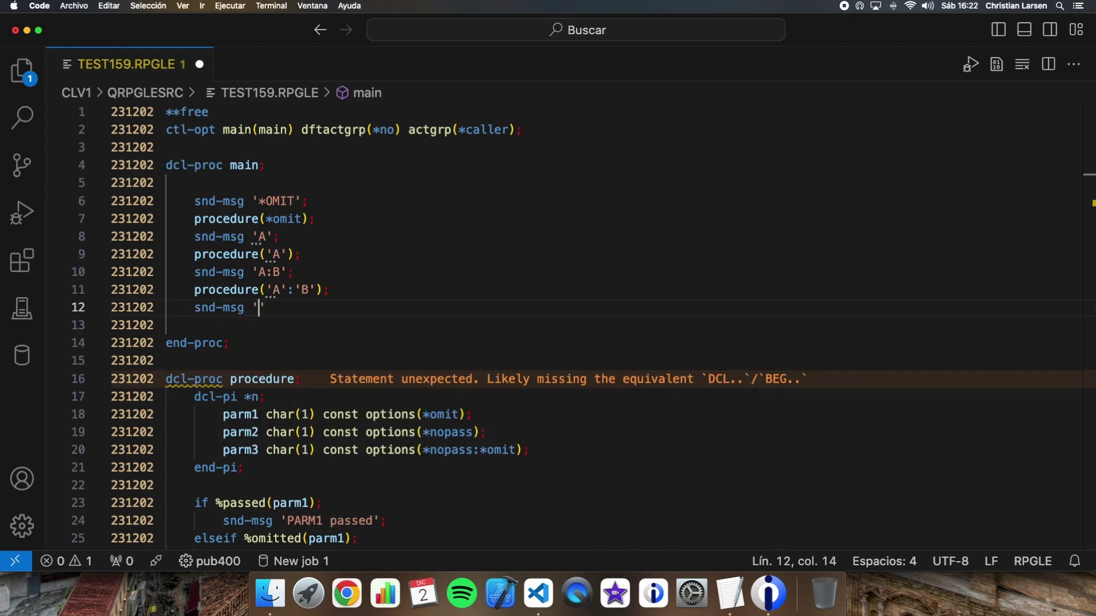
pyautogui.write('*')
pyautogui.write('OMIT:B:')
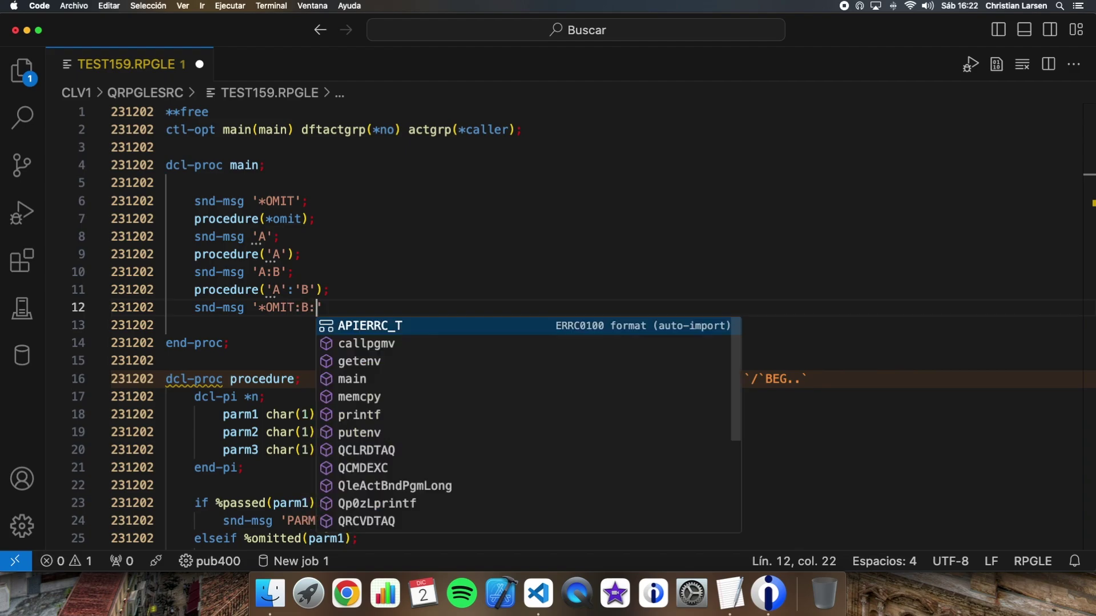
pyautogui.write('*OMIT')
# - Add a fourth labelled message and procedure call, then save the source
pyautogui.press('End')
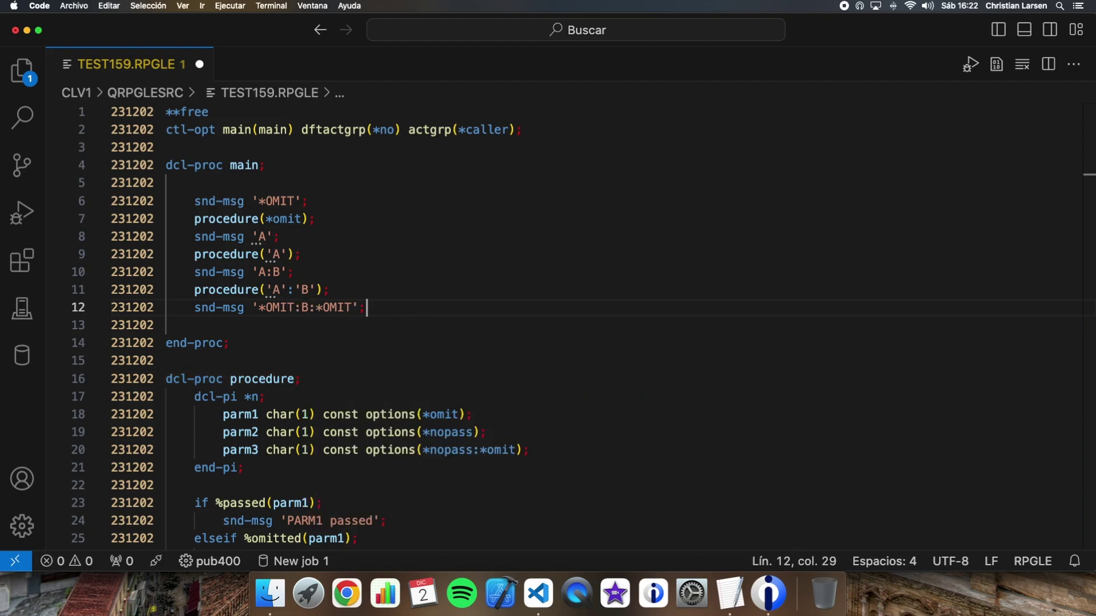
pyautogui.write(';')
pyautogui.press('Return')
pyautogui.write('procedure')
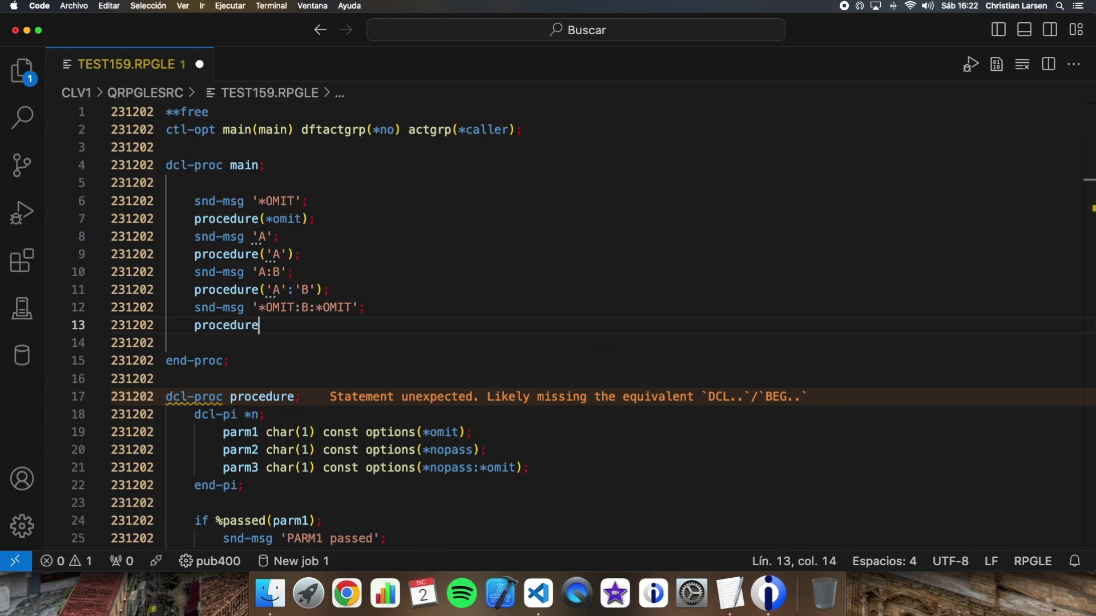
pyautogui.write("(''")
pyautogui.press('BackSpace')
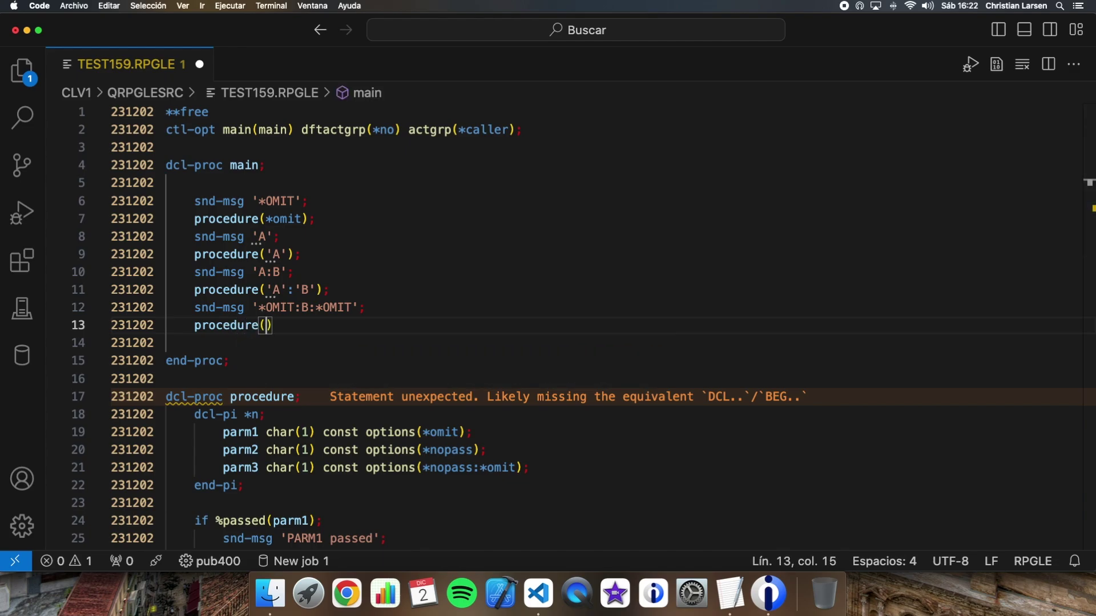
pyautogui.write("*omit:'B'")
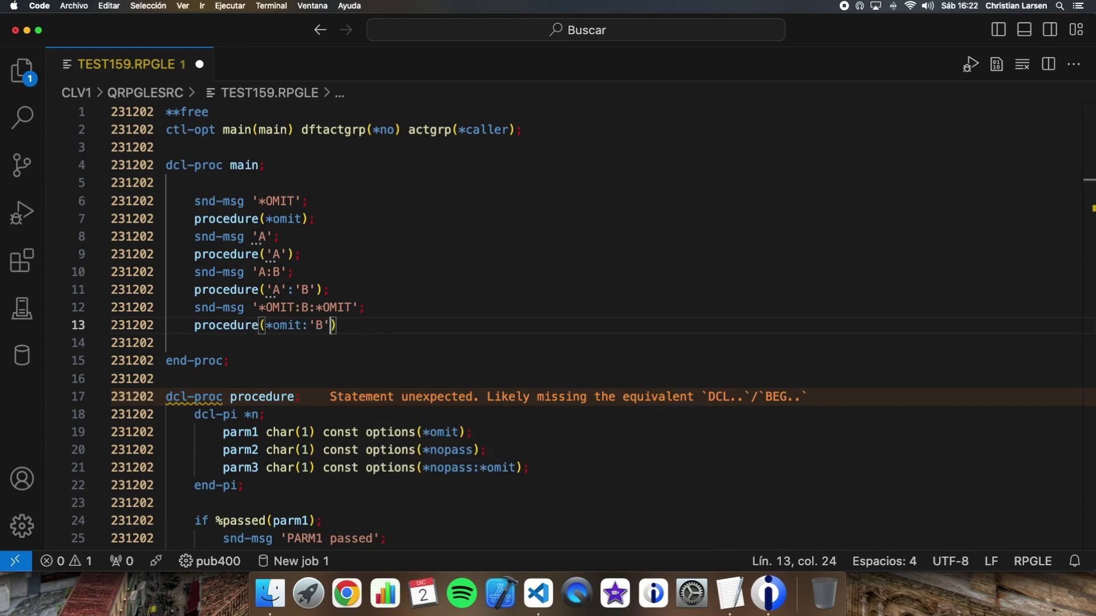
pyautogui.write(':')
pyautogui.press('BackSpace')
pyautogui.write(':')
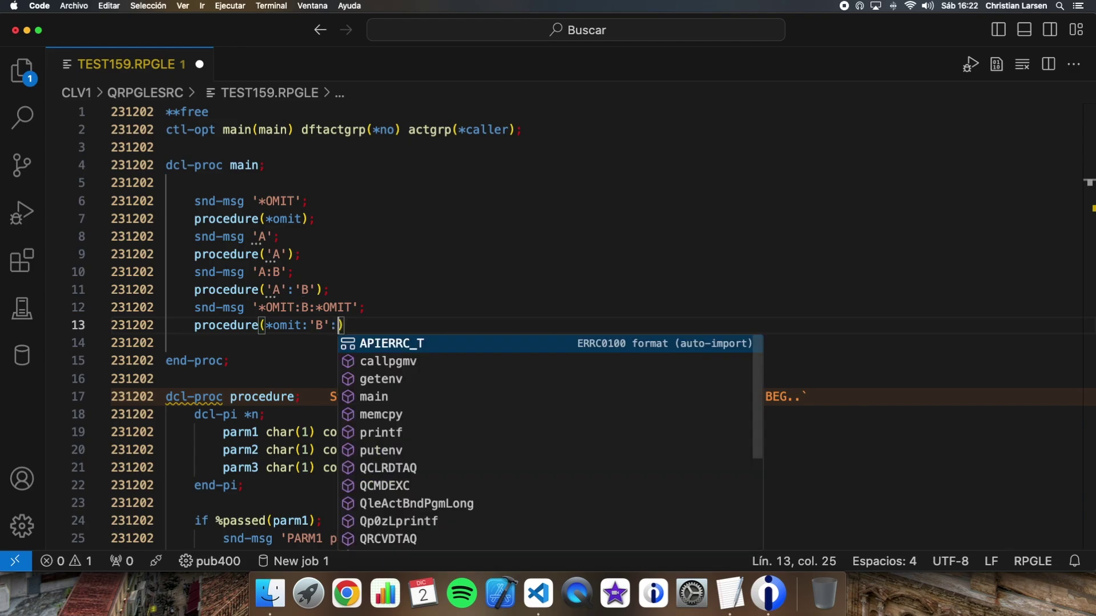
pyautogui.write('*omit')
pyautogui.press('End')
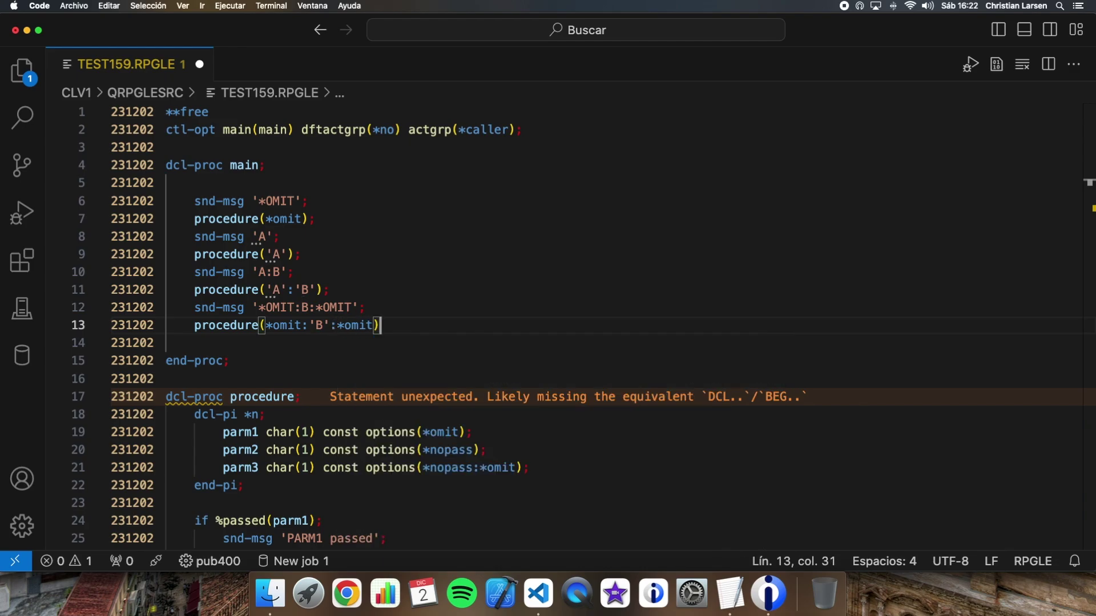
pyautogui.write(';')
pyautogui.press('Down')
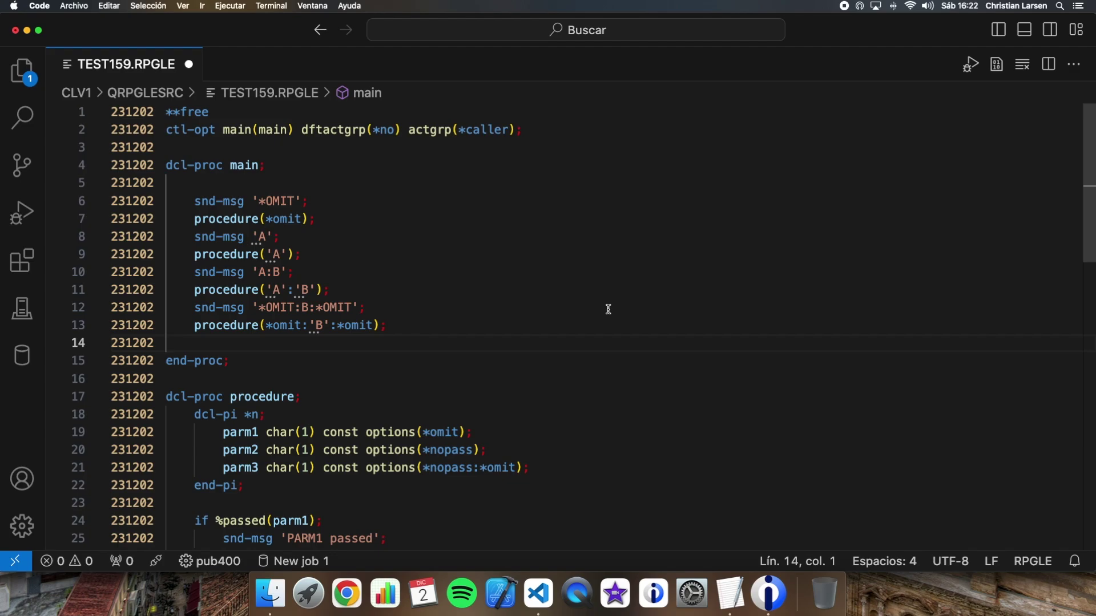
pyautogui.hotkey('ctrl', 'e')
# - Run CRTBNDRPG on TEST159, review the compile output, then close both output tabs
pyautogui.press('Return')
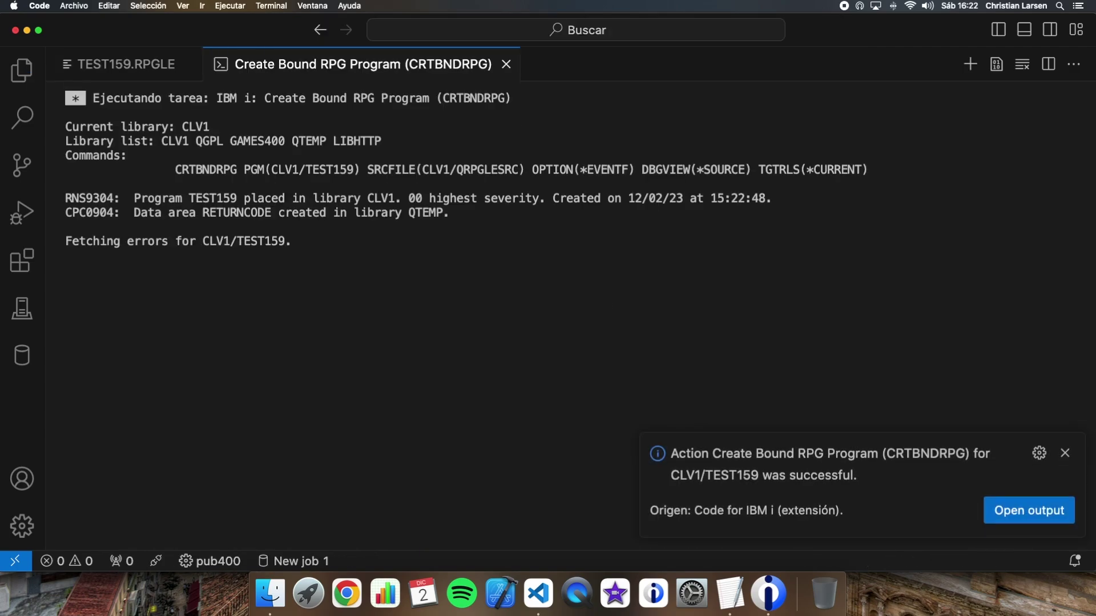
pyautogui.click(1004, 510)
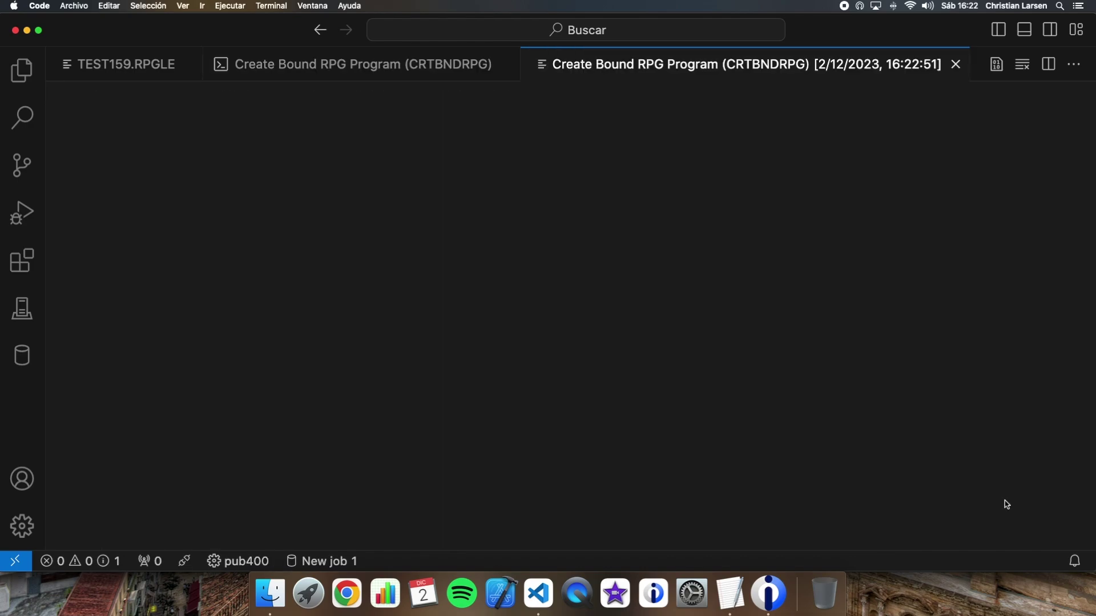
pyautogui.click(956, 65)
pyautogui.press('super+w')
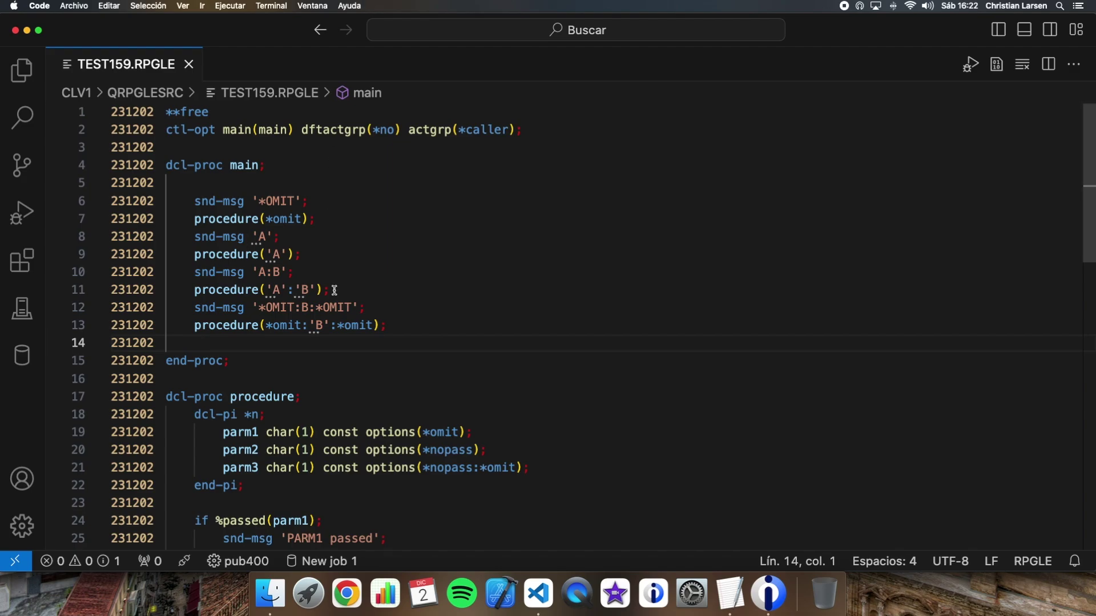
# - Run strdbg test159 updprod(*yes), set a breakpoint on line 4, then return to the menu
pyautogui.hotkey('ctrl', 'Right')
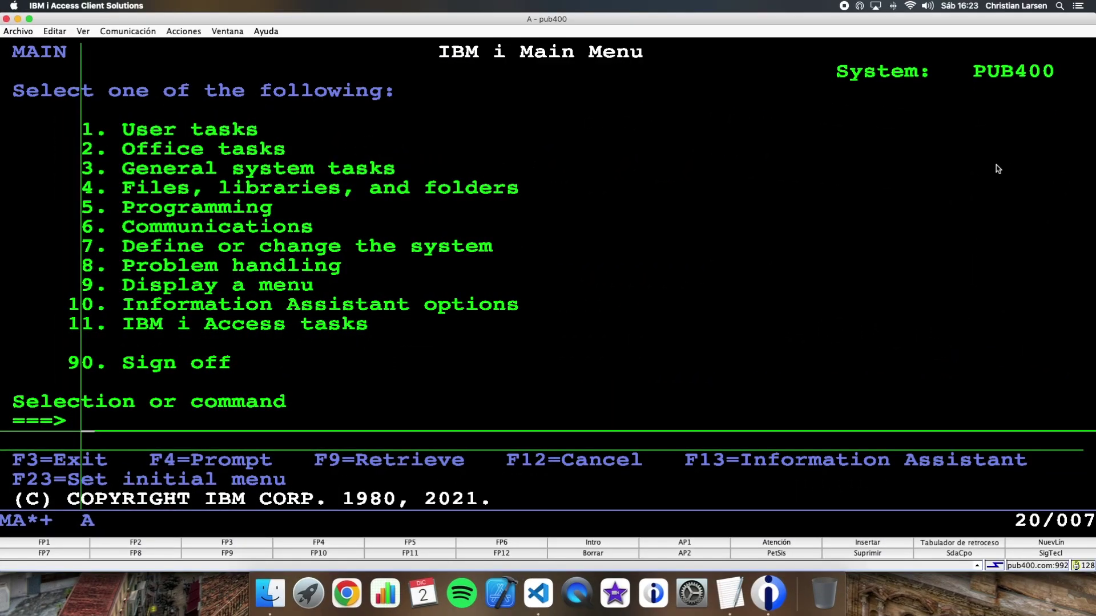
pyautogui.write('strdbg')
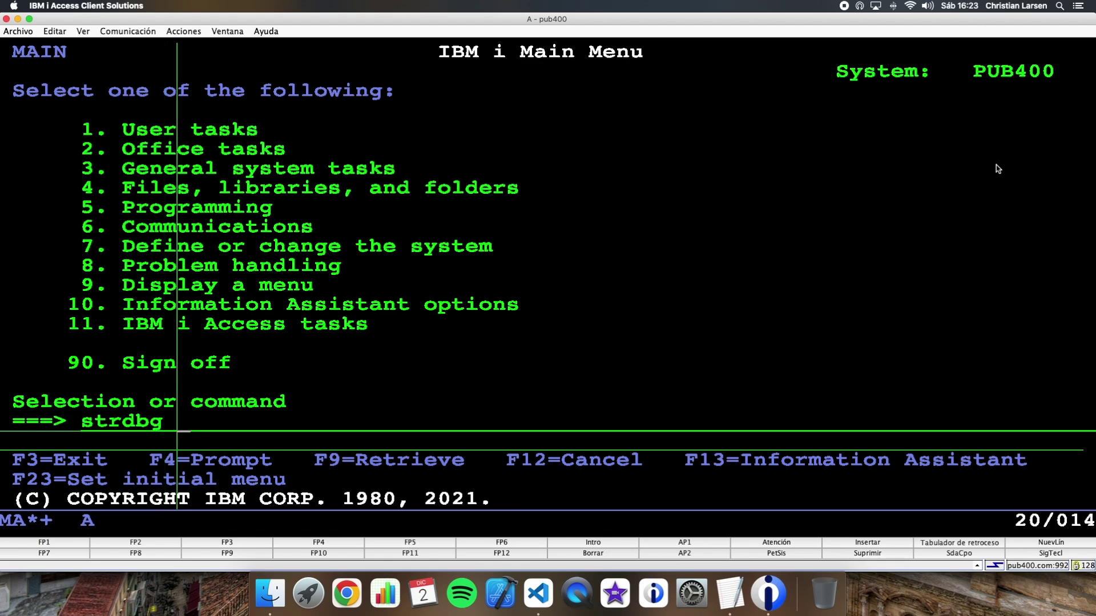
pyautogui.write(' test')
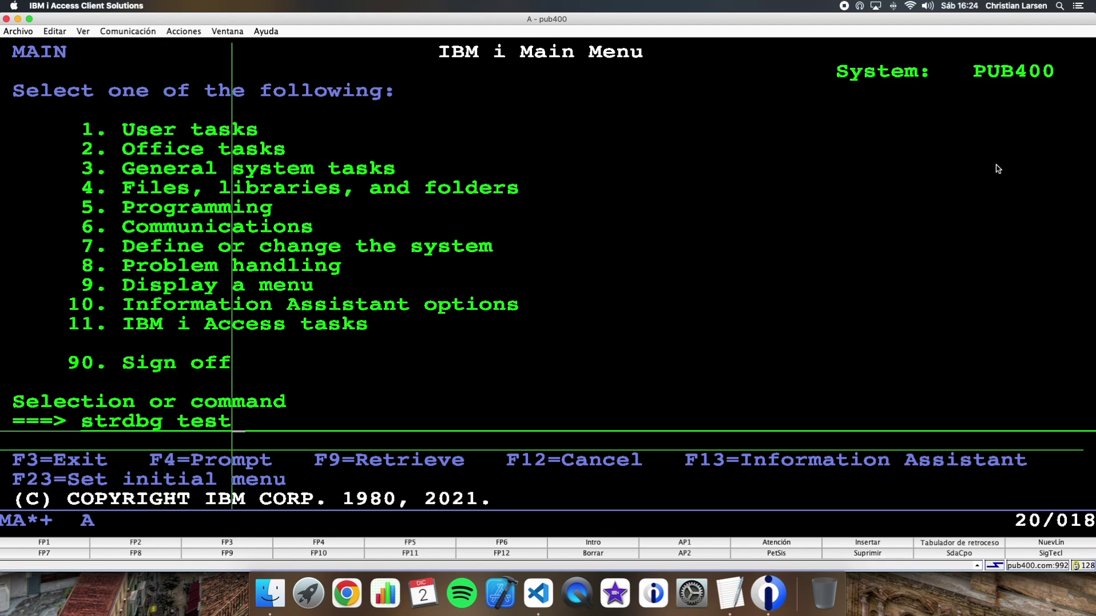
pyautogui.write('159 updprod(')
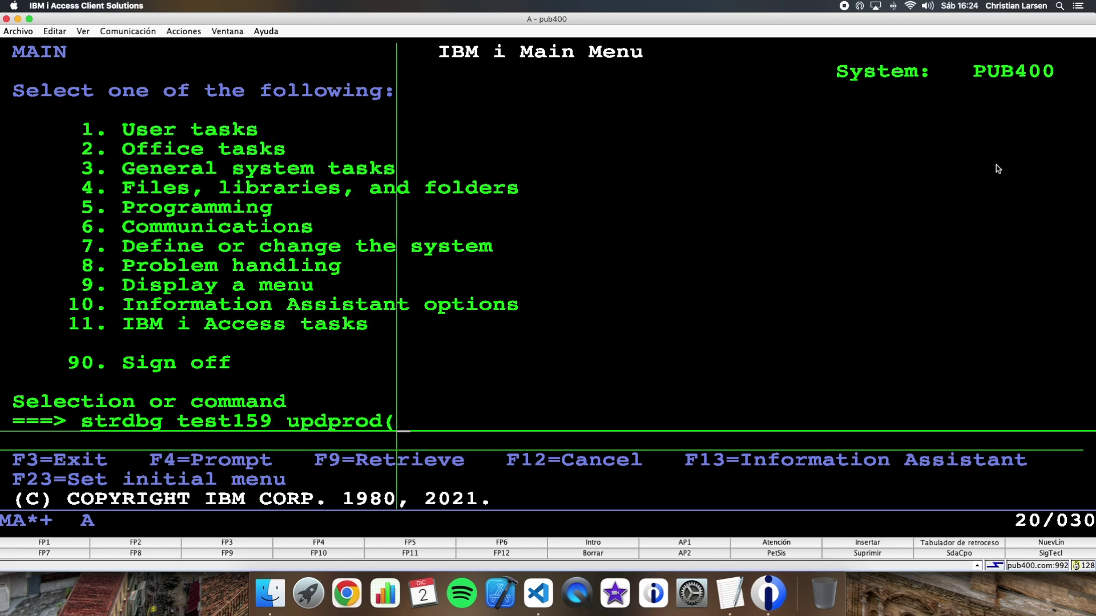
pyautogui.write('*yes)')
pyautogui.press('Return')
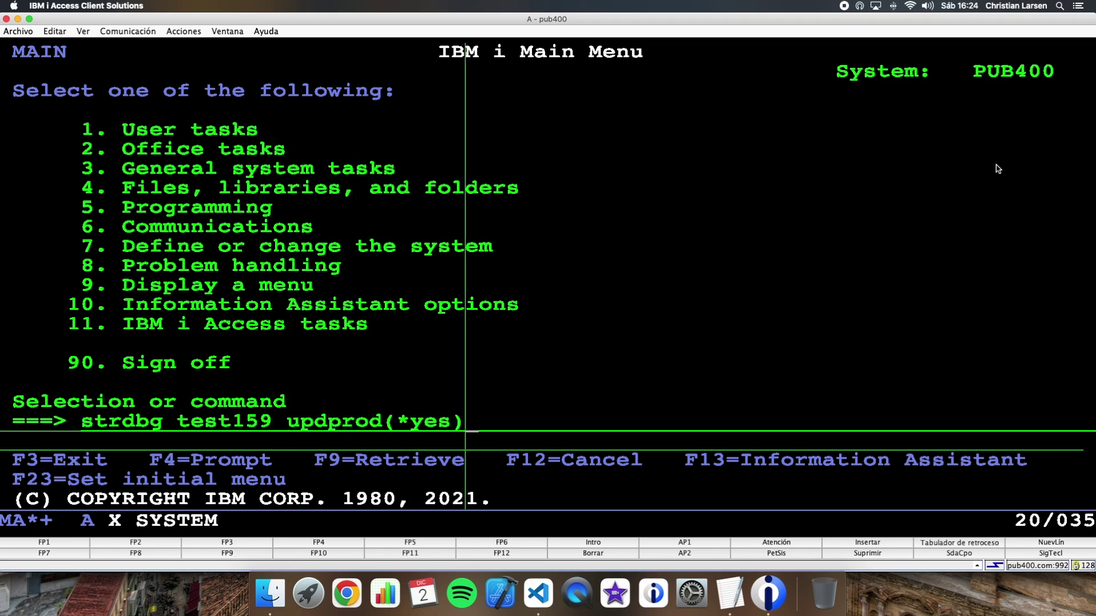
pyautogui.press('Up')
pyautogui.press('Up')
pyautogui.press('Up')
pyautogui.press('Up')
pyautogui.press('Up')
pyautogui.press('Up')
pyautogui.press('Up')
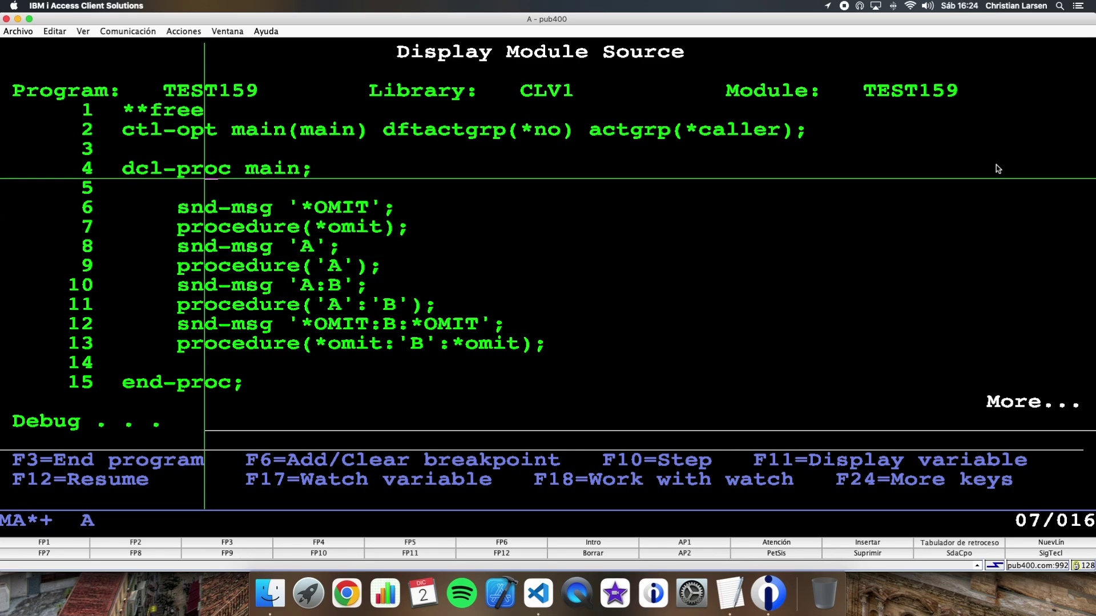
pyautogui.press('F6')
pyautogui.press('F12')
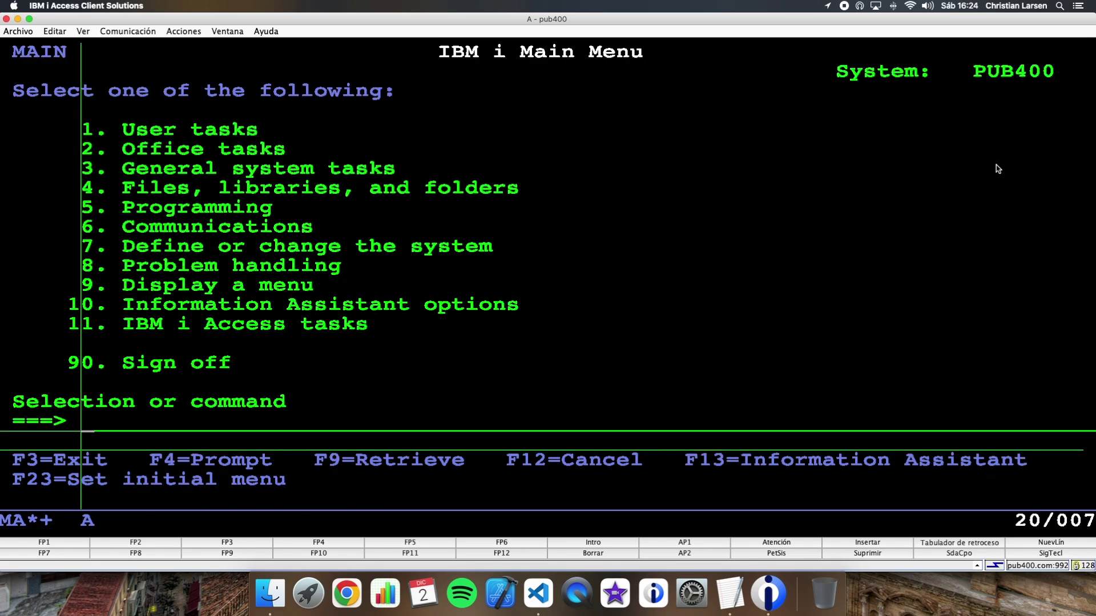
pyautogui.write('call test1')
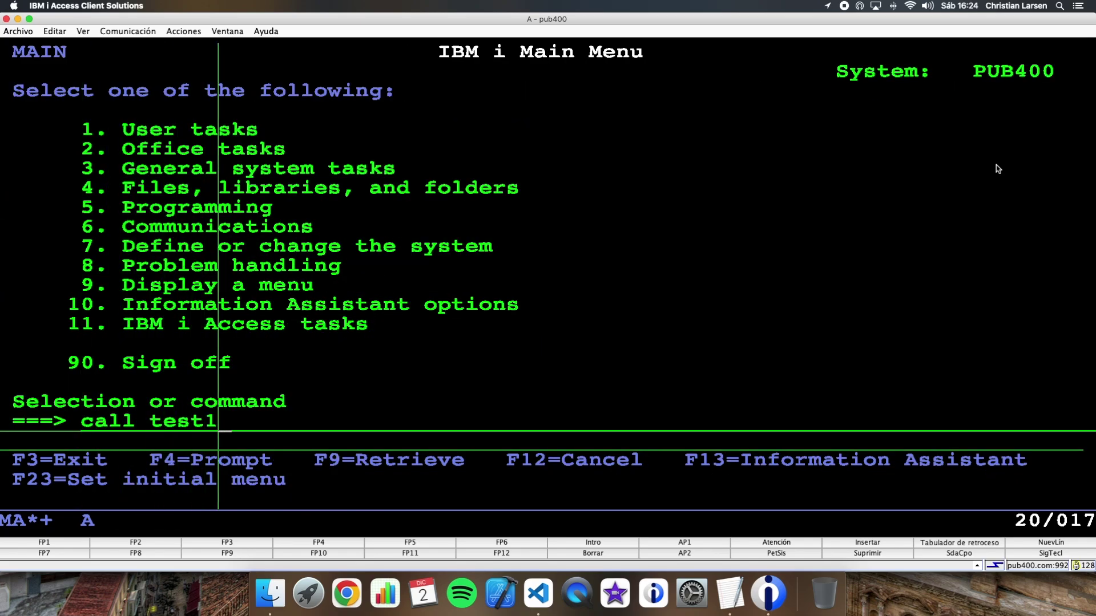
pyautogui.write('59')
# - Call TEST159 to hit the breakpoint, then step through lines 6 and 7 into the procedure
pyautogui.press('Return')
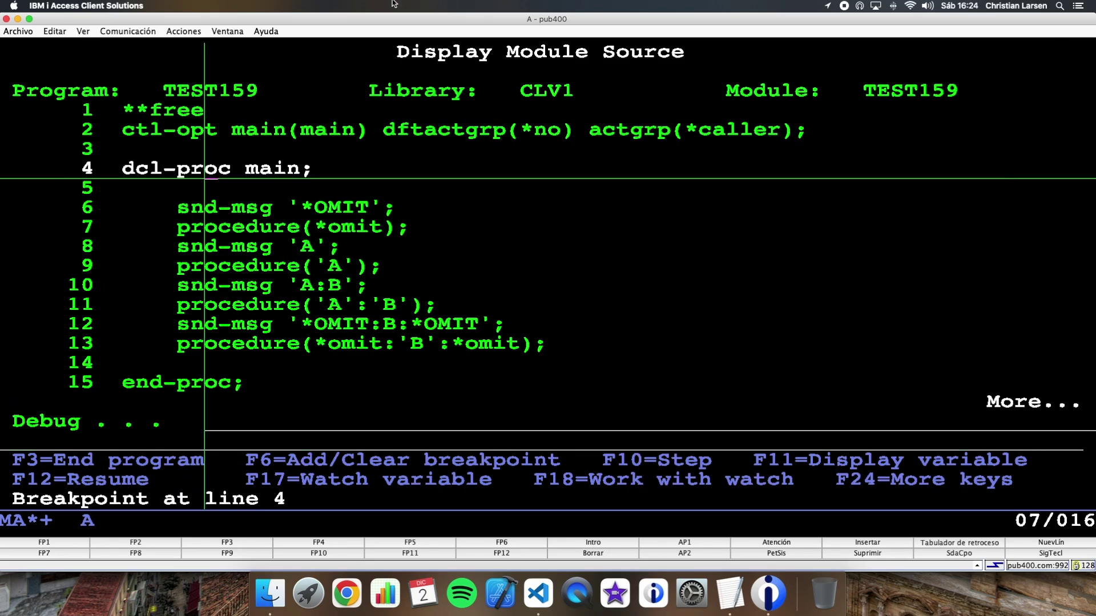
pyautogui.press('F10')
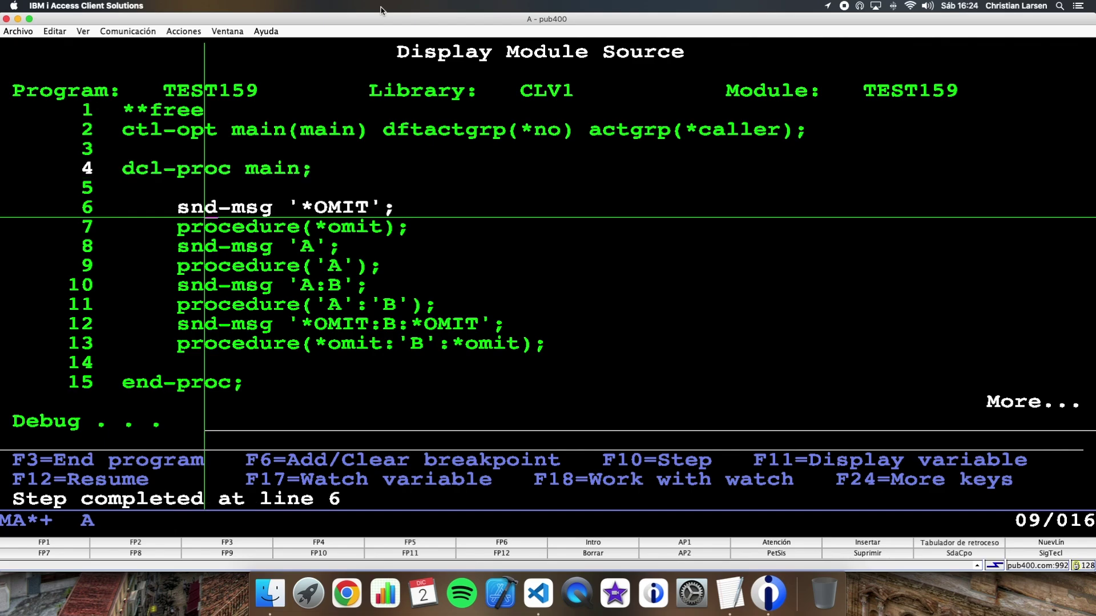
pyautogui.press('F10')
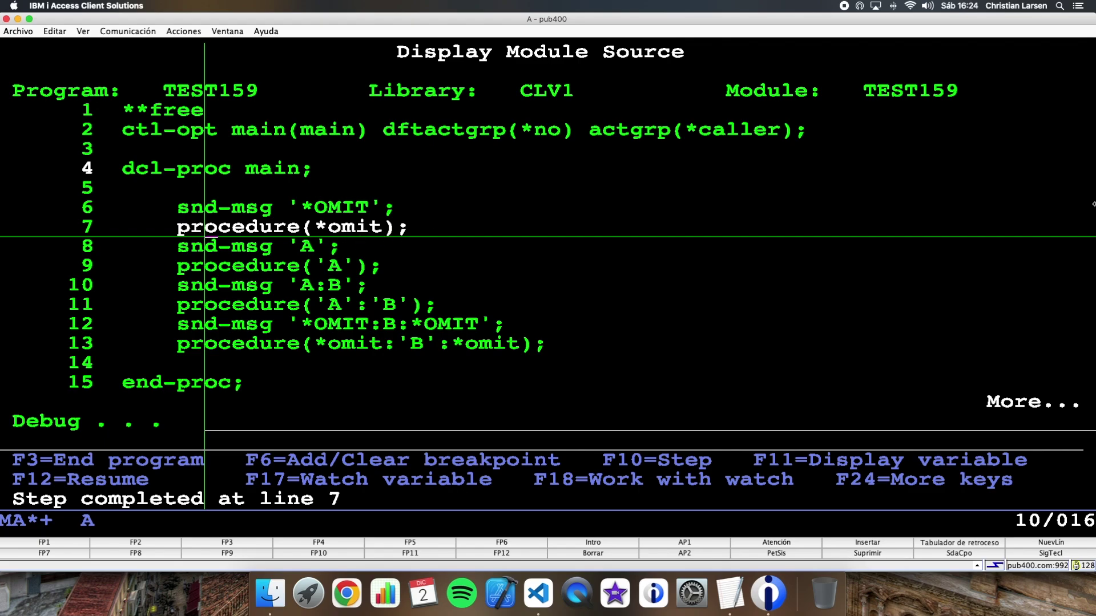
pyautogui.press('F10')
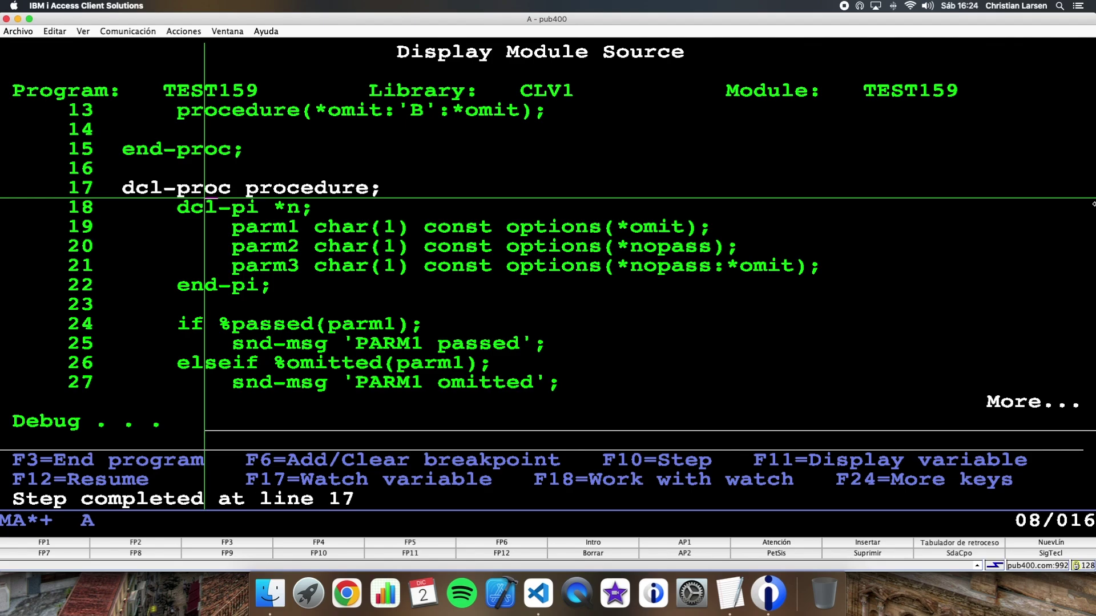
# - Step through the PARM1 checks, taking the PARM1 omitted branch, up to the PARM2 passed check
pyautogui.press('F10')
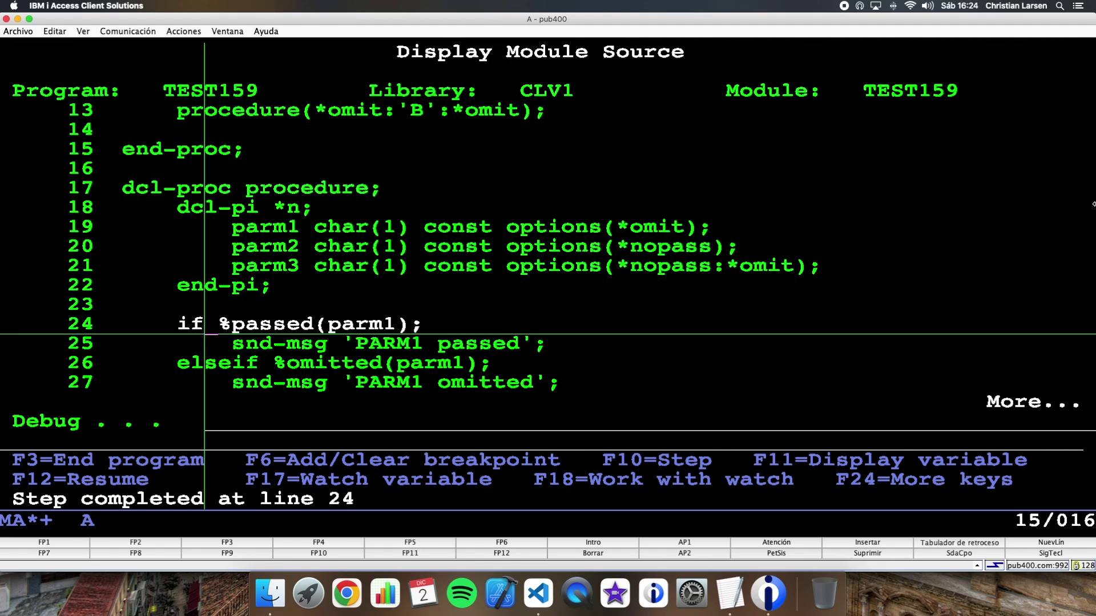
pyautogui.press('F10')
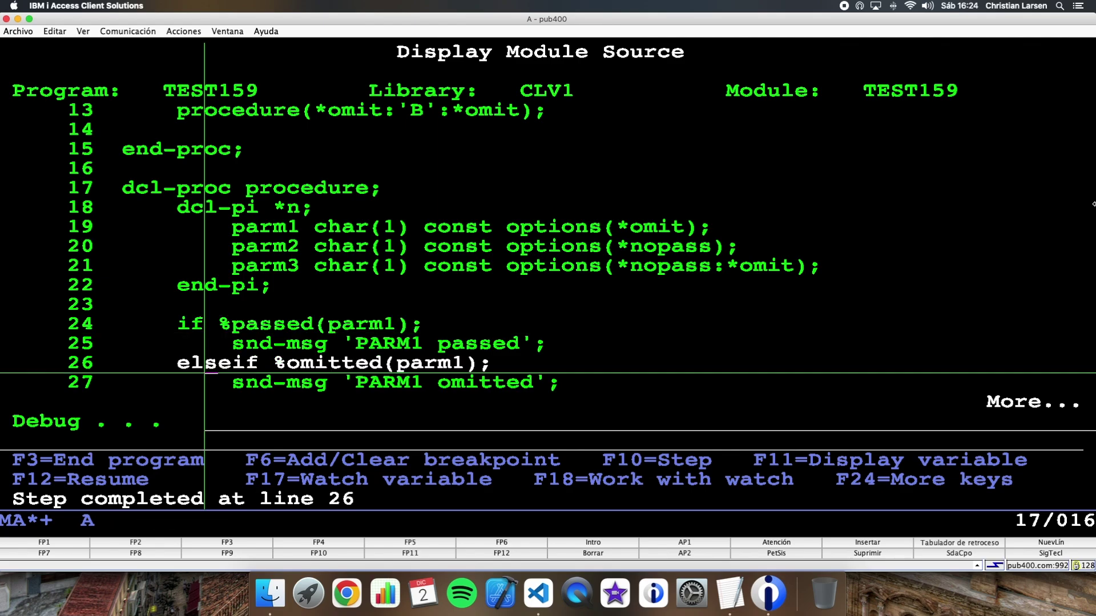
pyautogui.press('F10')
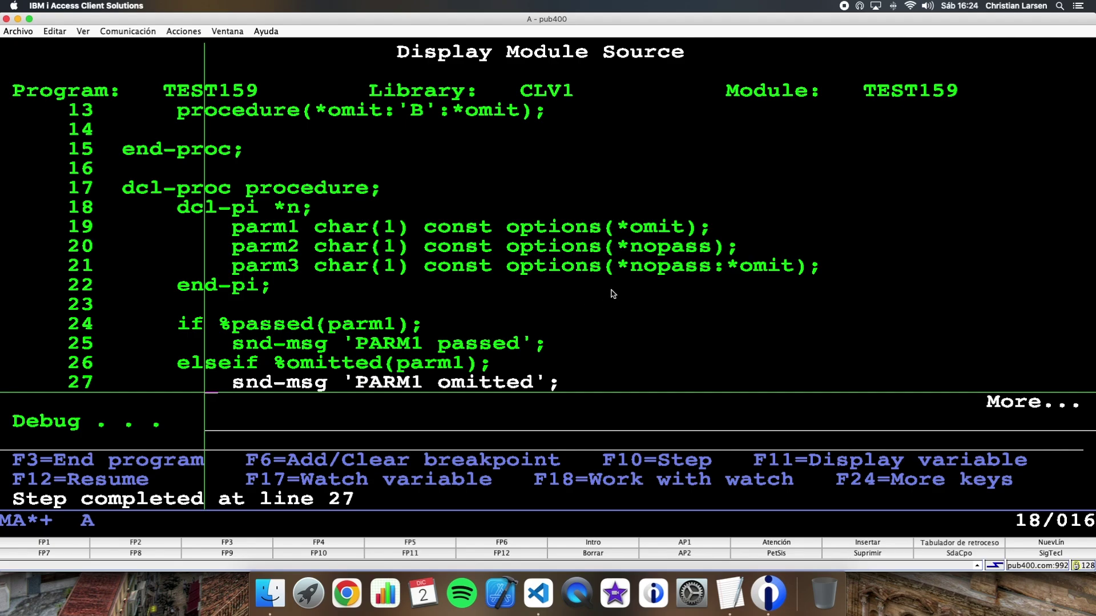
pyautogui.press('F10')
pyautogui.press('F10')
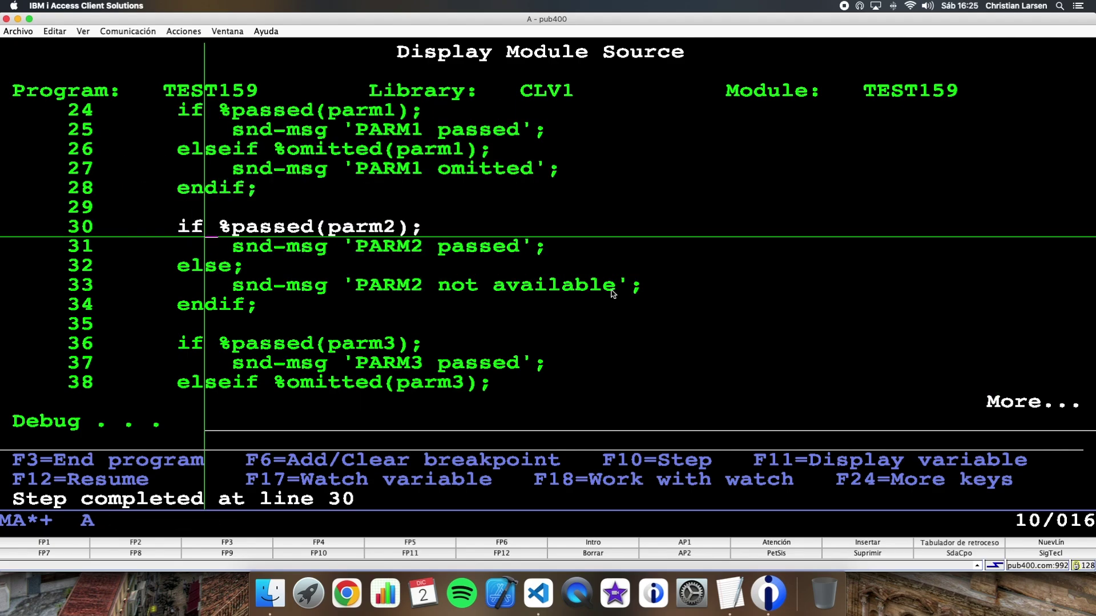
# - Step through the PARM2 not available branch and the PARM3 checks to 'PARM3 not available'
pyautogui.press('F10')
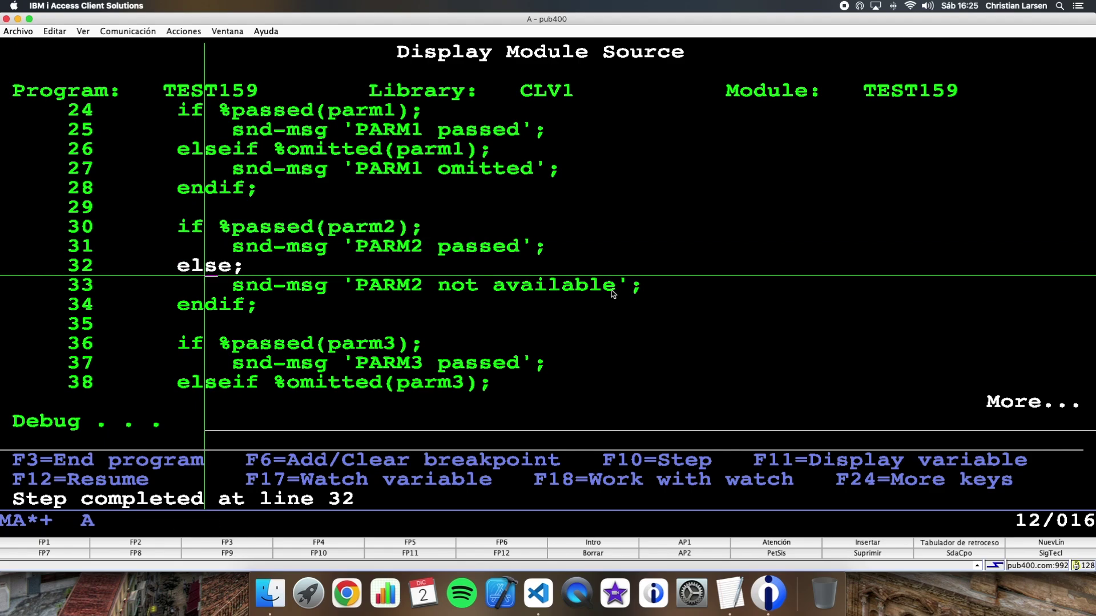
pyautogui.press('F10')
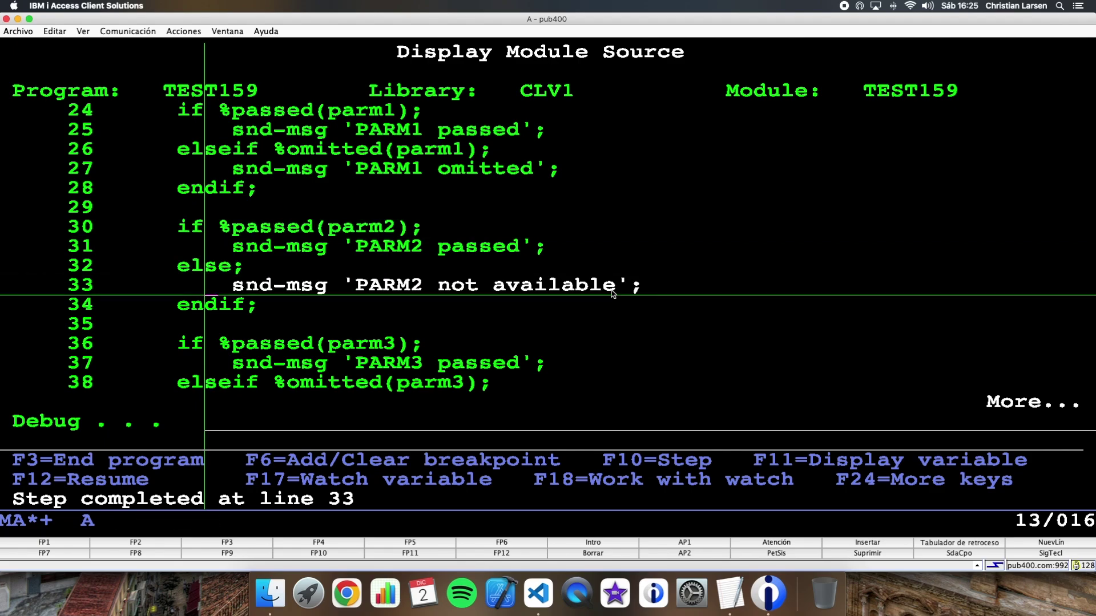
pyautogui.press('F10')
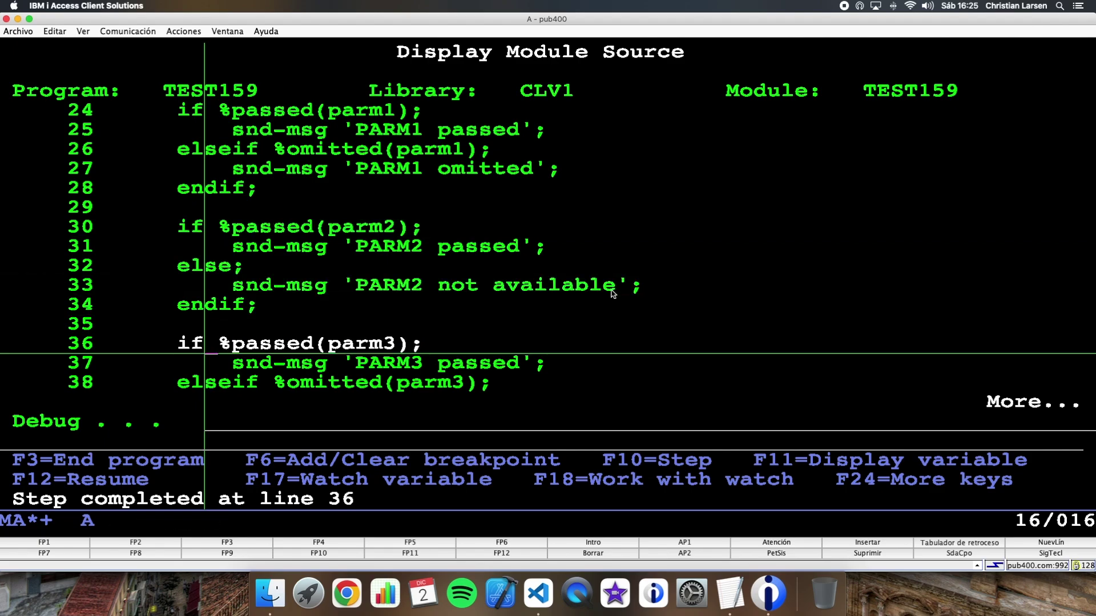
pyautogui.press('F10')
pyautogui.press('F10')
pyautogui.press('F10')
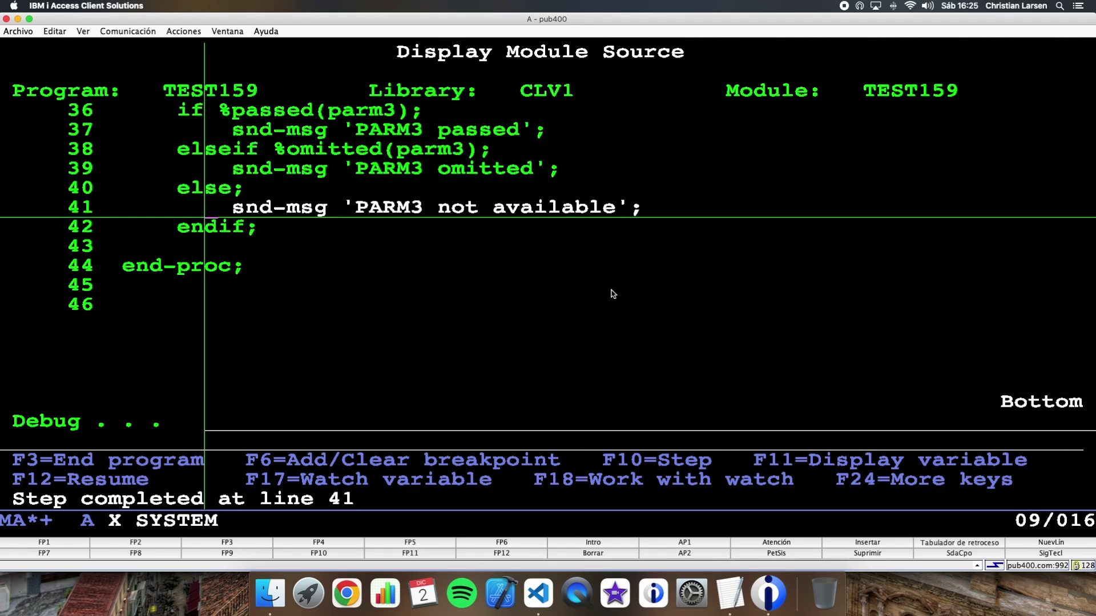
pyautogui.press('F10')
pyautogui.press('F10')
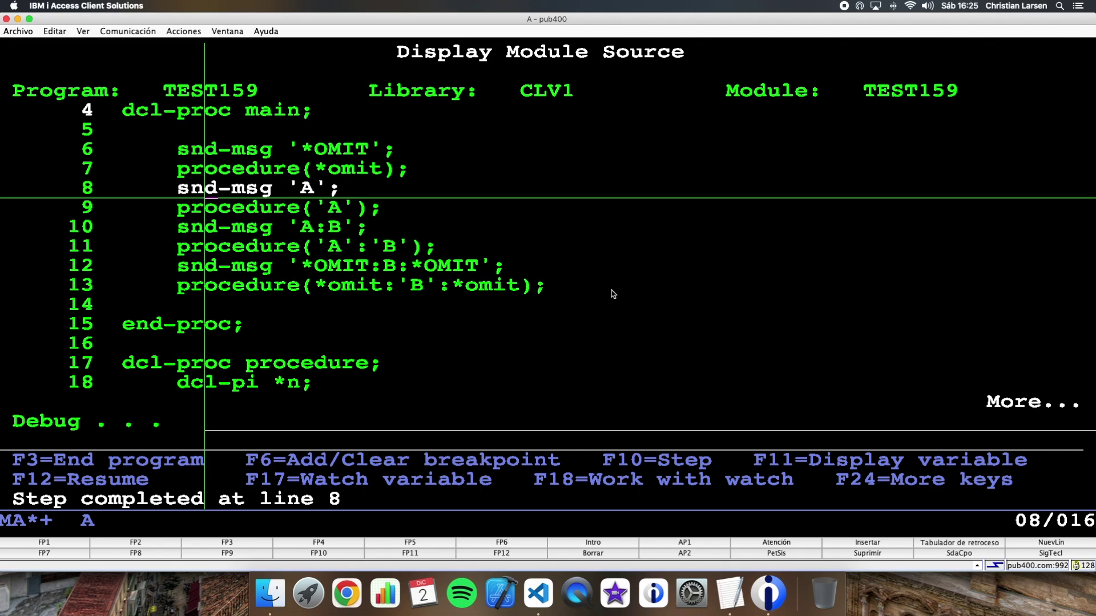
# - Step into procedure('A'), through its PARM1 passed branch and PARM2 checks, to the PARM3 check
pyautogui.press('F10')
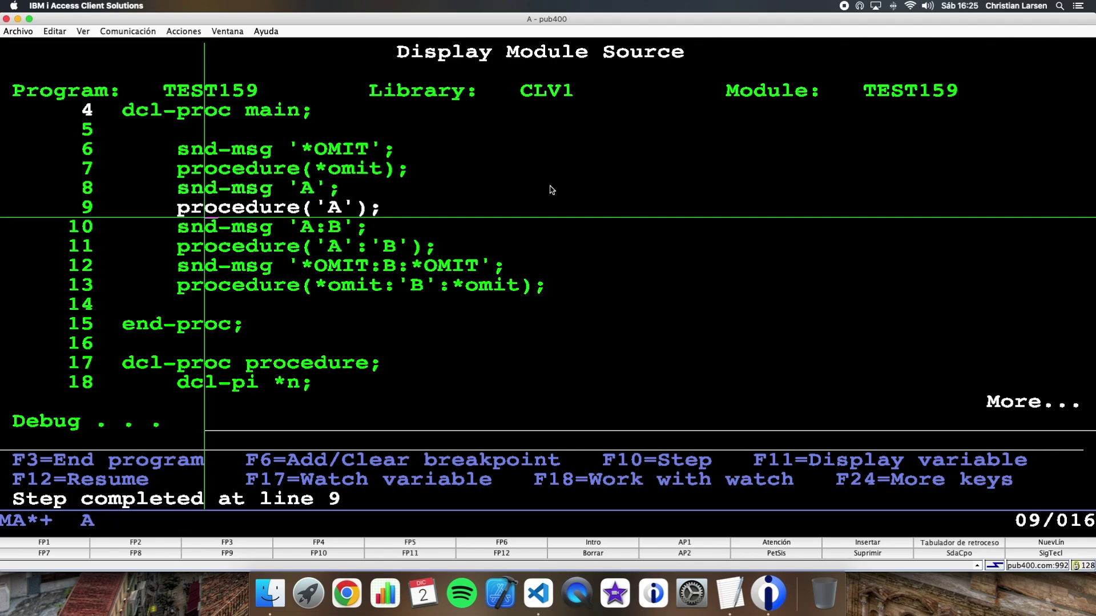
pyautogui.press('F10')
pyautogui.press('F10')
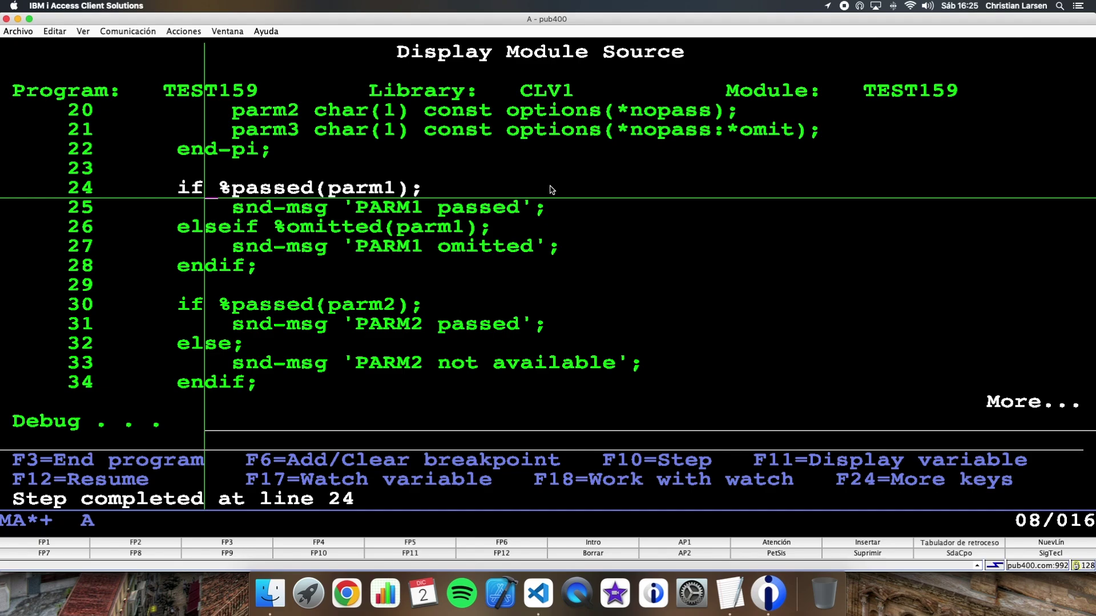
pyautogui.press('F10')
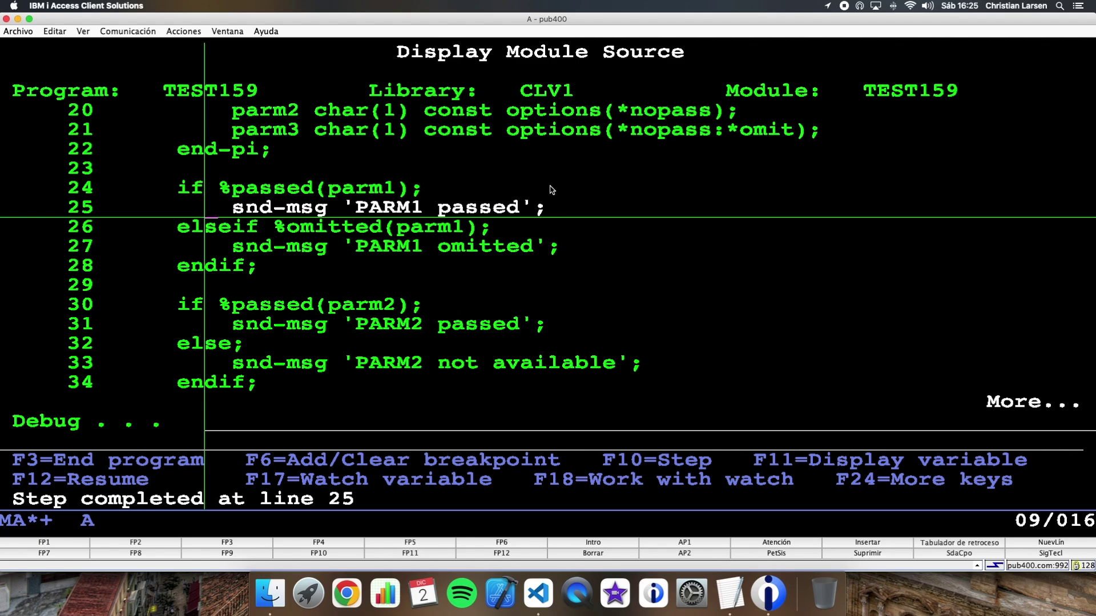
pyautogui.press('F10')
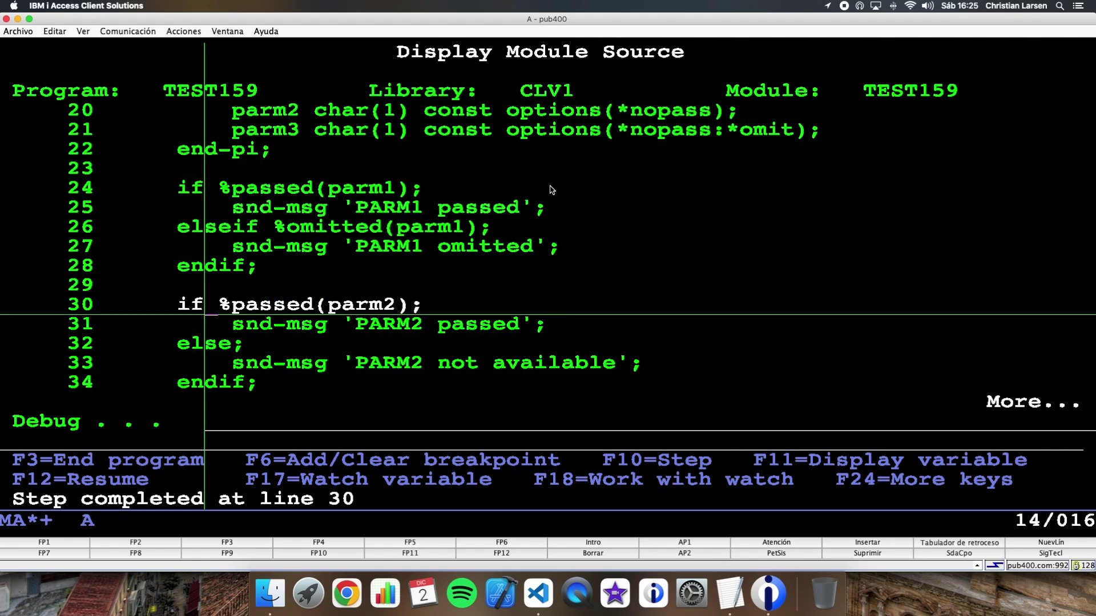
pyautogui.press('F10')
pyautogui.press('F10')
pyautogui.press('F10')
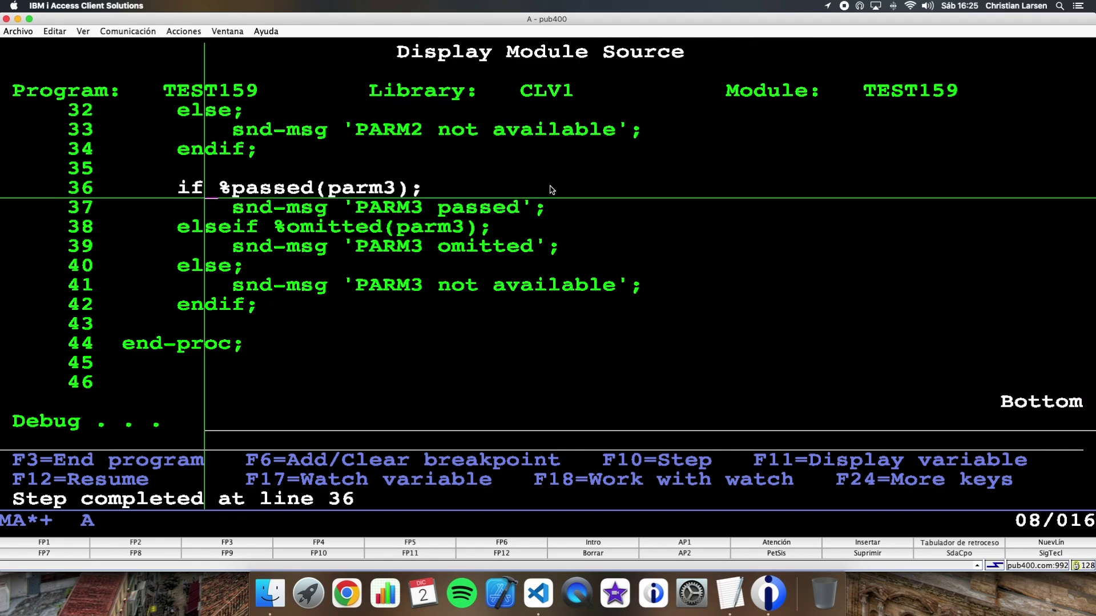
pyautogui.press('F10')
pyautogui.press('F10')
pyautogui.press('F10')
pyautogui.press('F10')
pyautogui.press('F10')
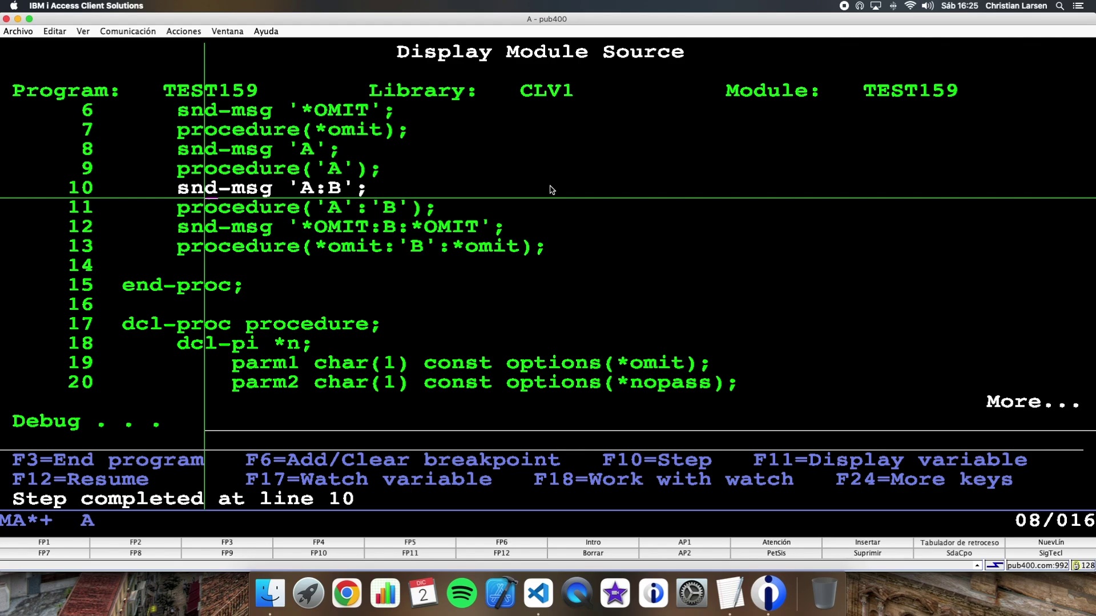
# - Step procedure('A':'B') through PARM2 passed and the PARM3 else branch back to main line 12
pyautogui.press('F10')
pyautogui.press('F10')
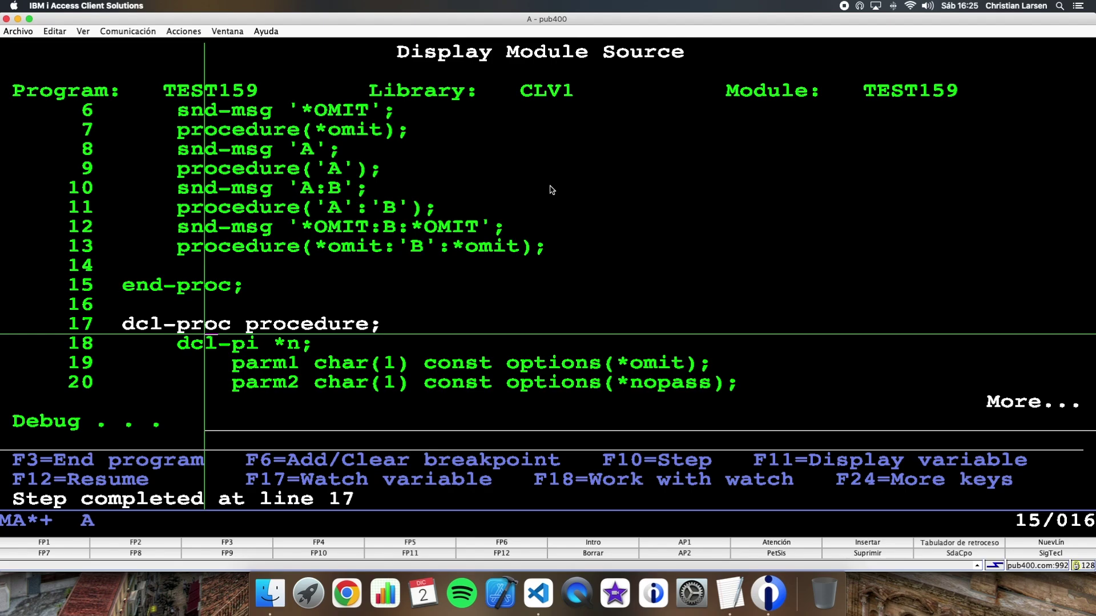
pyautogui.press('F10')
pyautogui.press('F10')
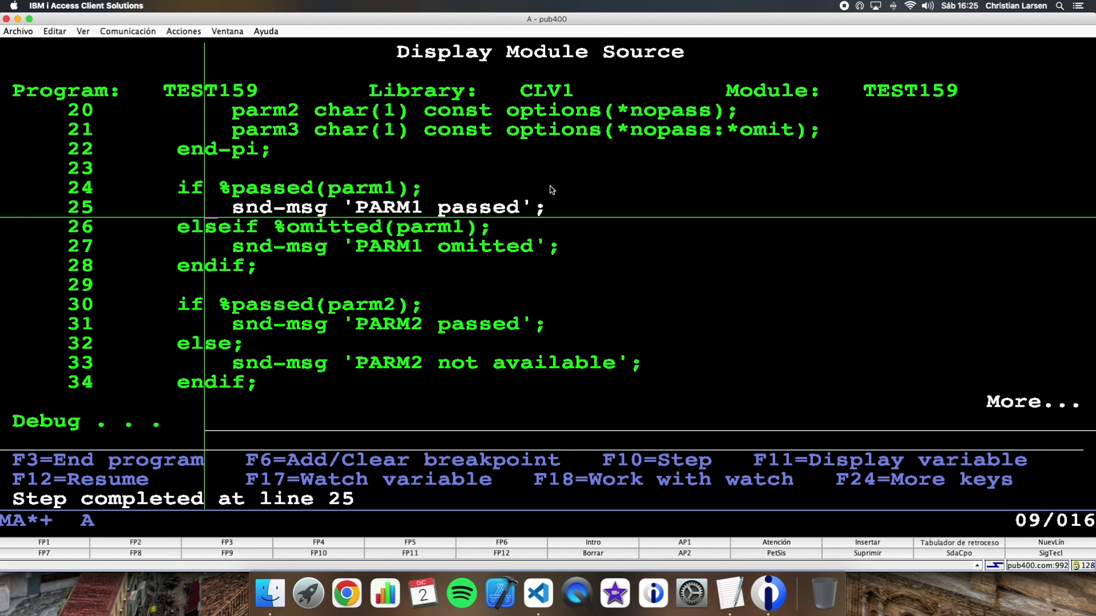
pyautogui.press('F10')
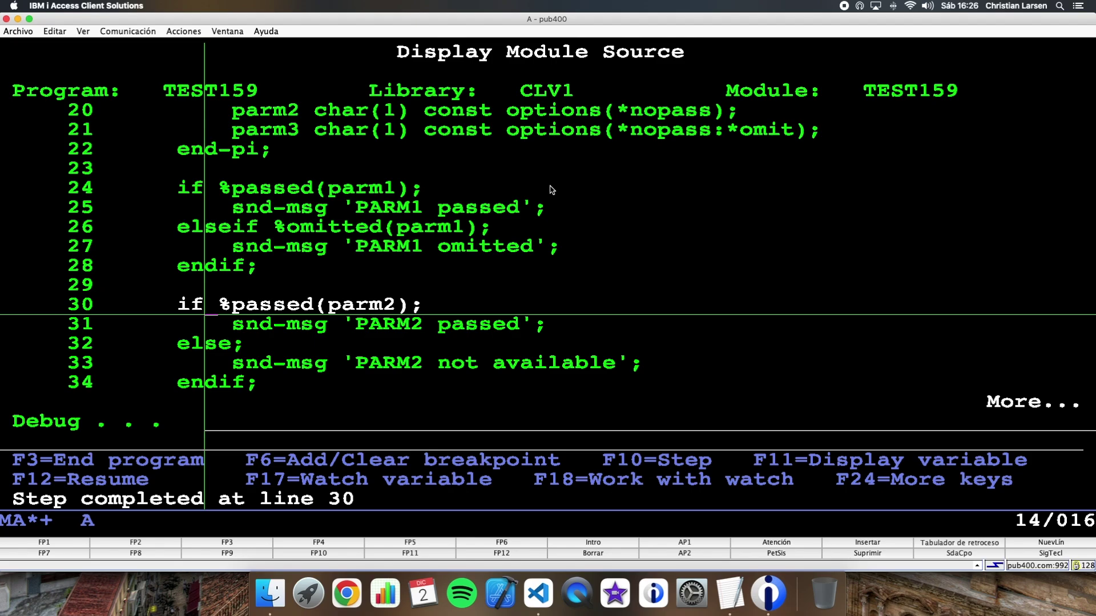
pyautogui.press('F10')
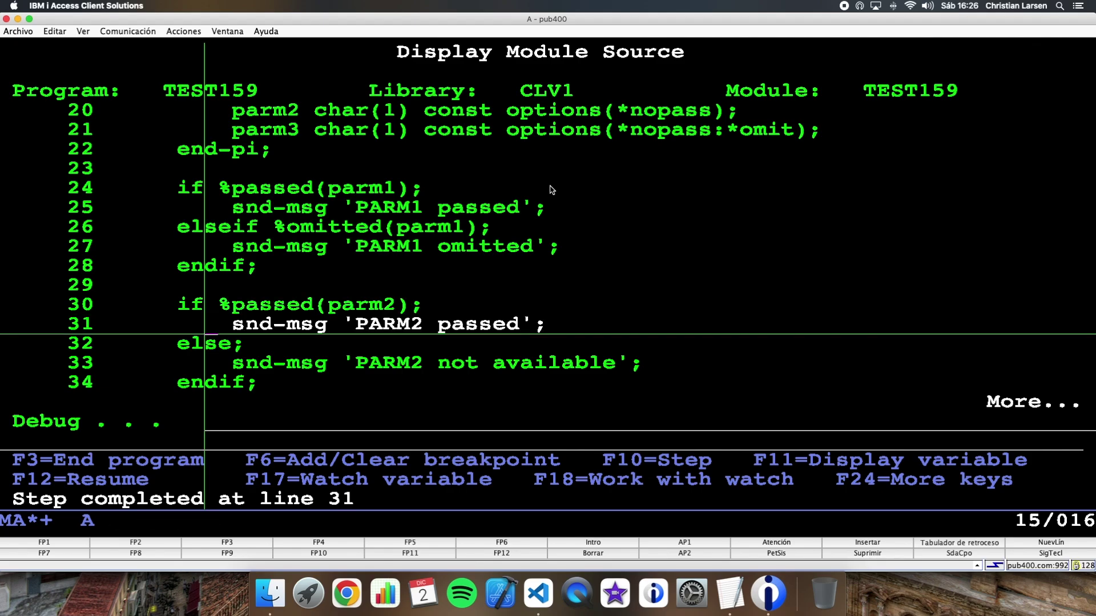
pyautogui.press('F10')
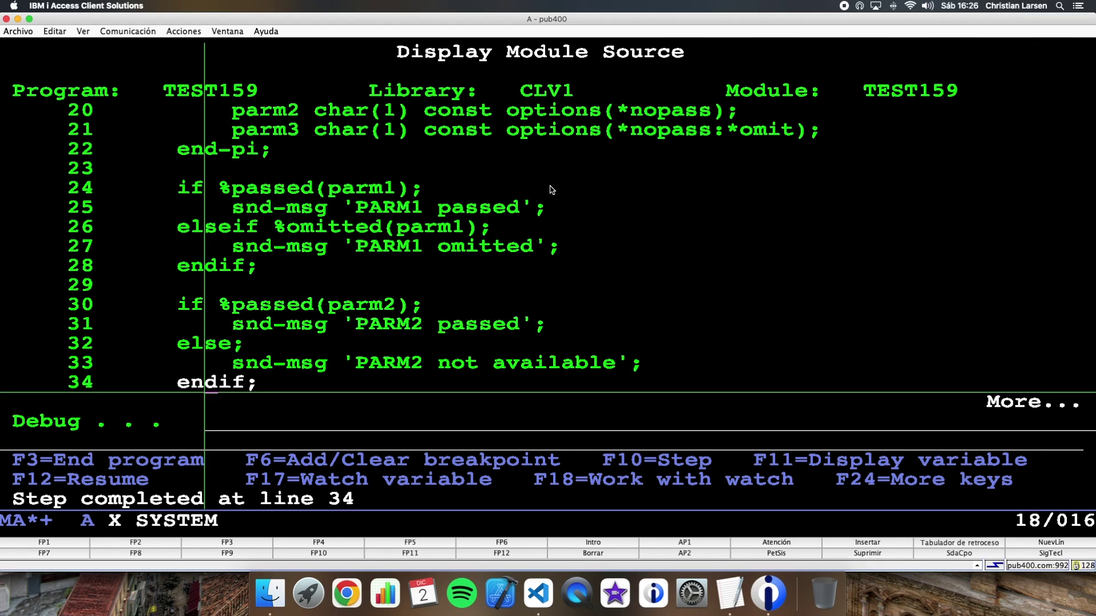
pyautogui.press('F10')
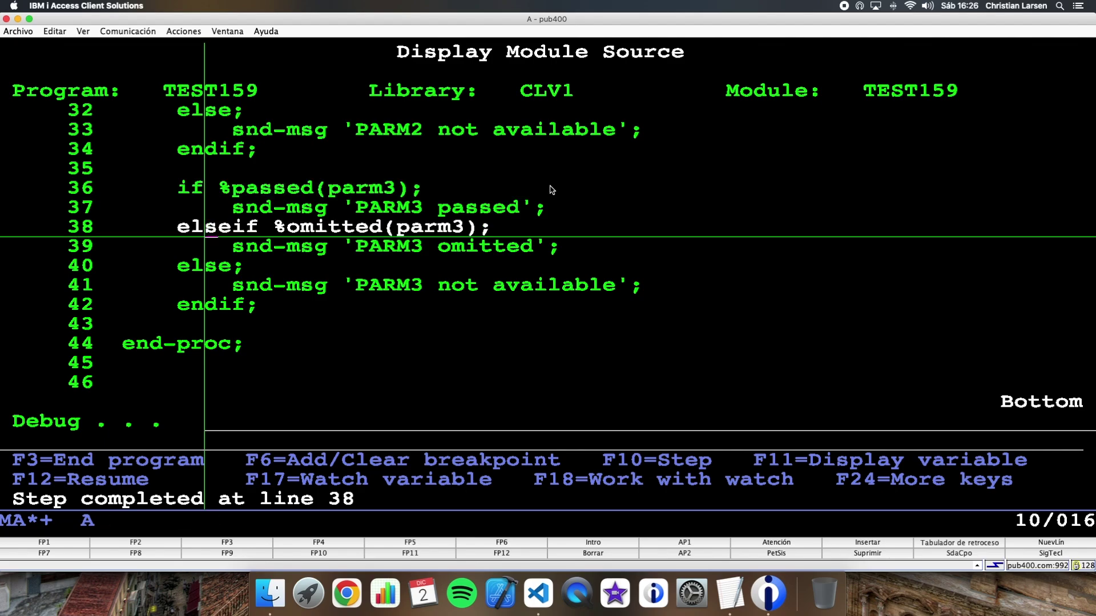
pyautogui.press('F10')
pyautogui.press('F10')
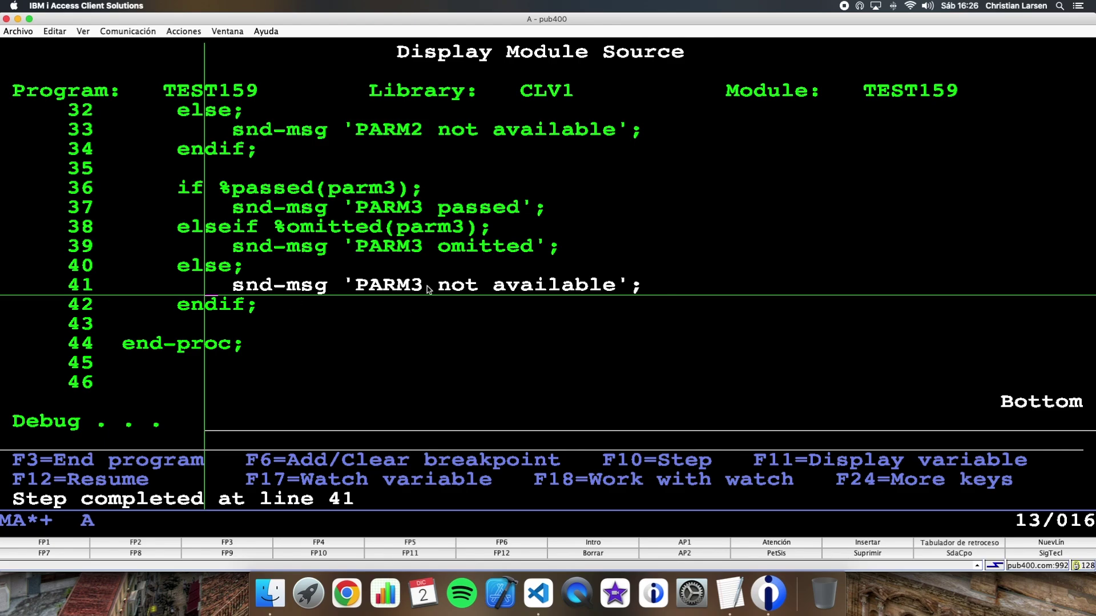
pyautogui.press('F10')
pyautogui.press('F10')
pyautogui.press('F10')
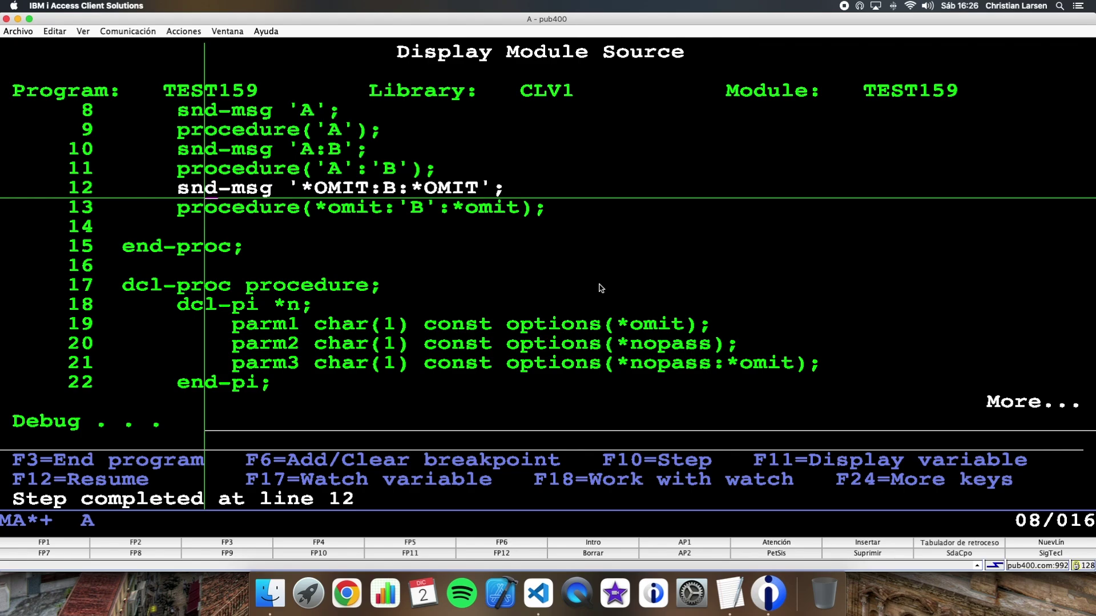
# - Step procedure(*omit:'B':*omit) through the PARM1 omitted branch and PARM2 check into PARM3 omitted
pyautogui.press('F10')
pyautogui.press('F10')
pyautogui.press('F10')
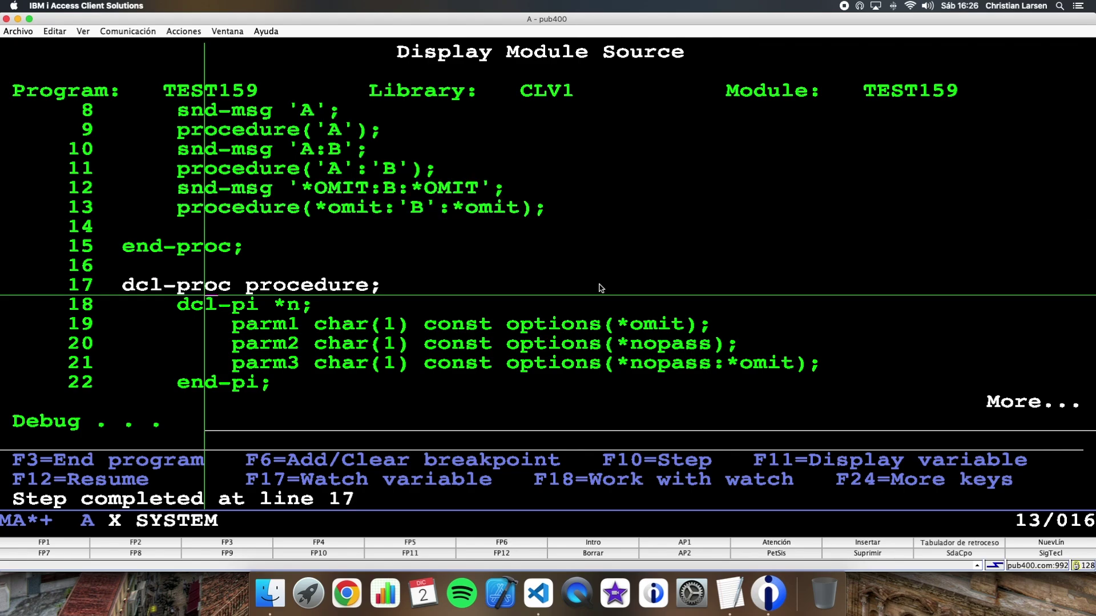
pyautogui.press('F10')
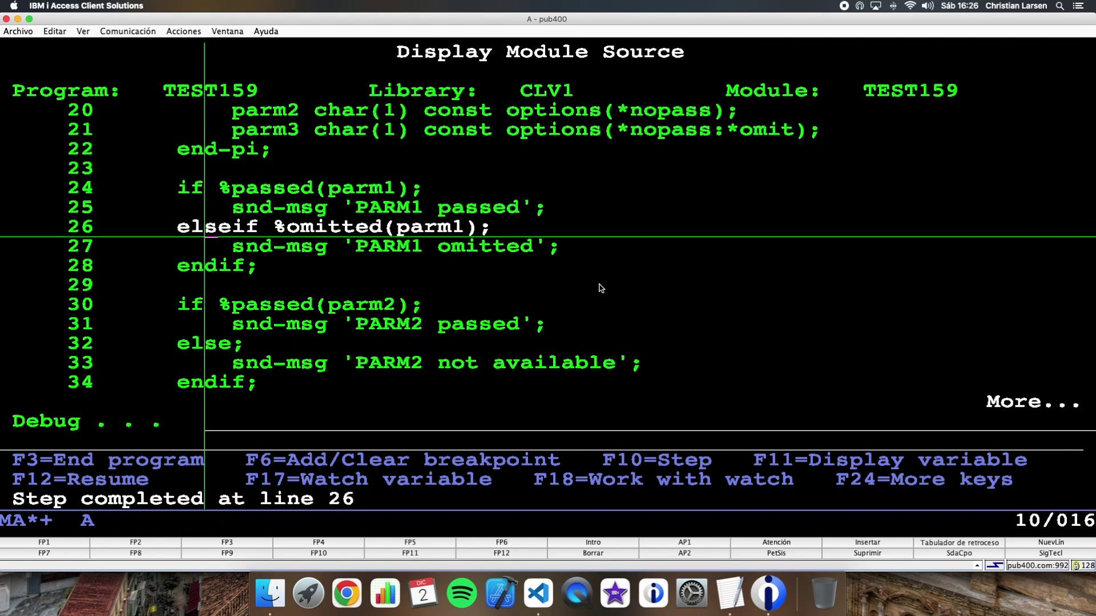
pyautogui.press('F10')
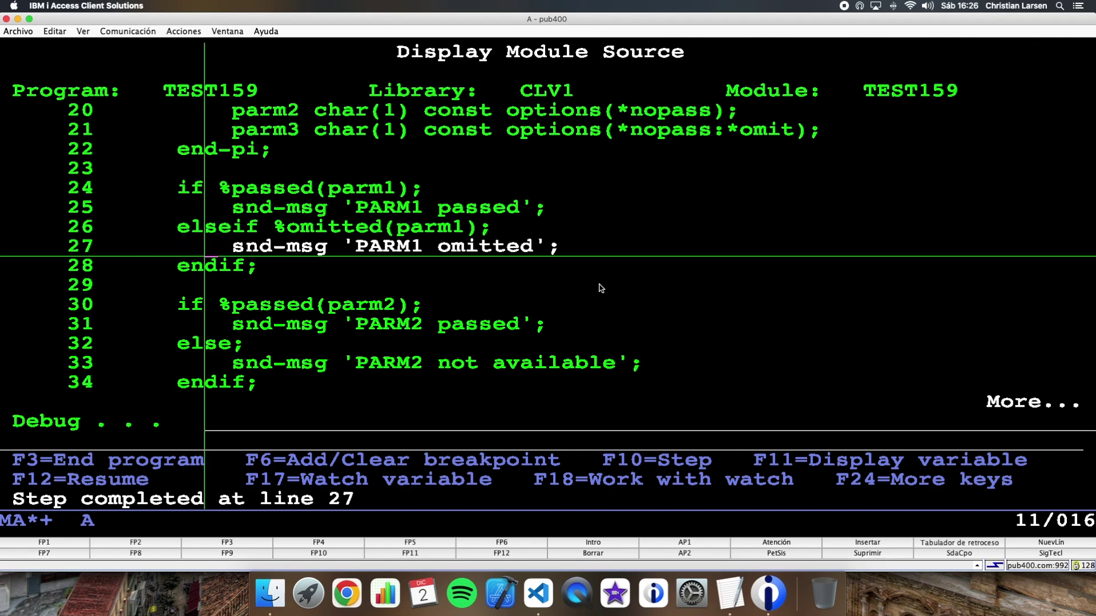
pyautogui.press('F10')
pyautogui.press('F10')
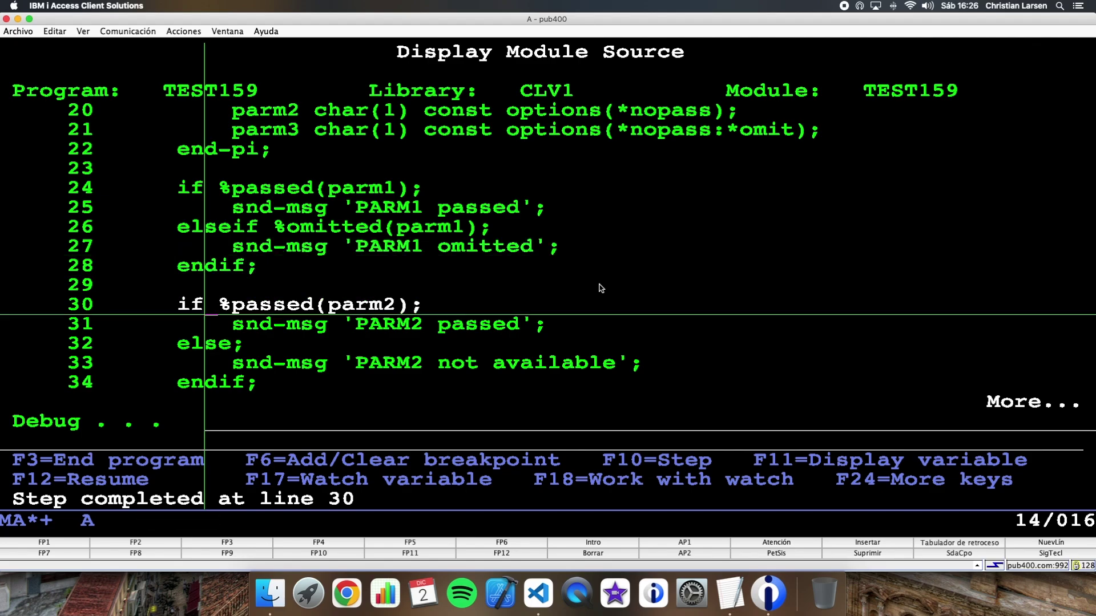
pyautogui.press('F10')
pyautogui.press('F10')
pyautogui.press('F10')
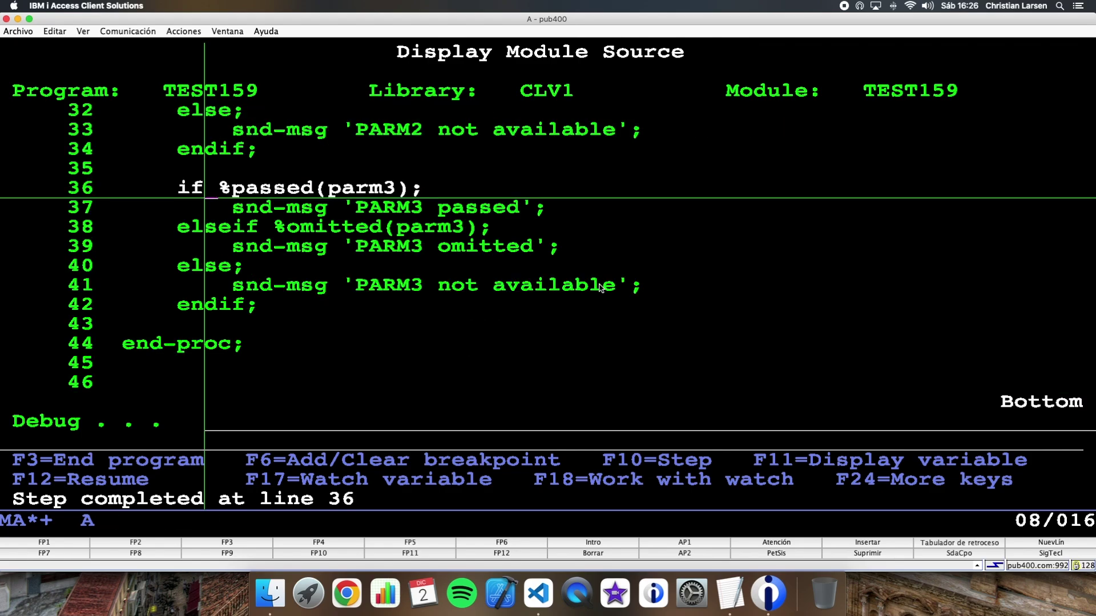
pyautogui.press('F10')
pyautogui.press('F10')
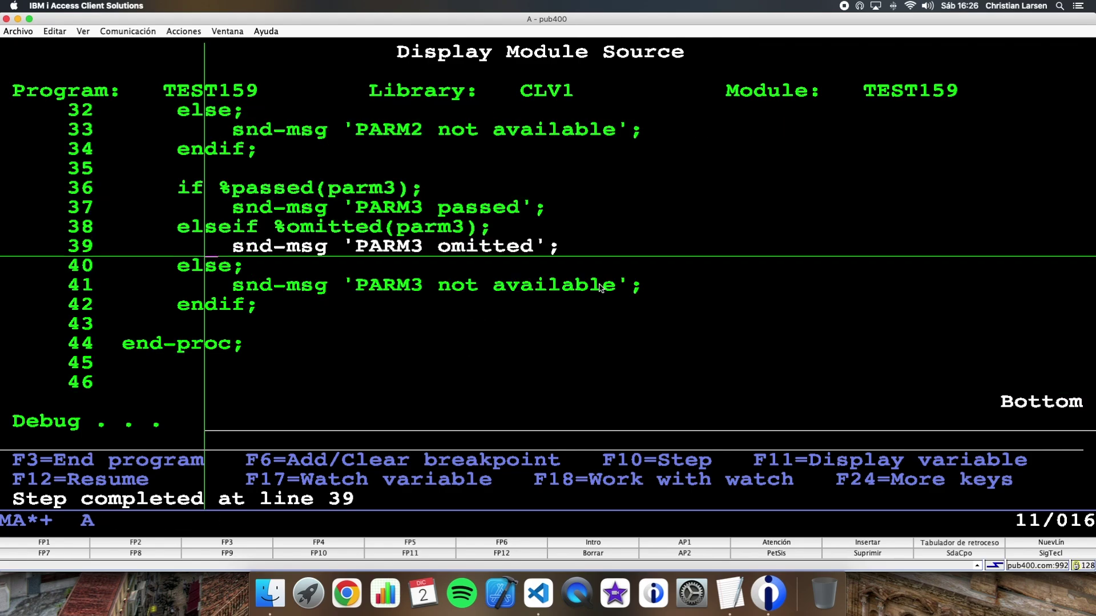
pyautogui.press('F10')
pyautogui.press('F10')
pyautogui.press('F10')
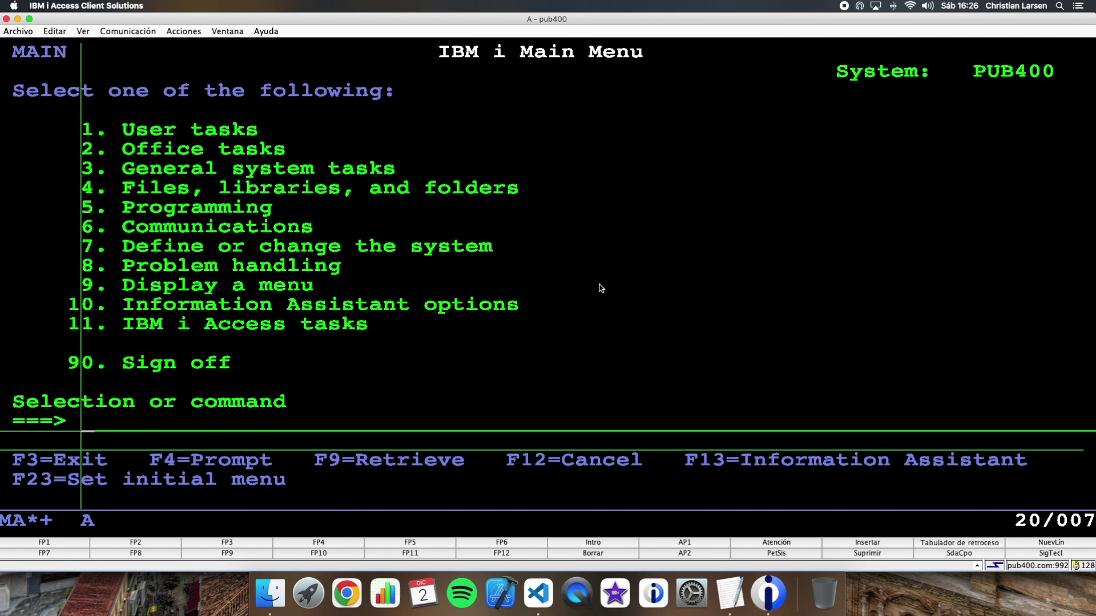